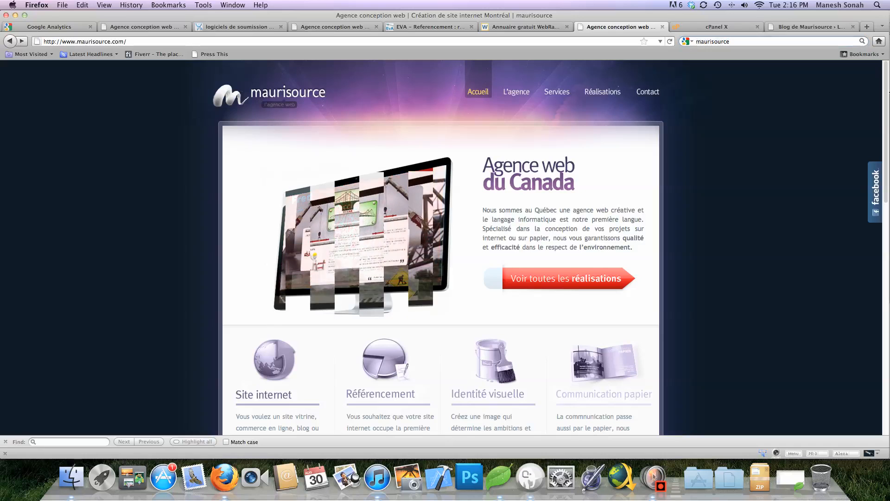
Launch FileZilla from the Dock's Applications stack while Firefox stays open
right_click(700, 217)
key(Escape)
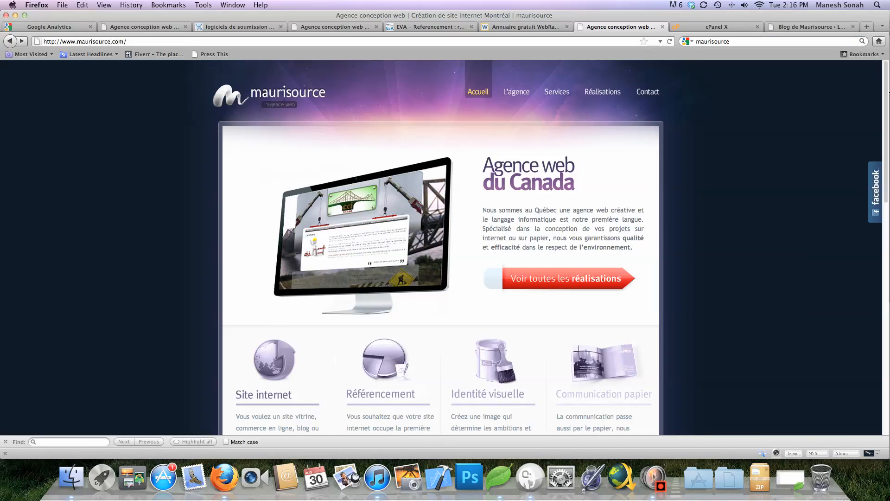
click(698, 476)
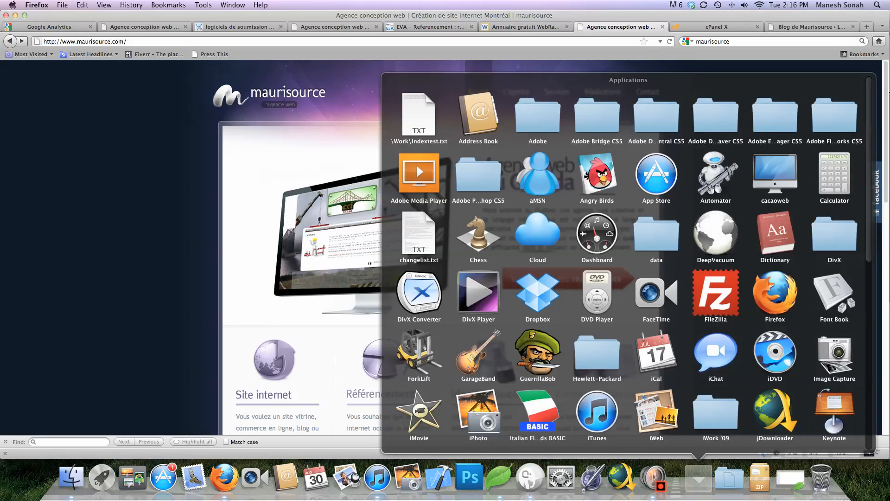
click(716, 295)
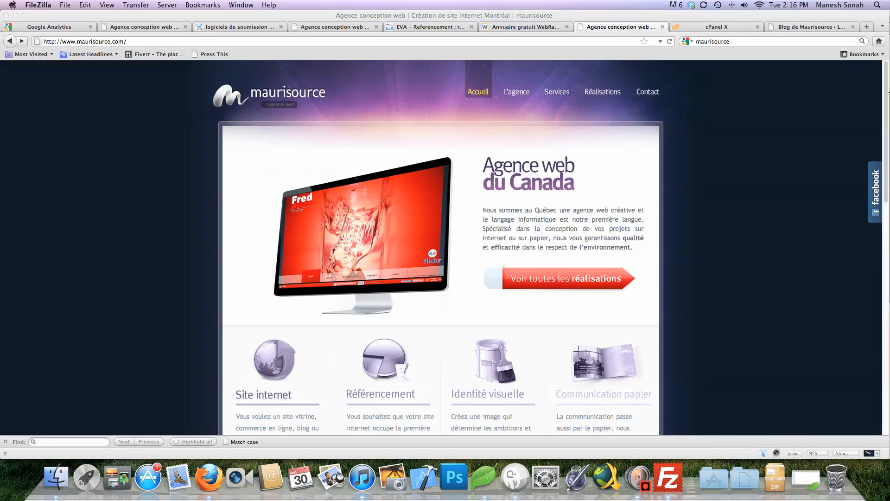
Connect to the saved maurisource.com FTP server from the Quickconnect history list
click(667, 477)
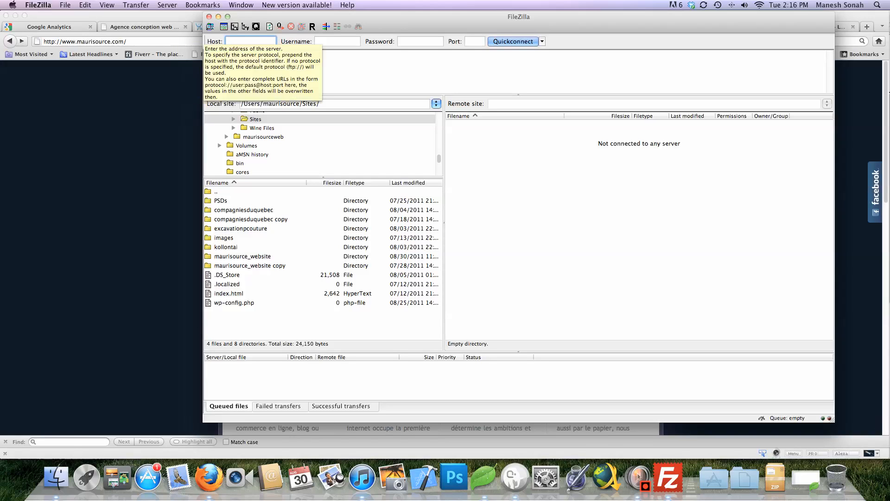
click(337, 42)
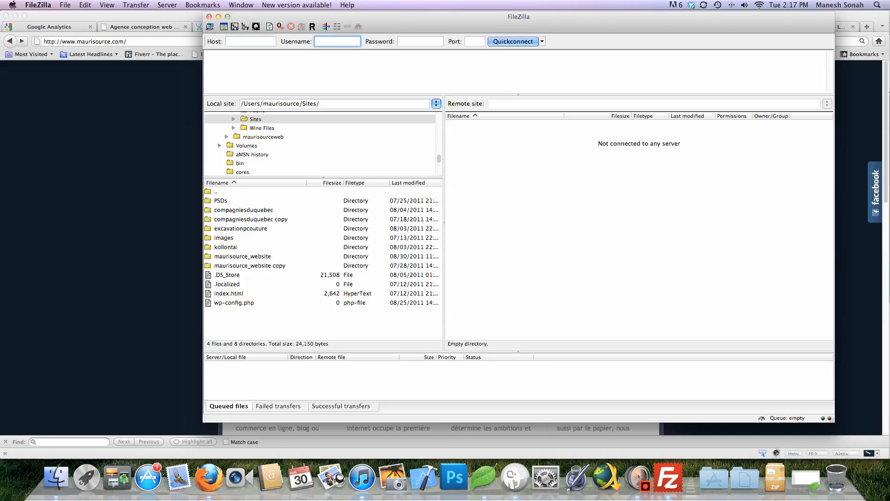
click(421, 42)
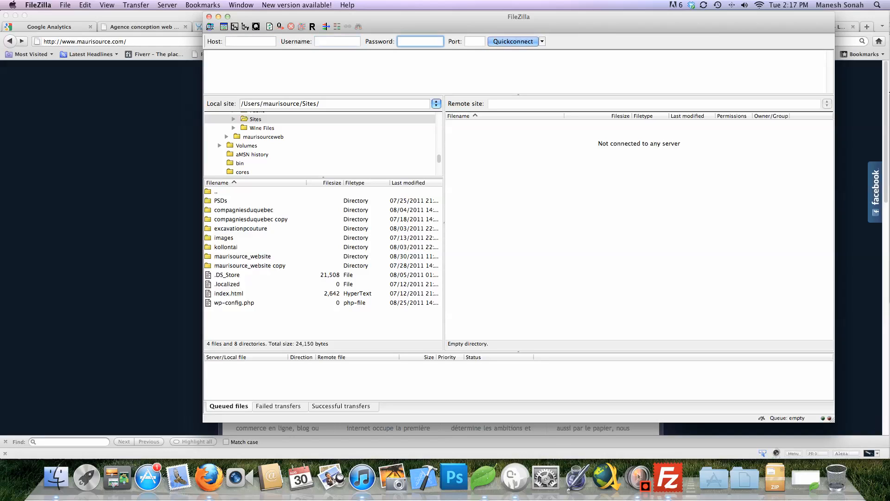
key(Tab)
key(Tab)
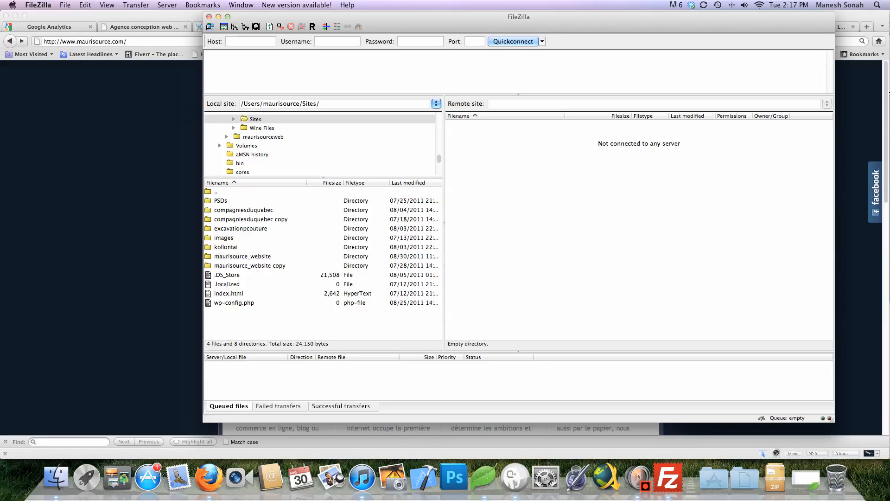
click(542, 41)
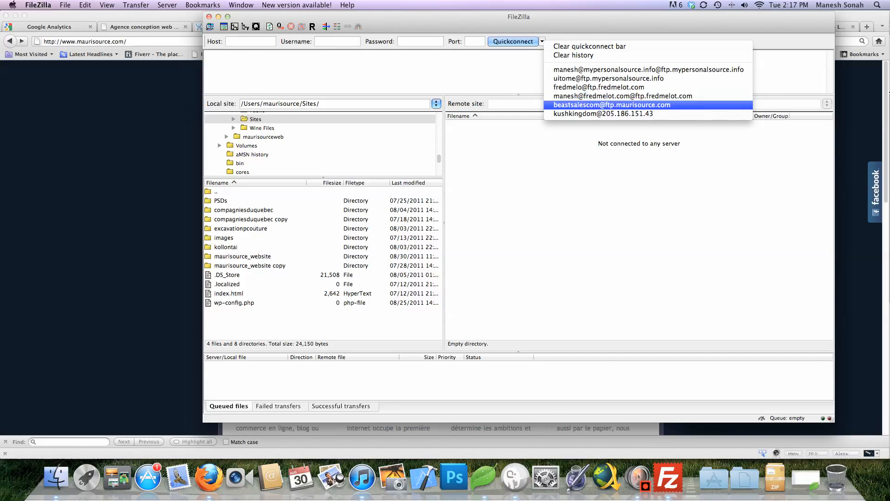
key(Return)
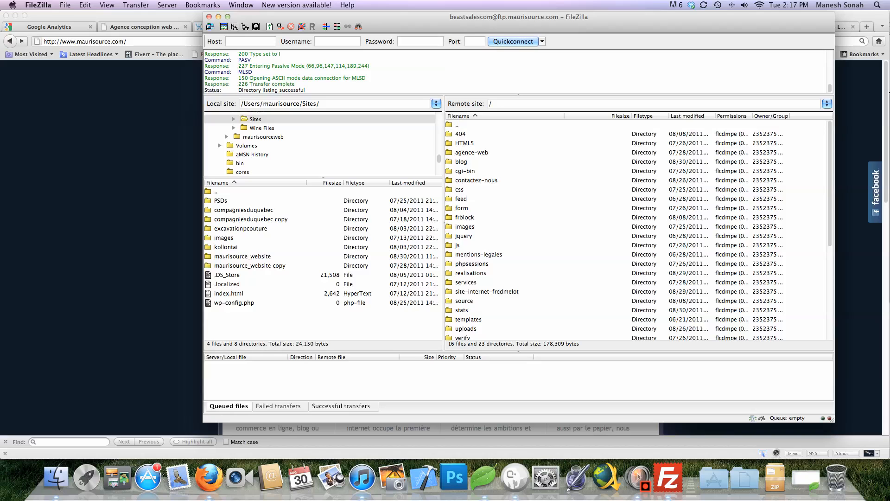
Widen the remote pane and scroll through the server's root listing
drag(444, 224, 370, 224)
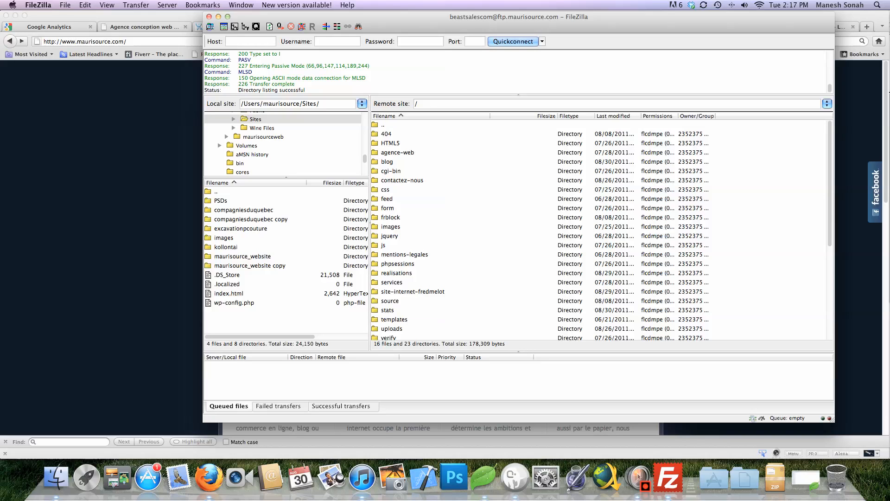
scroll(598, 227, down, 6)
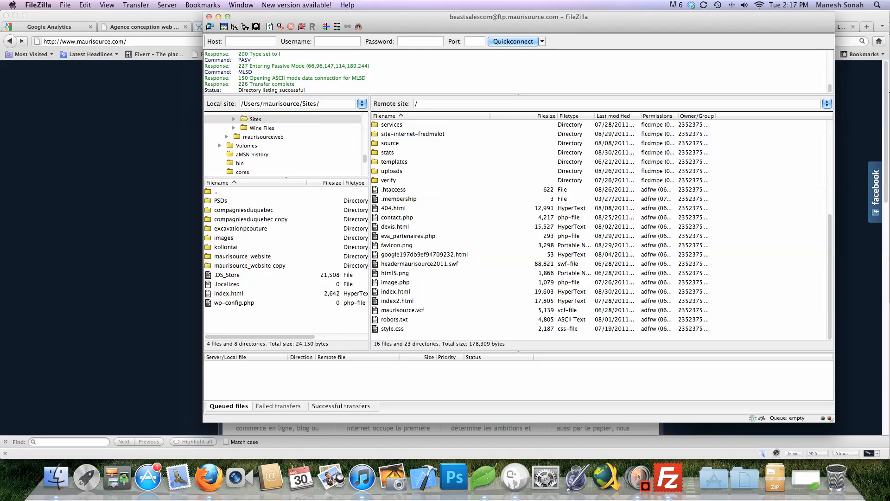
scroll(598, 227, up, 1)
scroll(598, 227, down, 1)
scroll(598, 227, up, 1)
scroll(598, 227, up, 5)
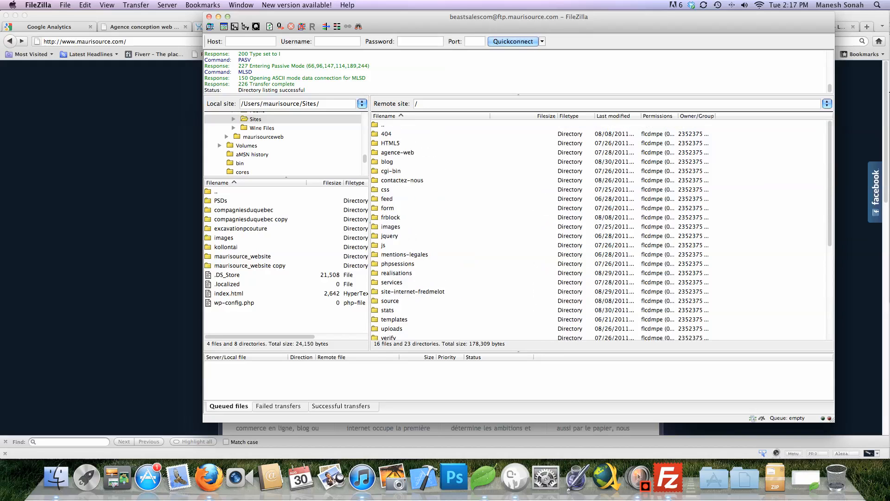
scroll(598, 227, down, 6)
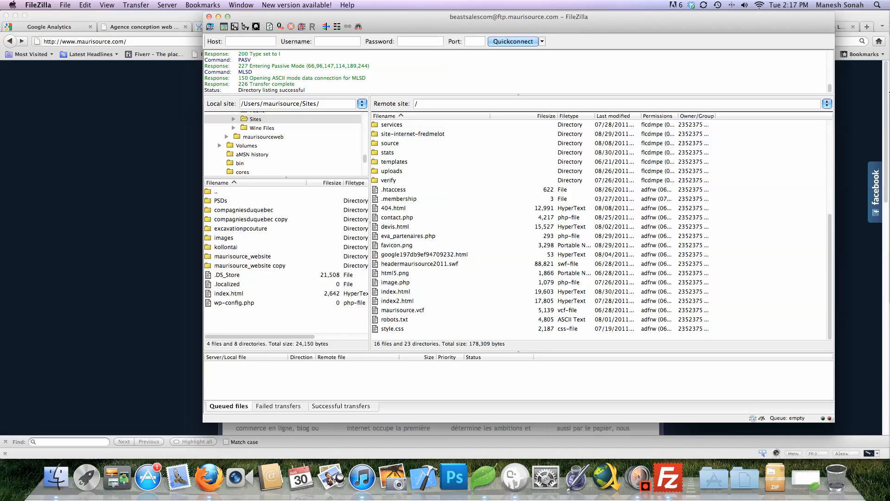
Start creating a new directory on the server, then cancel it
right_click(451, 191)
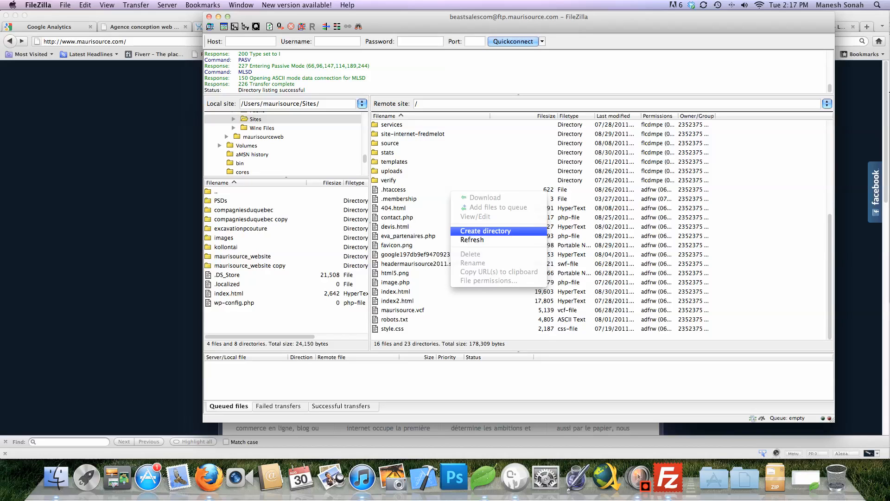
click(485, 231)
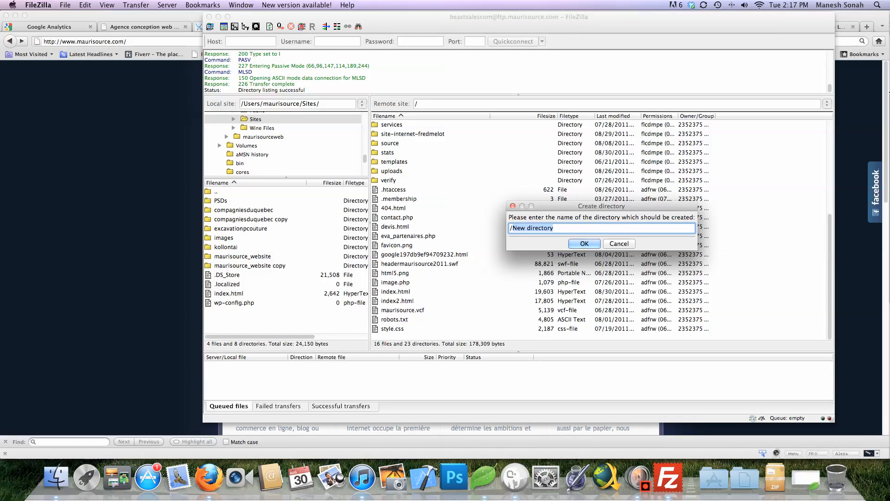
key(Escape)
scroll(600, 230, up, 10)
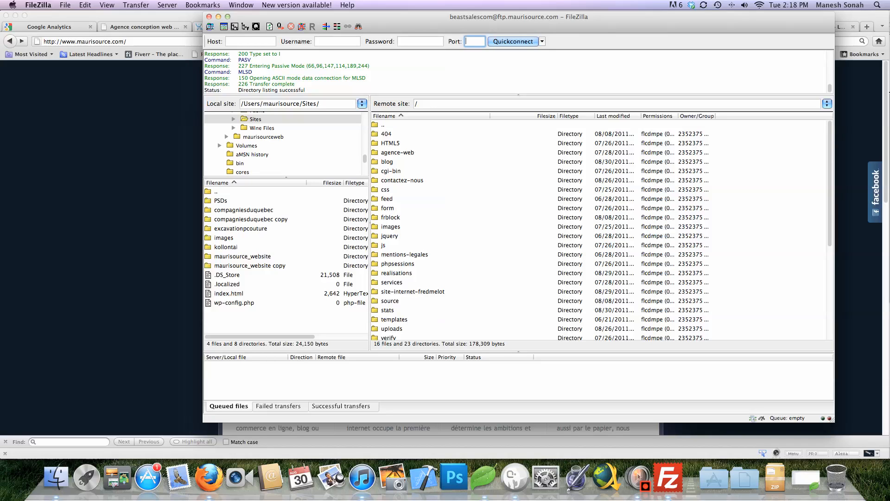
Create a new 'blog' directory on the server from the remote list's context menu
right_click(493, 274)
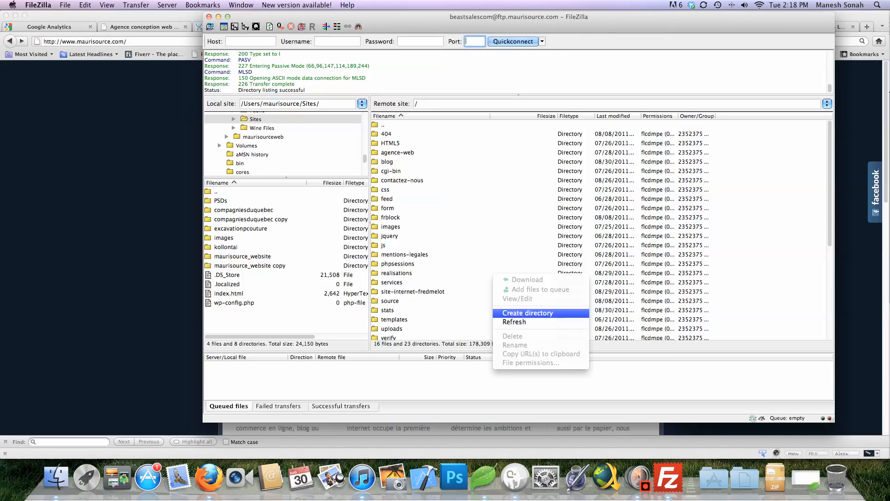
click(527, 313)
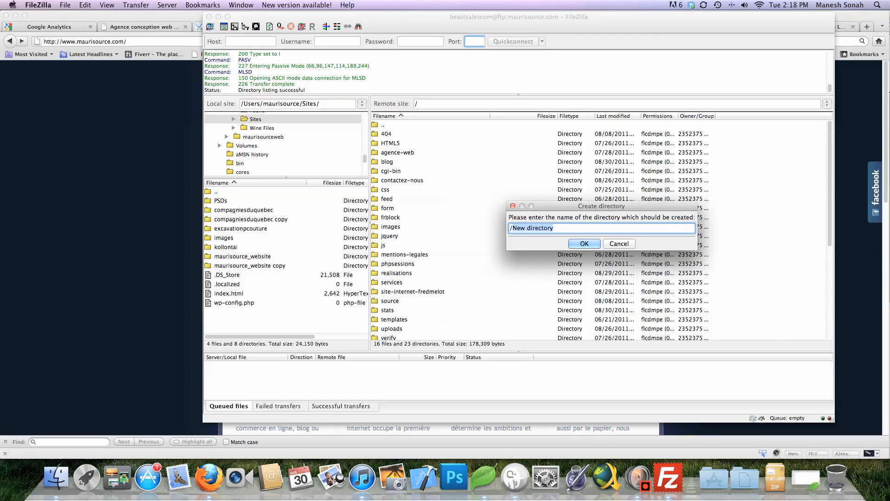
text(blog)
key(Return)
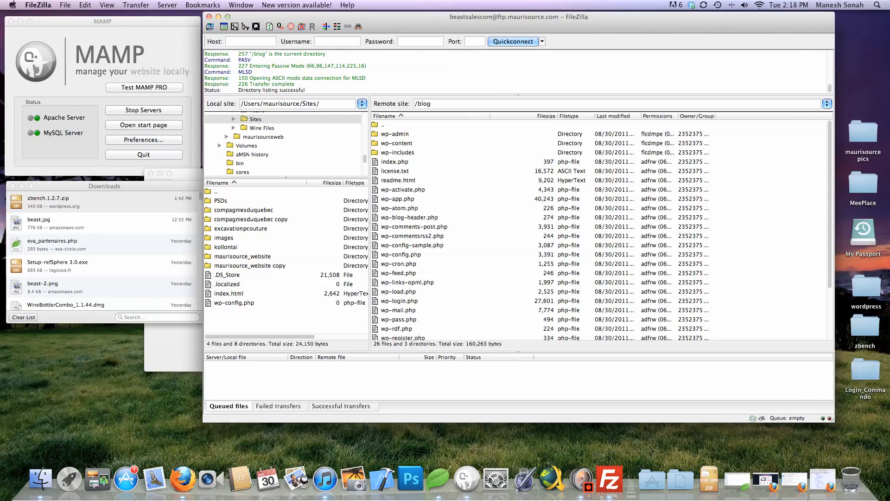
Open the desktop wordpress folder and select all its files, then drop them back unmoved
drag(417, 17, 337, 22)
click(804, 278)
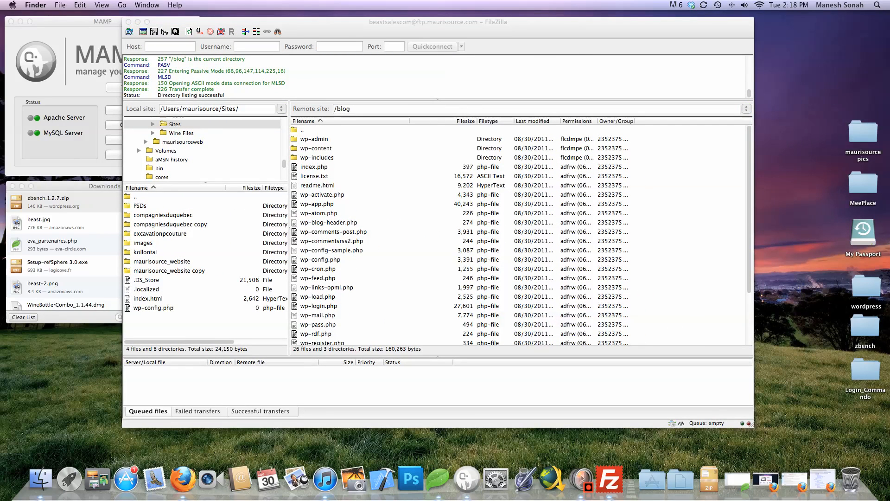
double_click(866, 288)
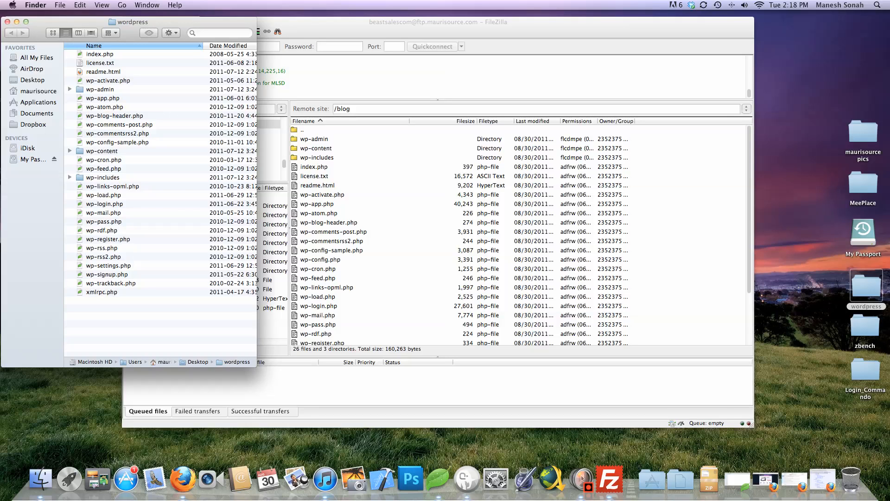
key(super+a)
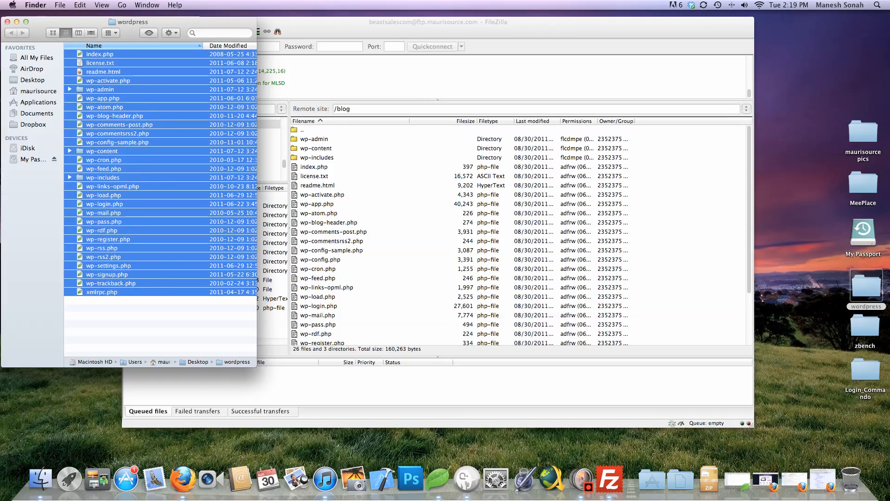
drag(111, 222, 140, 219)
click(153, 321)
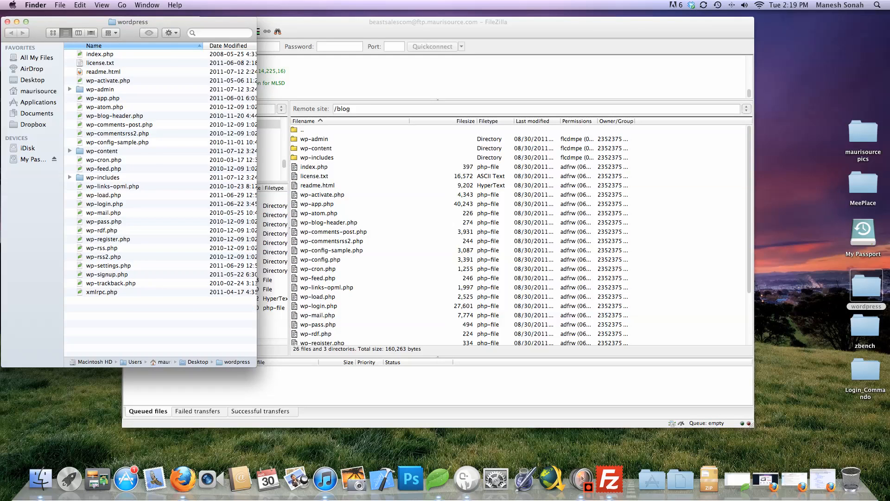
Return FileZilla's remote pane to the server root, then open readme.html from the wordpress folder
key(super+Tab)
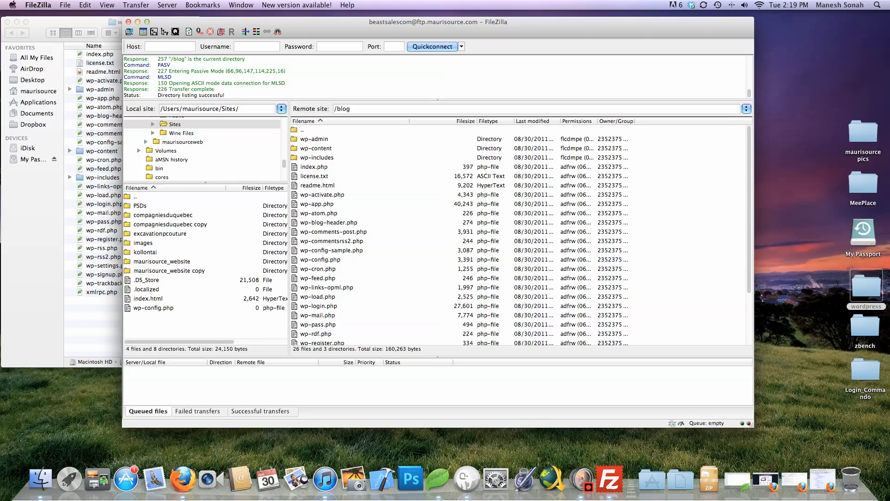
double_click(302, 130)
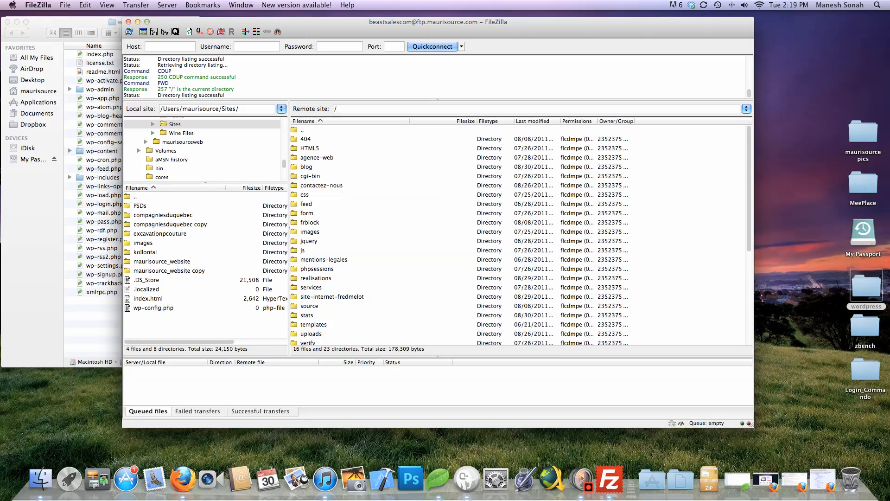
key(super+Tab)
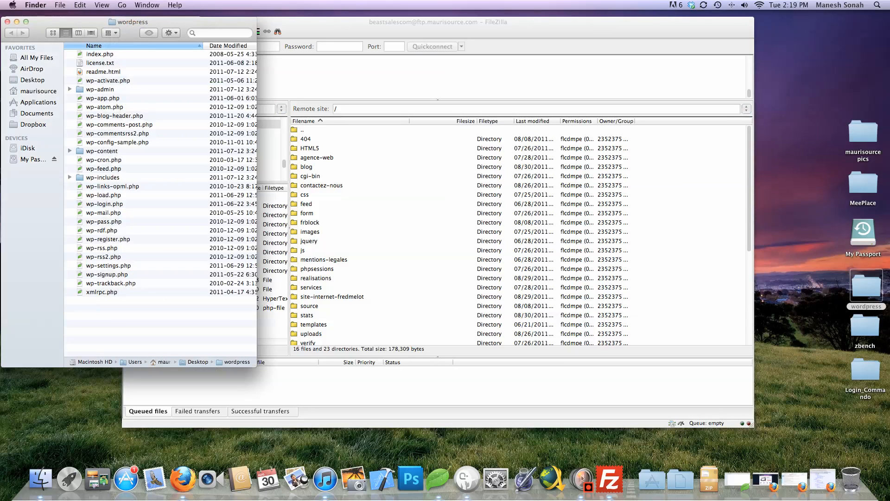
double_click(103, 71)
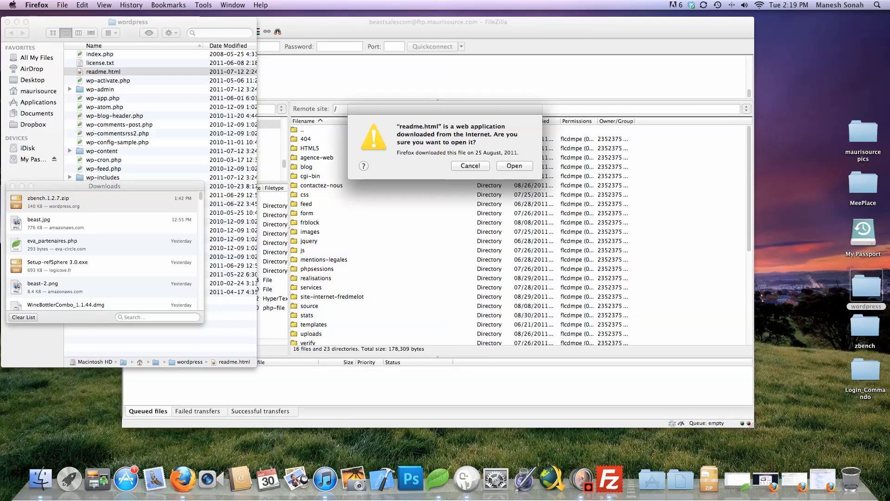
Open readme.html in Firefox, skim the WordPress 3.2.1 readme, then switch to the cPanel X tab
key(Return)
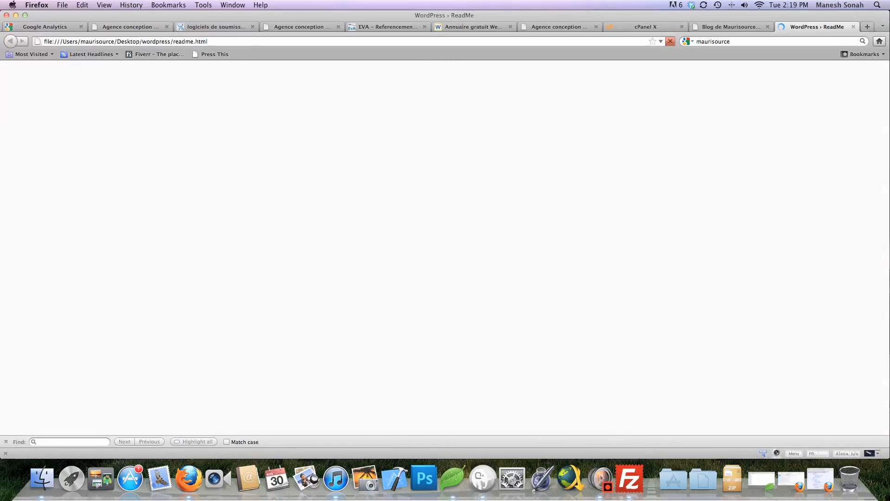
scroll(441, 248, down, 8)
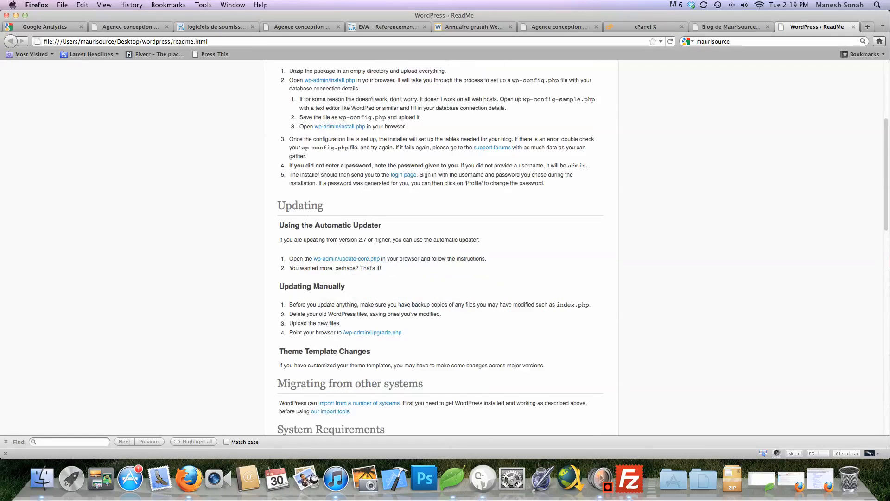
scroll(441, 248, down, 7)
scroll(440, 248, down, 19)
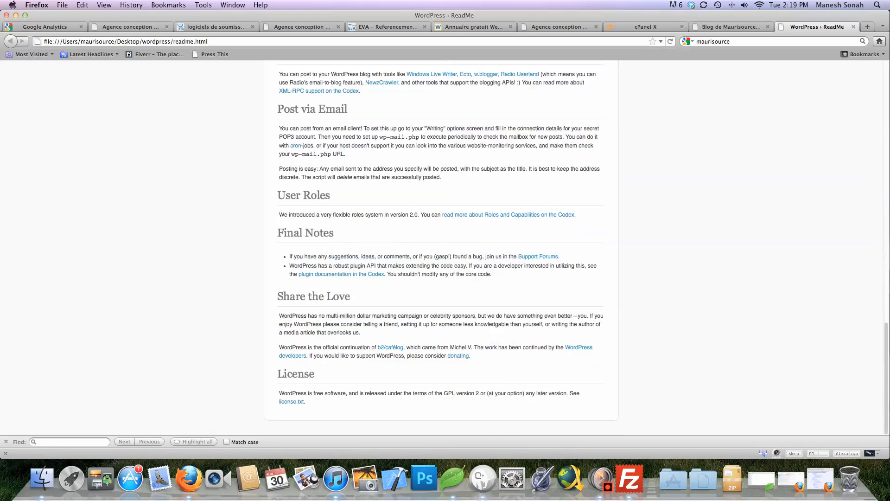
scroll(441, 248, up, 20)
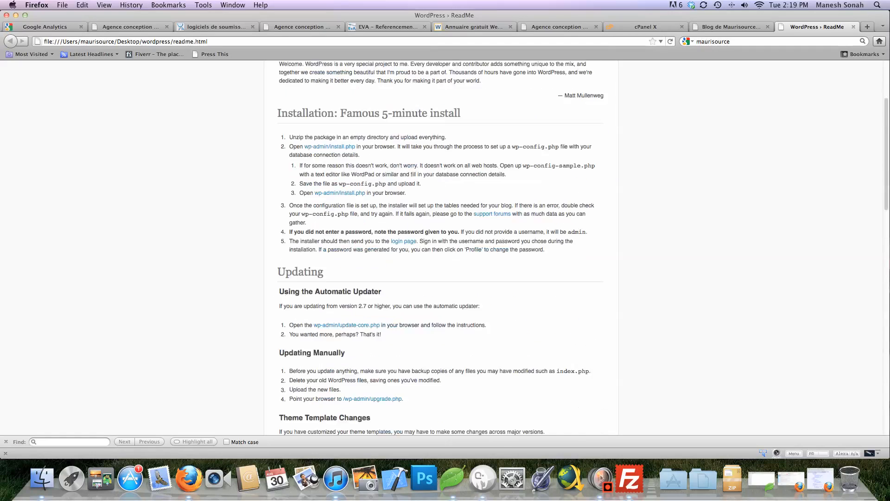
scroll(441, 248, up, 5)
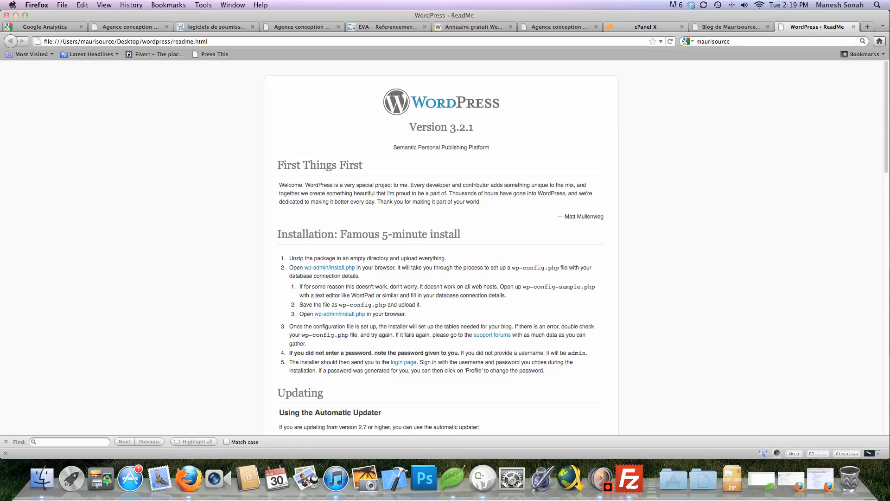
click(649, 27)
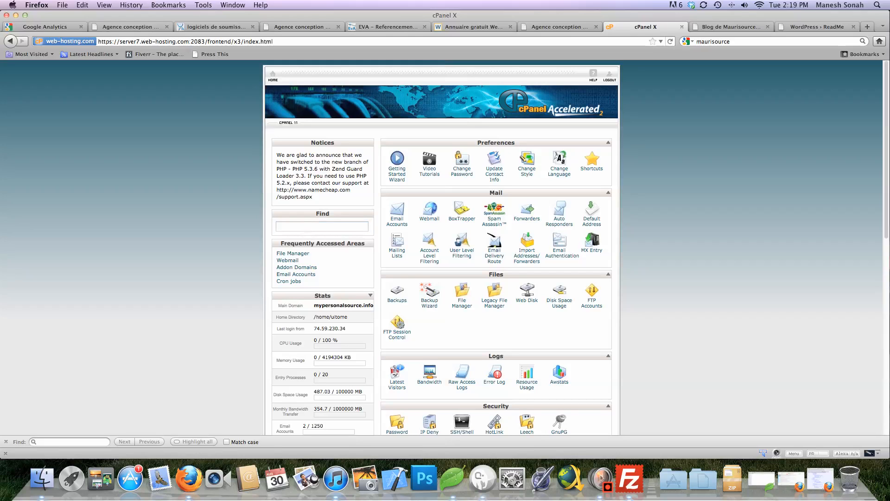
Go to cPanel's FTP Accounts page
scroll(441, 246, down, 3)
scroll(441, 246, up, 3)
click(591, 301)
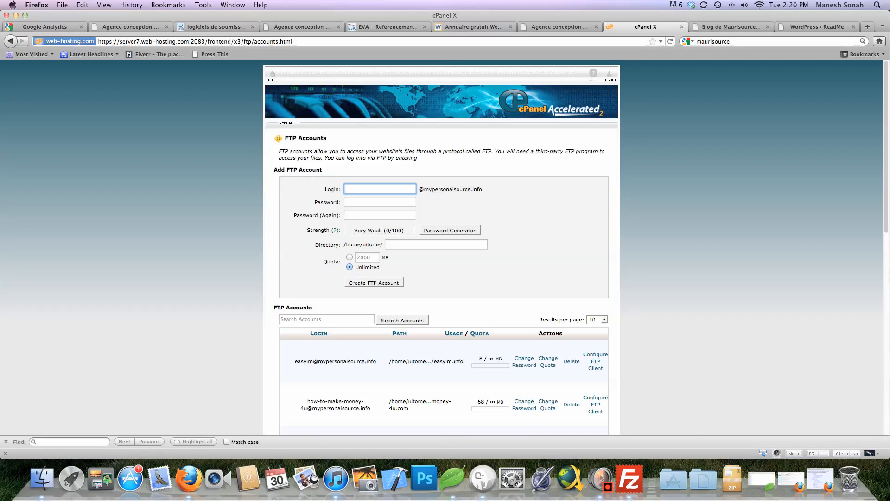
scroll(442, 247, down, 1)
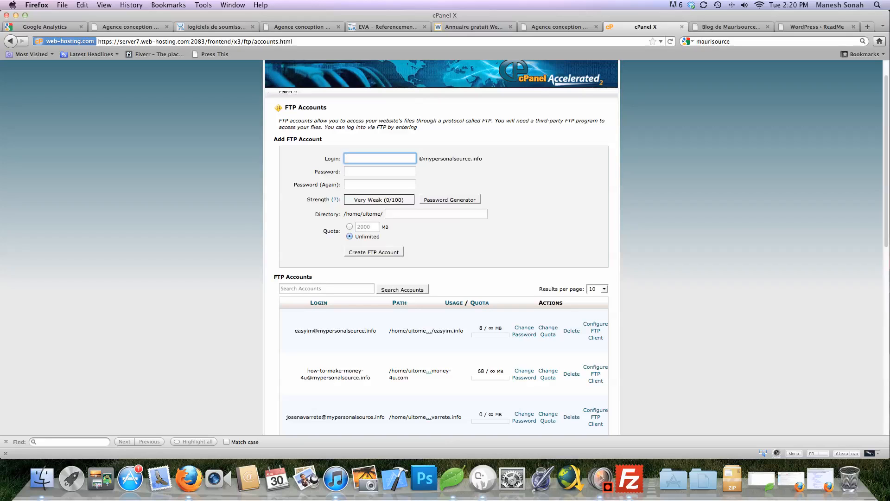
scroll(441, 247, up, 1)
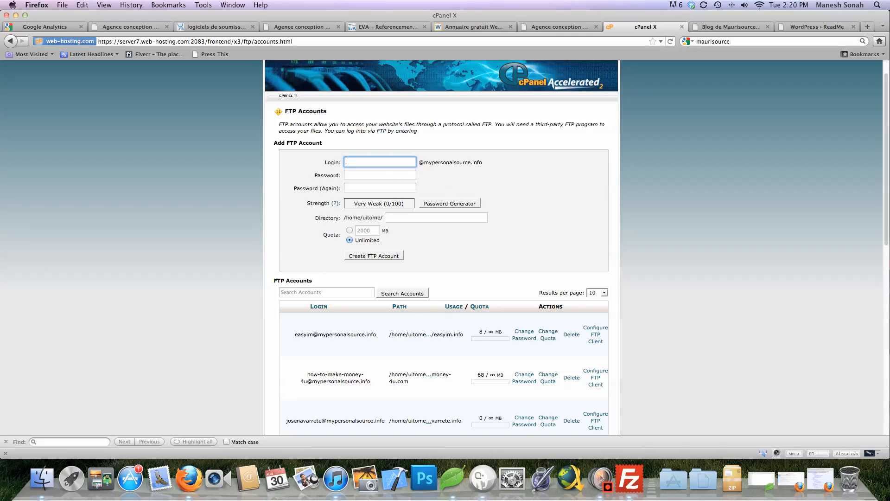
Enter the new FTP account's login and type its strong password in both fields
click(380, 161)
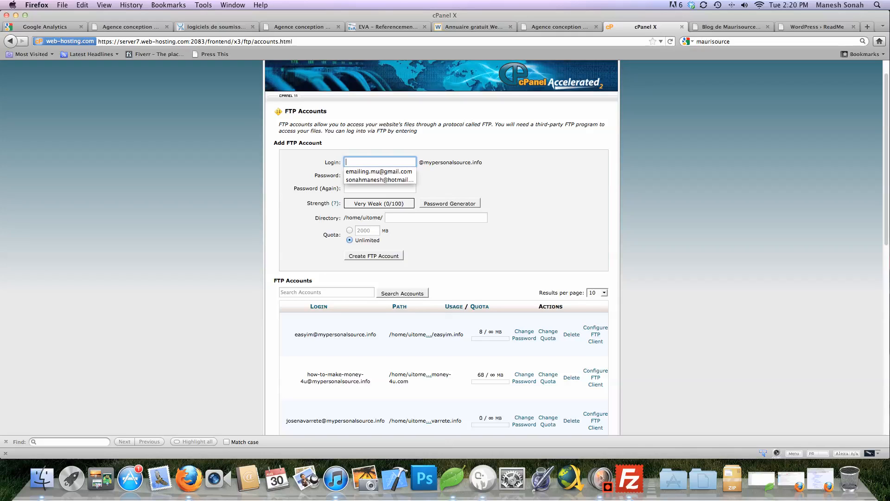
click(520, 190)
click(380, 162)
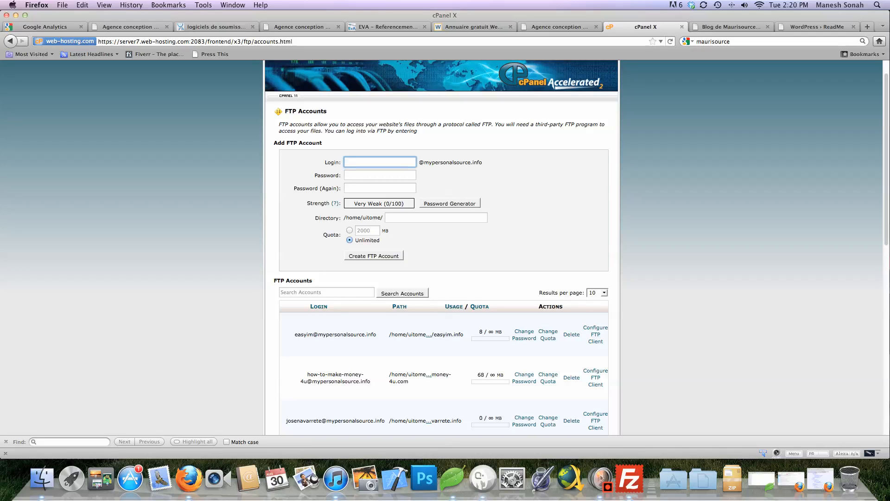
text(maurisource)
key(Tab)
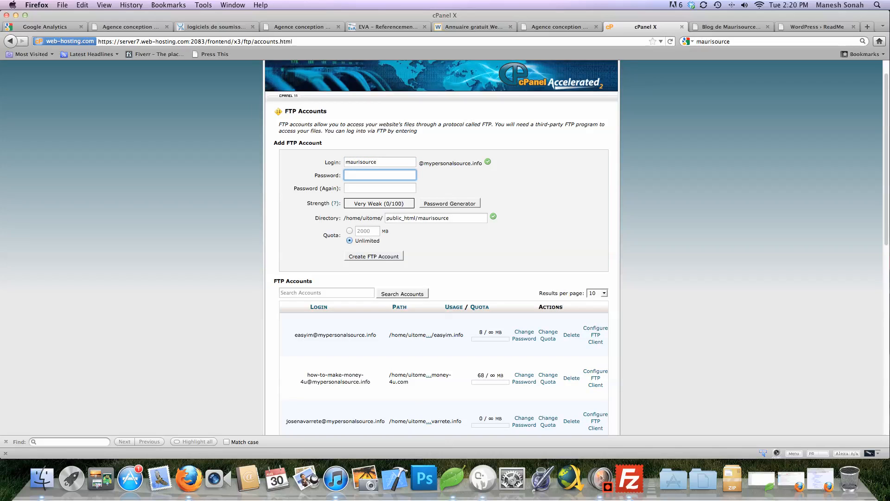
text(•••••••••••••)
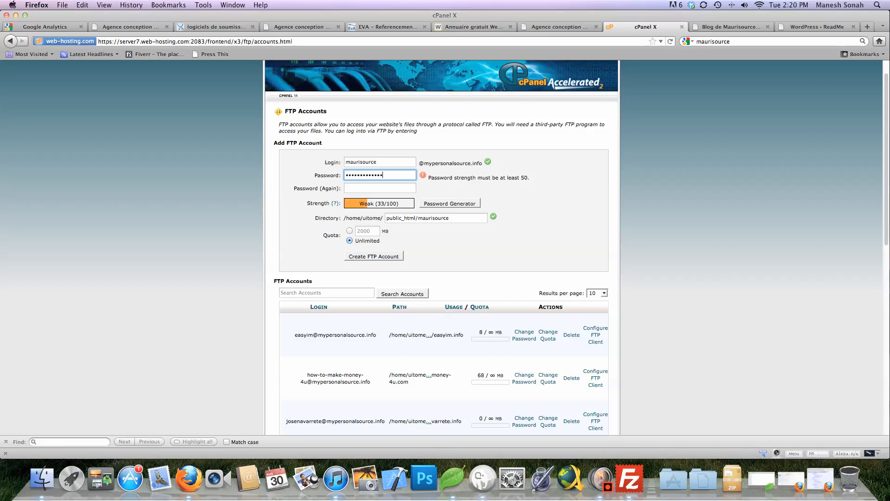
key(Tab)
text(•••••••••••)
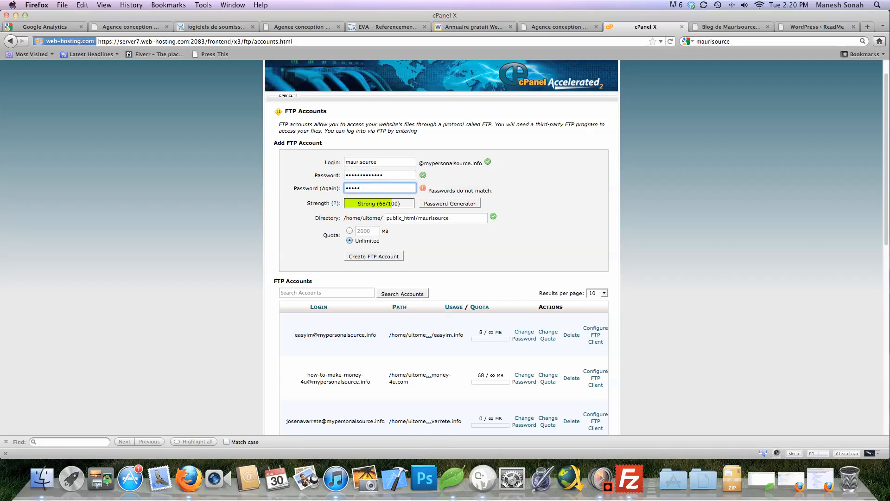
text(••)
key(Tab)
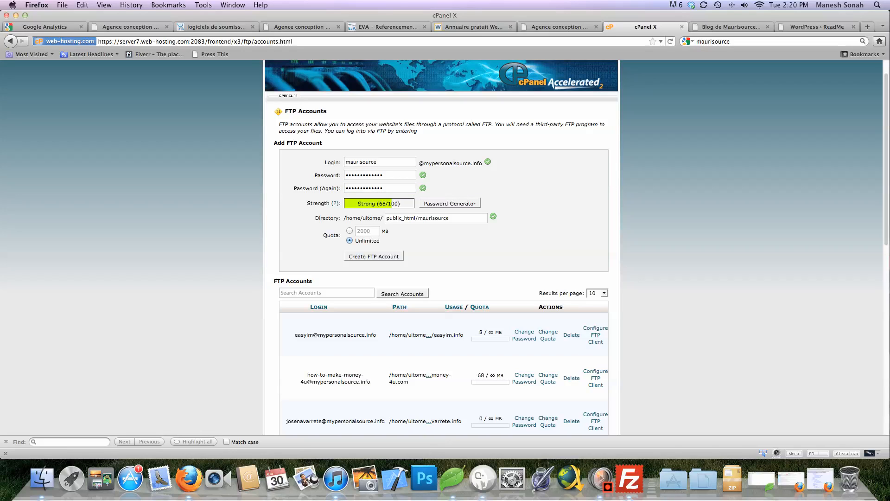
key(Tab)
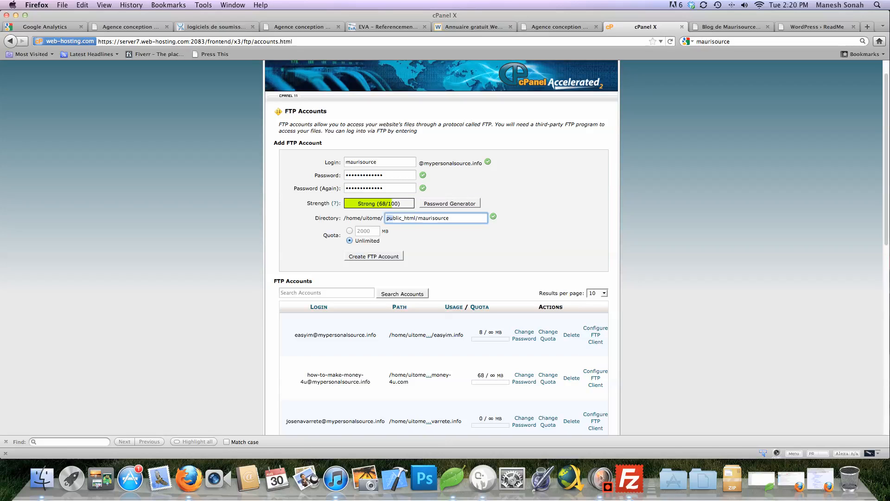
key(BackSpace)
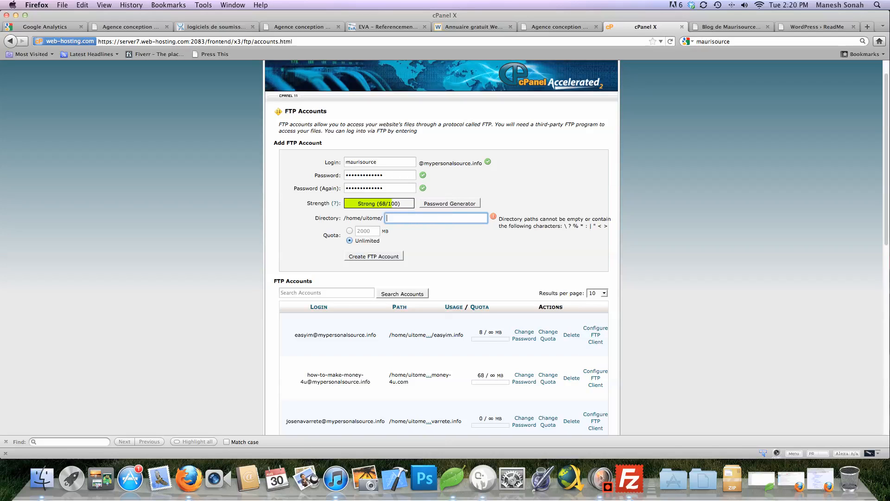
text(www)
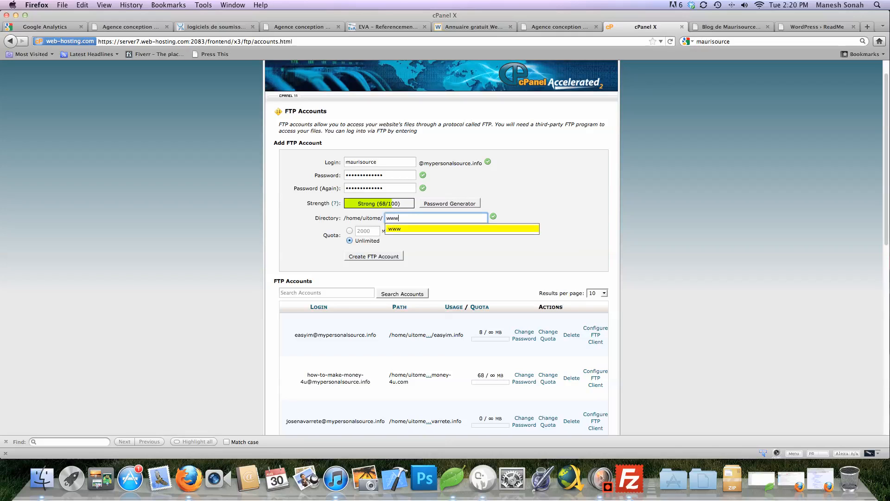
key(Return)
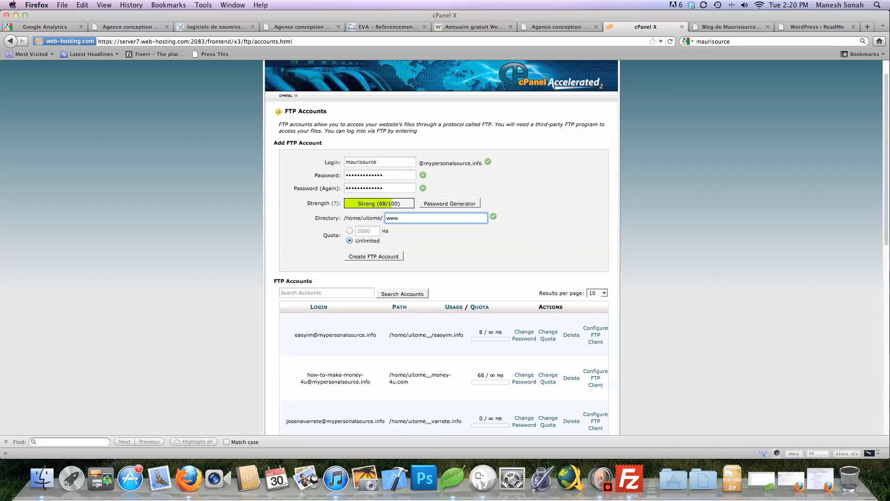
key(Tab)
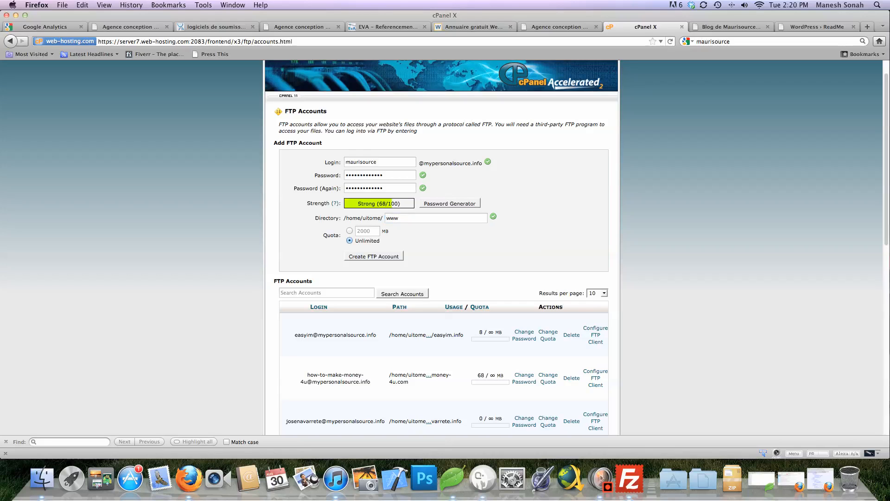
scroll(441, 247, down, 1)
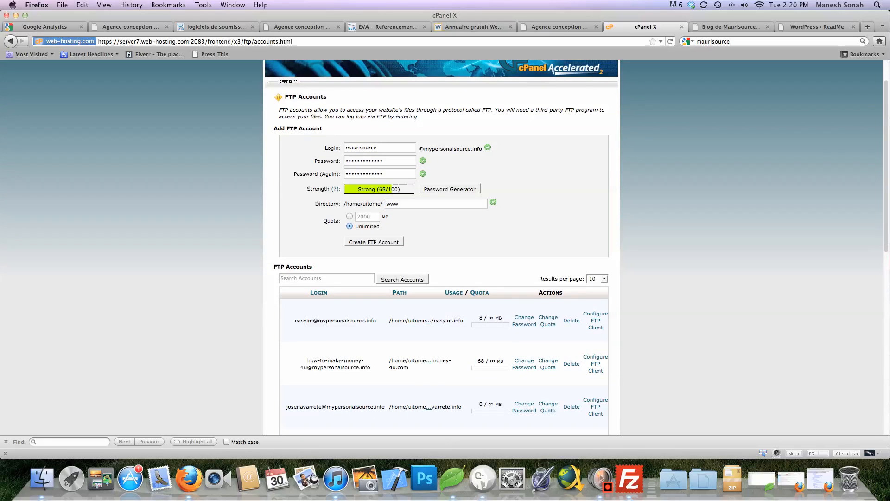
Create the new FTP account and scroll down to its row in the accounts list
click(373, 242)
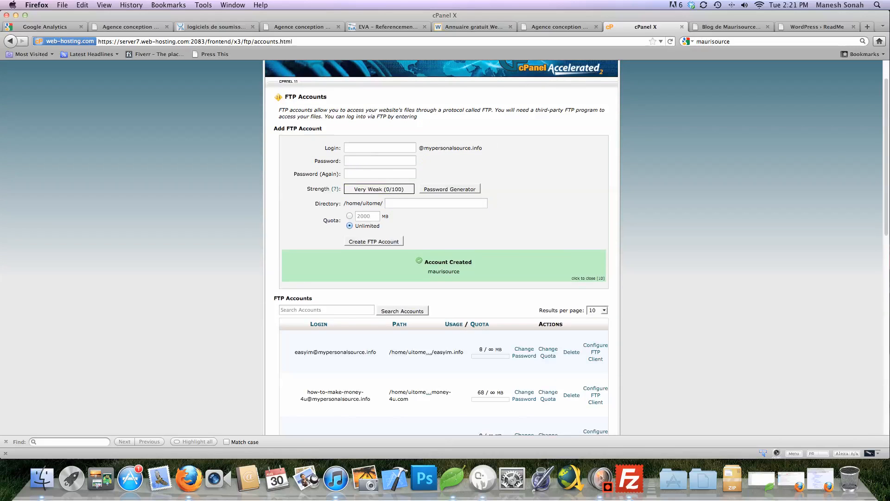
scroll(441, 247, down, 2)
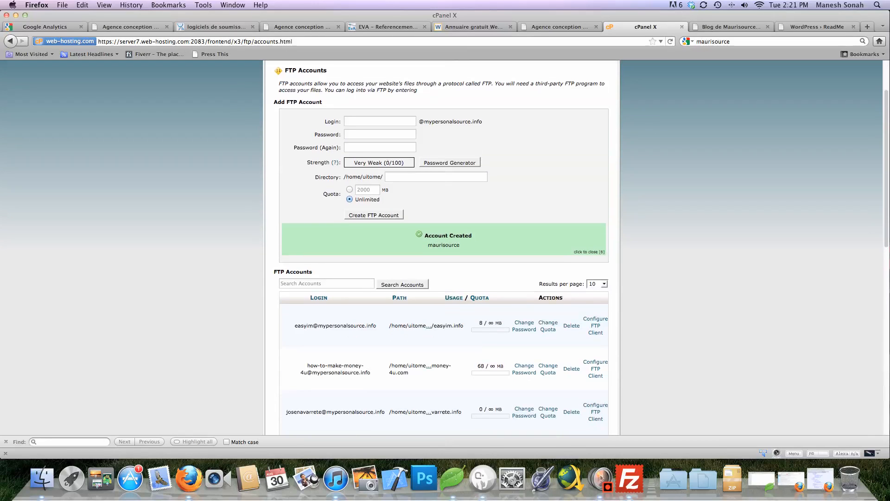
scroll(441, 247, down, 4)
scroll(441, 247, down, 5)
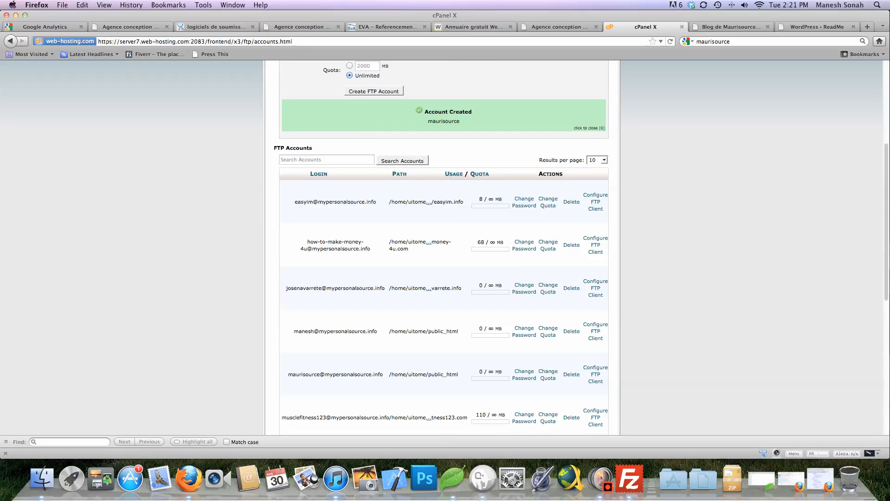
scroll(442, 247, down, 2)
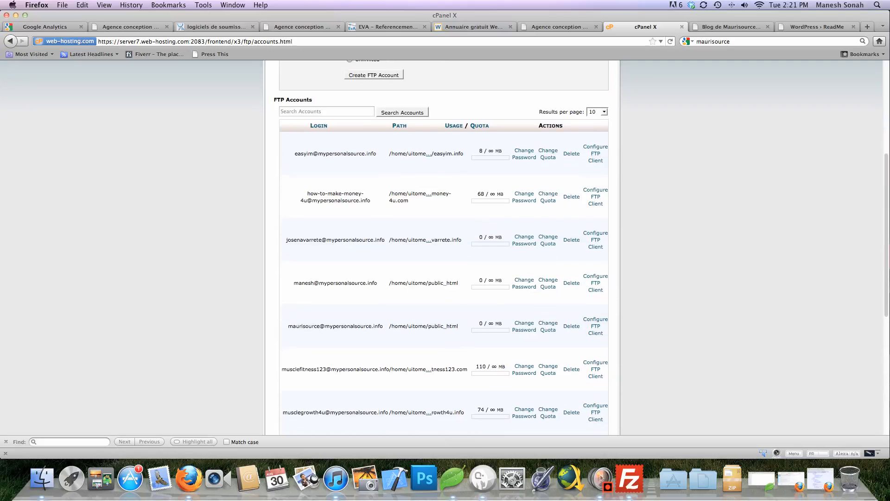
scroll(441, 247, down, 10)
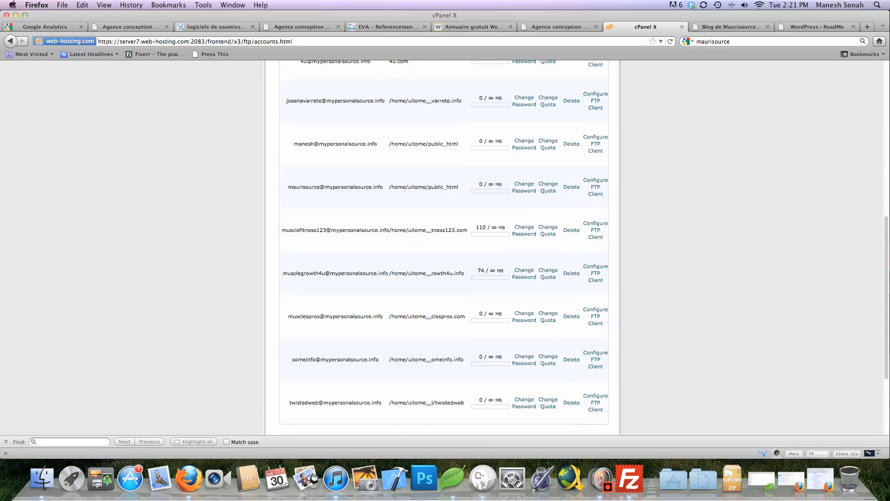
scroll(442, 247, up, 6)
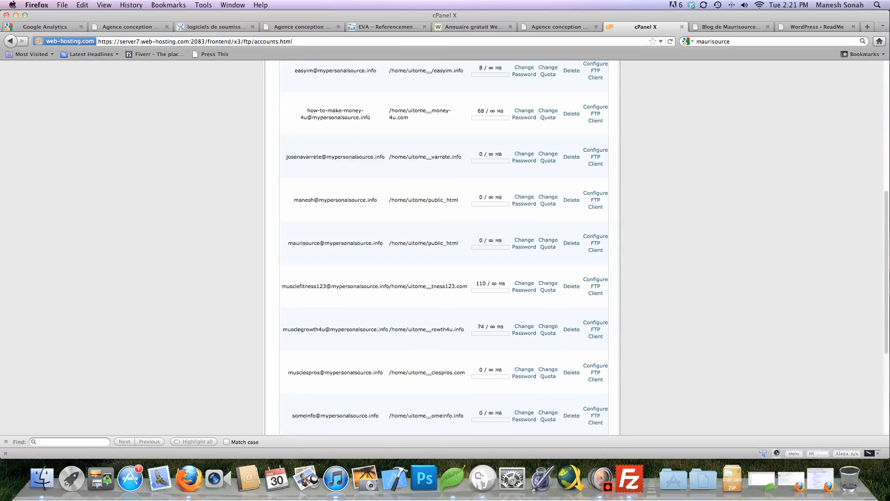
scroll(442, 247, up, 12)
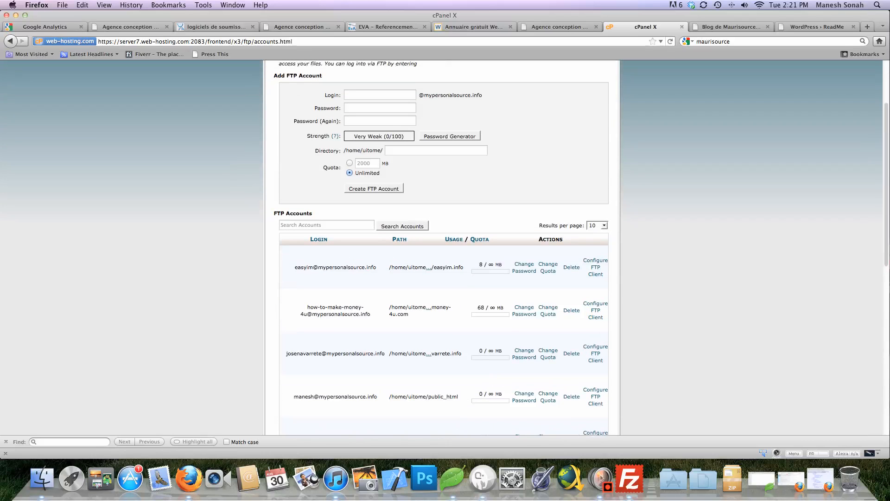
scroll(442, 247, down, 9)
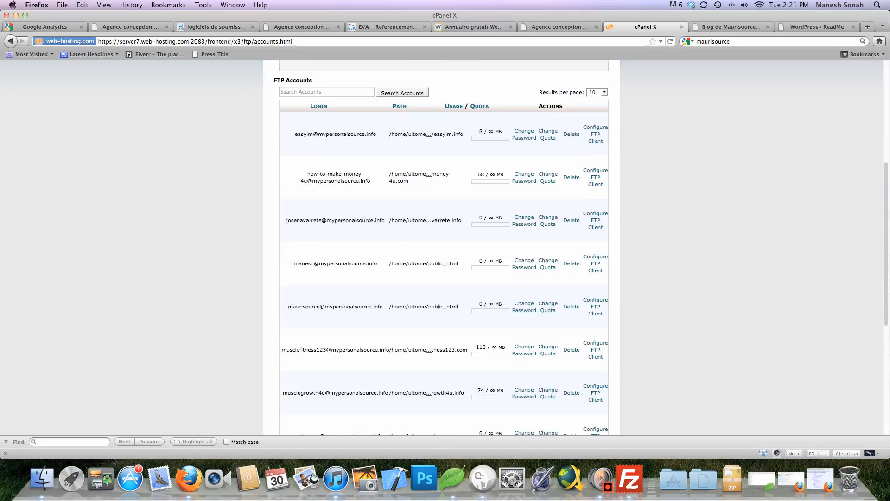
Show the account's FTP client configuration settings (port 21), then bring FileZilla forward
click(595, 306)
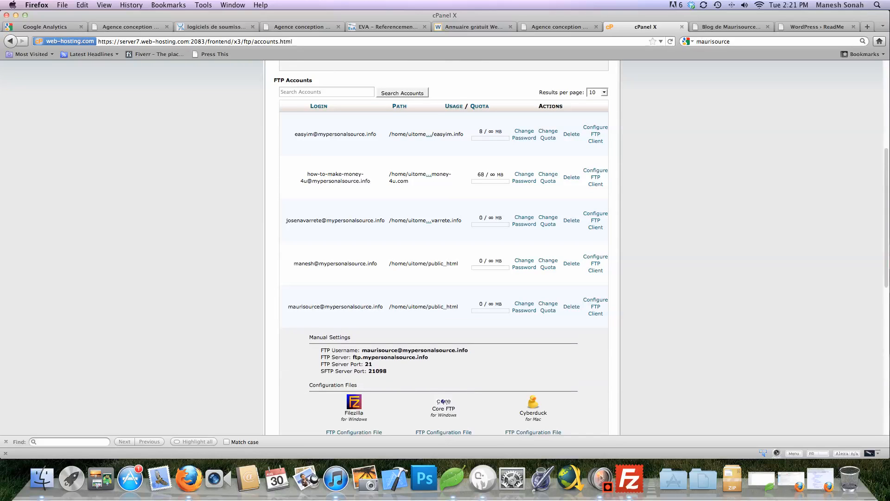
scroll(595, 307, down, 6)
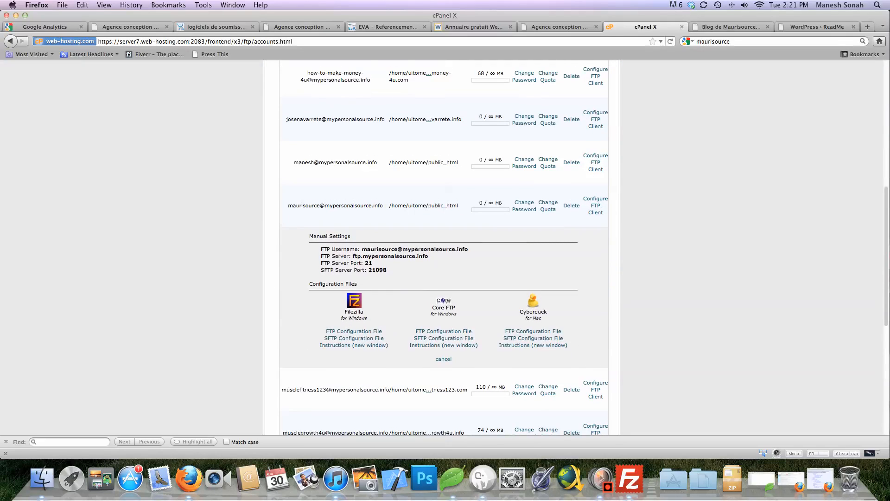
scroll(445, 247, down, 2)
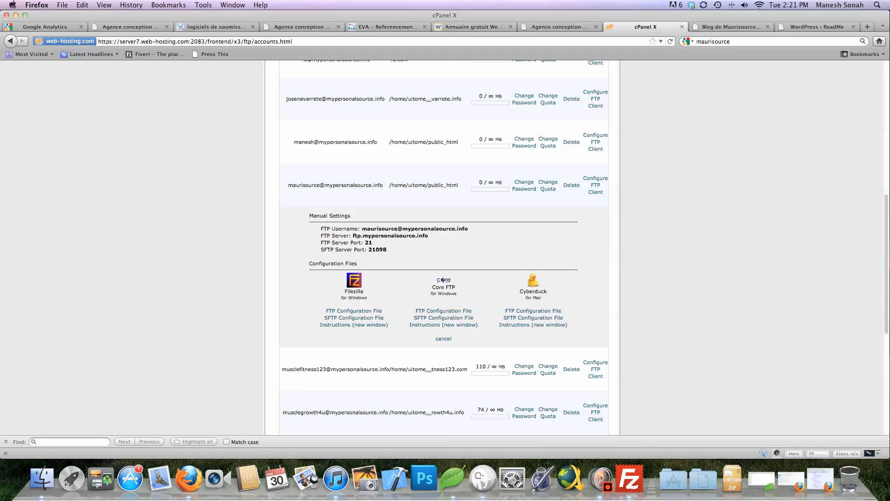
click(629, 478)
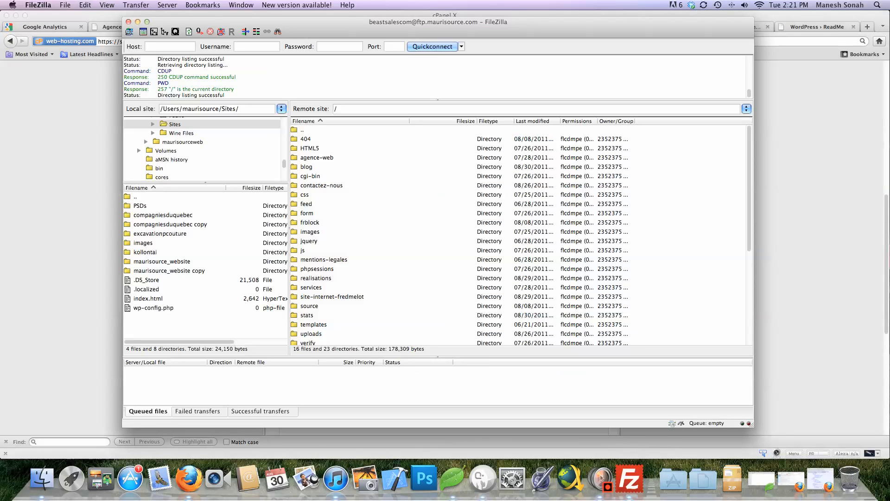
Place FileZilla beside cPanel's settings and enter host ftp.mypersonalsource.info with the account username
drag(510, 22, 232, 28)
drag(93, 27, 837, 33)
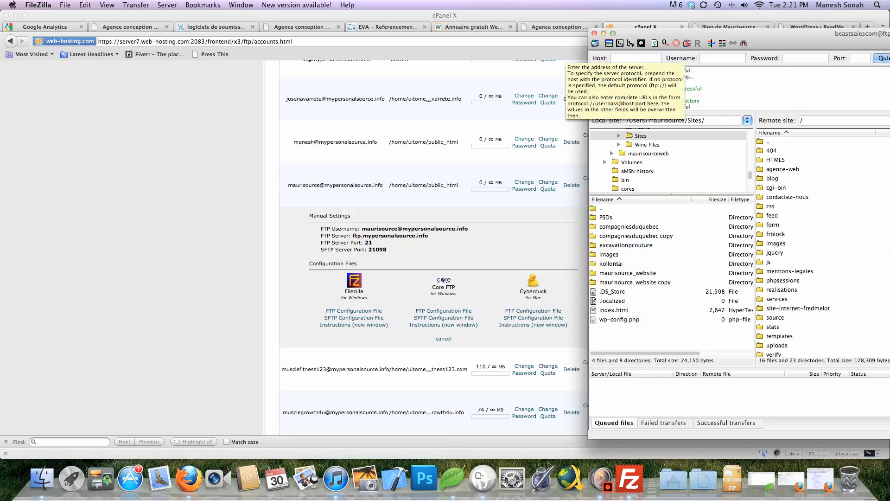
click(723, 58)
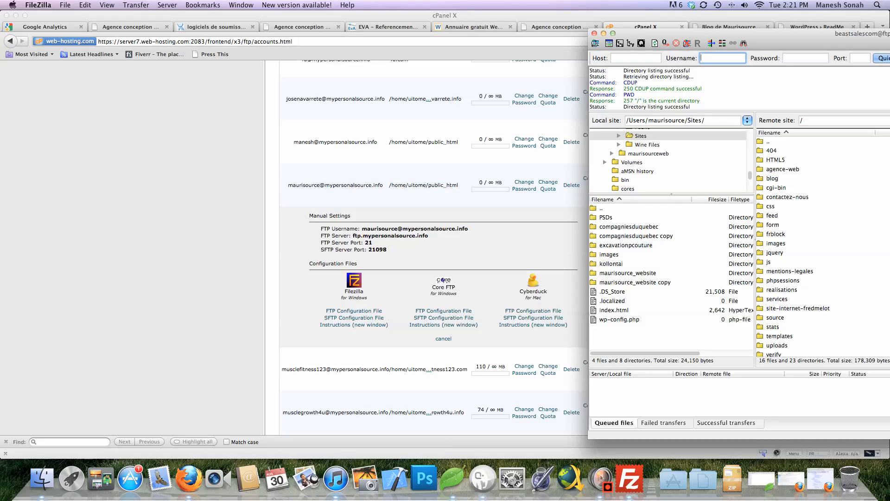
click(635, 58)
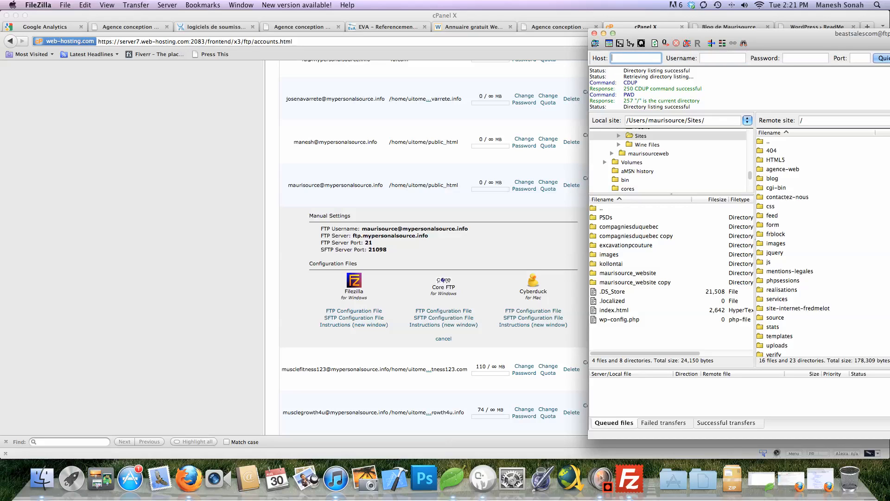
text(ftp.myper)
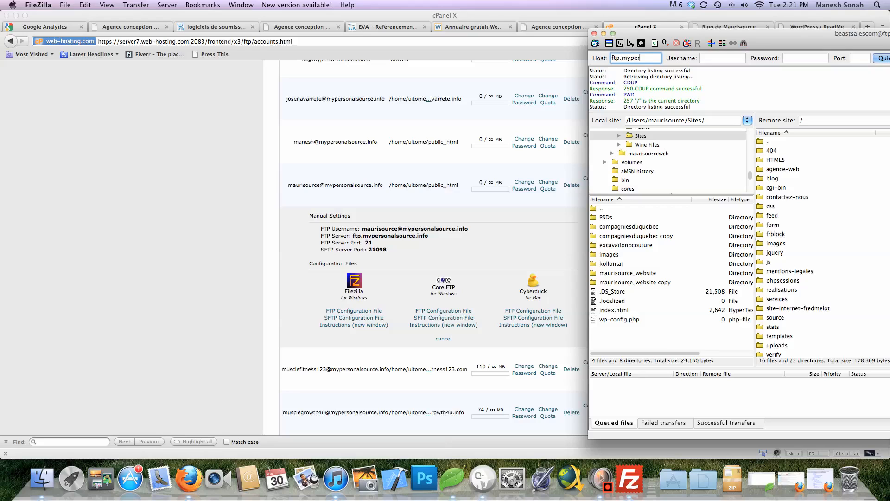
text(sona)
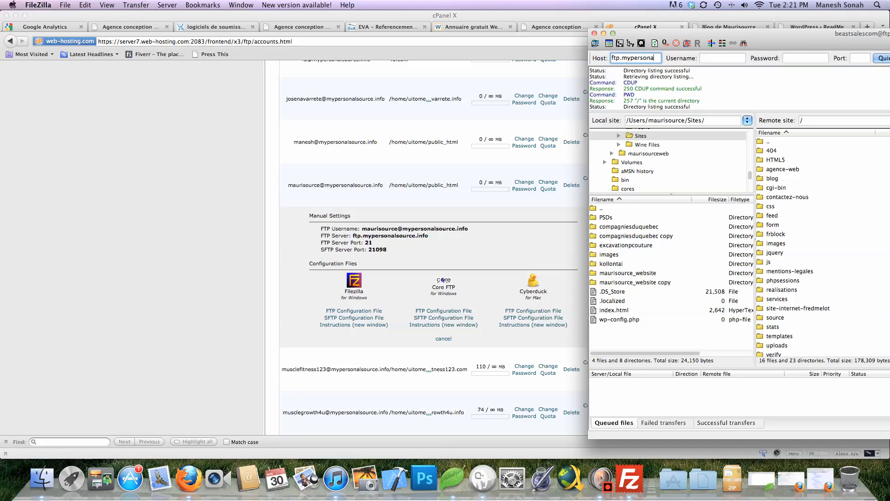
text(lsource.info)
key(Tab)
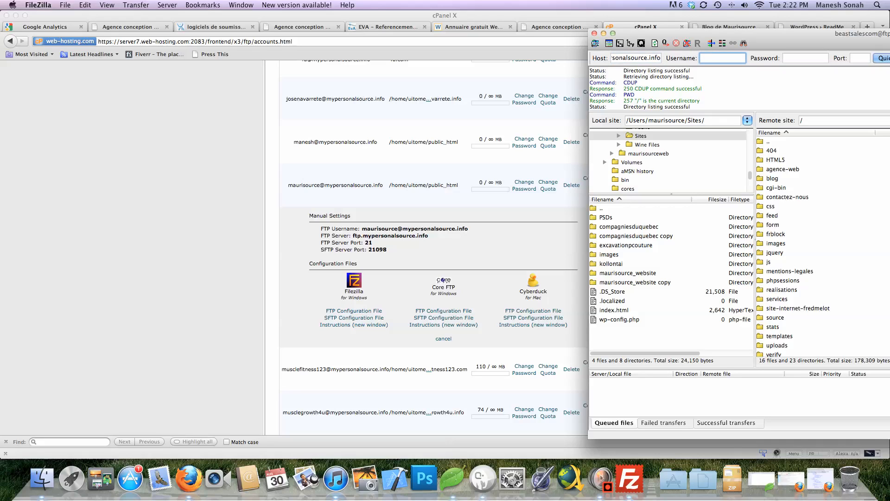
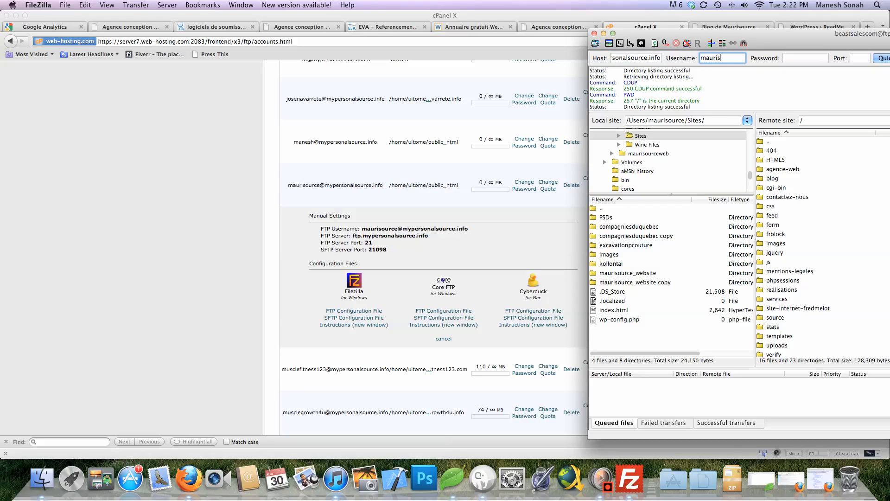
Enter the account password and port 21, then start the connection
key(Tab)
text(**********)
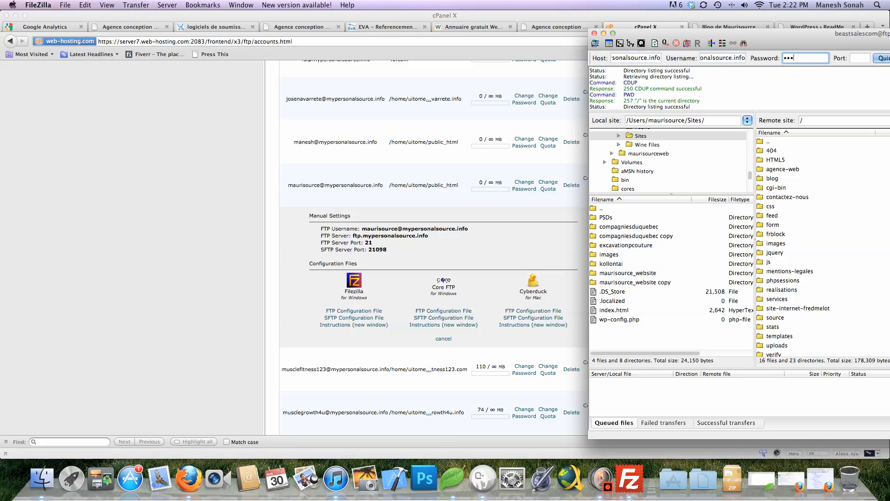
text(***)
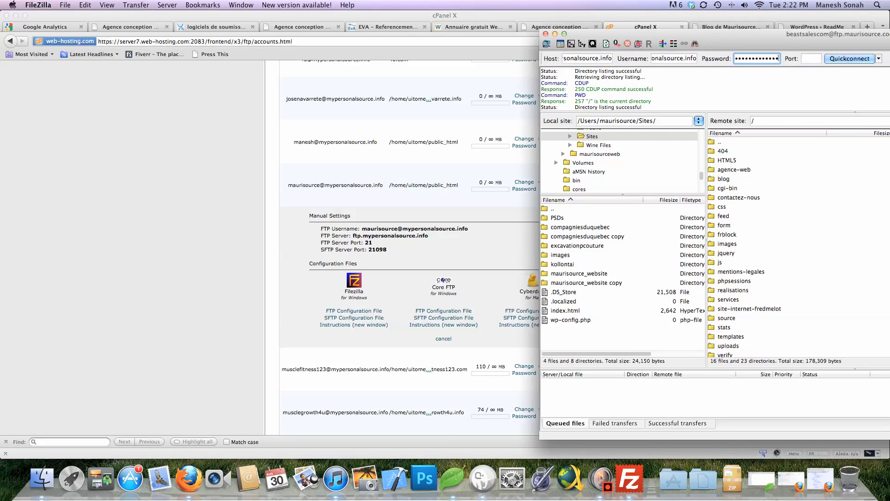
key(Tab)
text(21)
drag(695, 34, 485, 26)
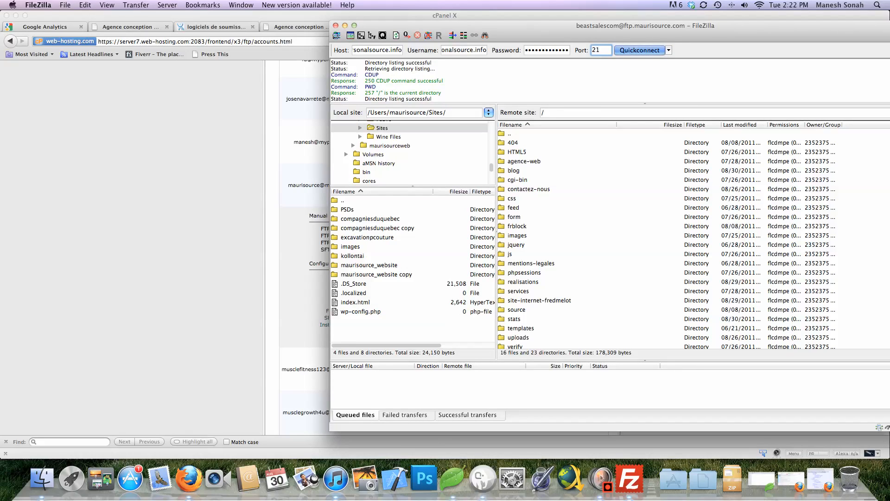
key(Return)
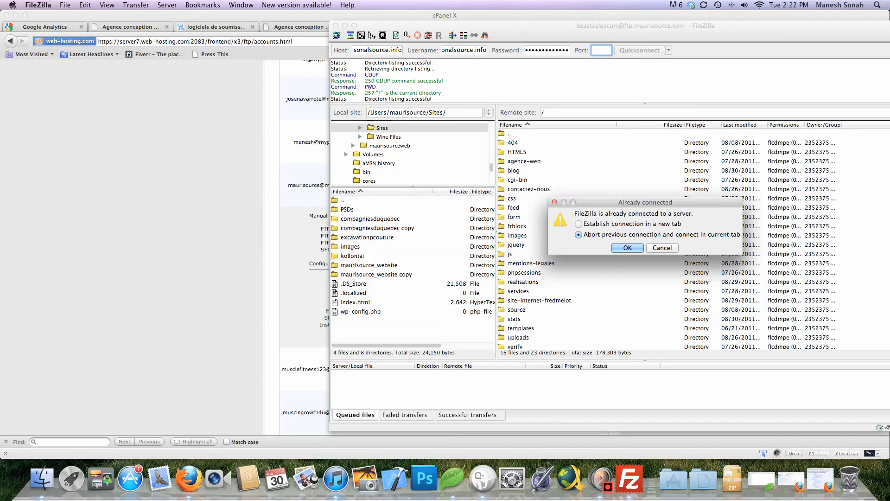
Abort the previous connection, connect to mypersonalsource.info, and browse its remote WordPress files
key(Return)
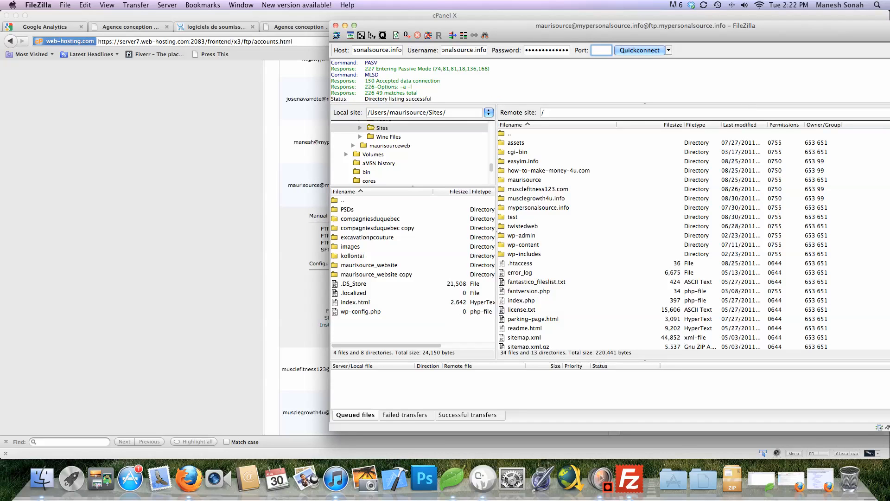
drag(496, 231, 470, 231)
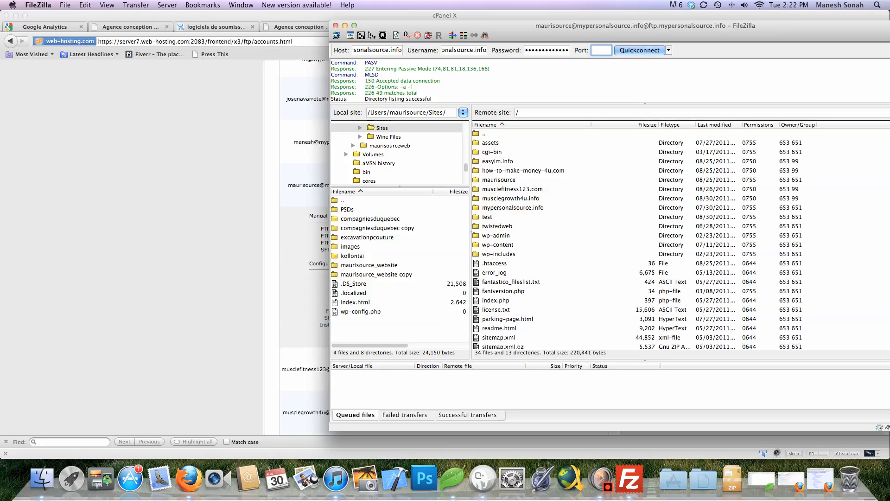
scroll(637, 239, down, 1)
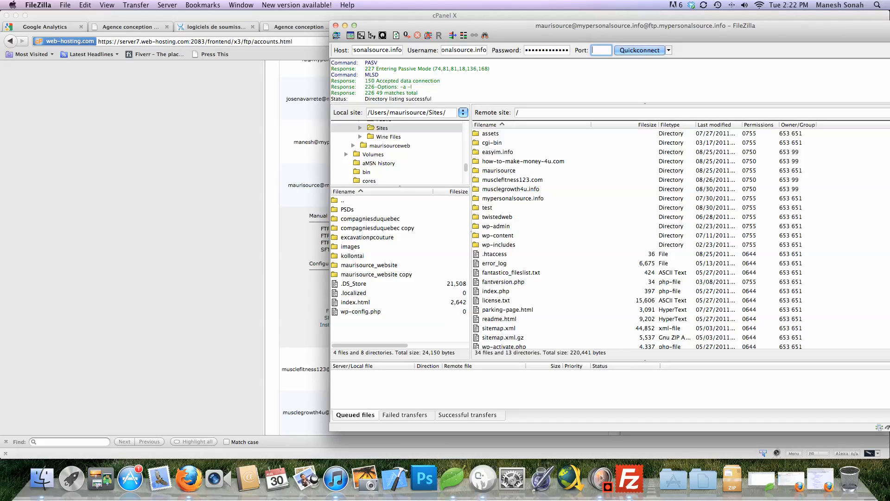
scroll(680, 240, down, 5)
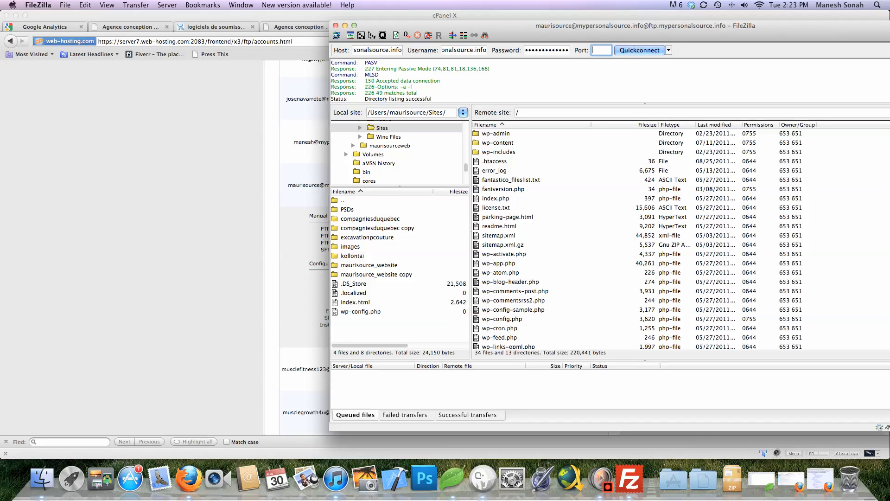
scroll(614, 240, up, 5)
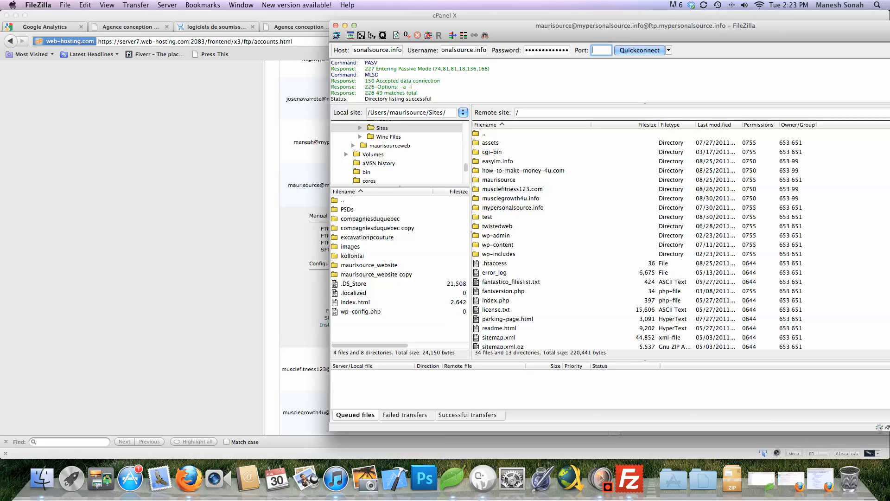
scroll(637, 240, down, 10)
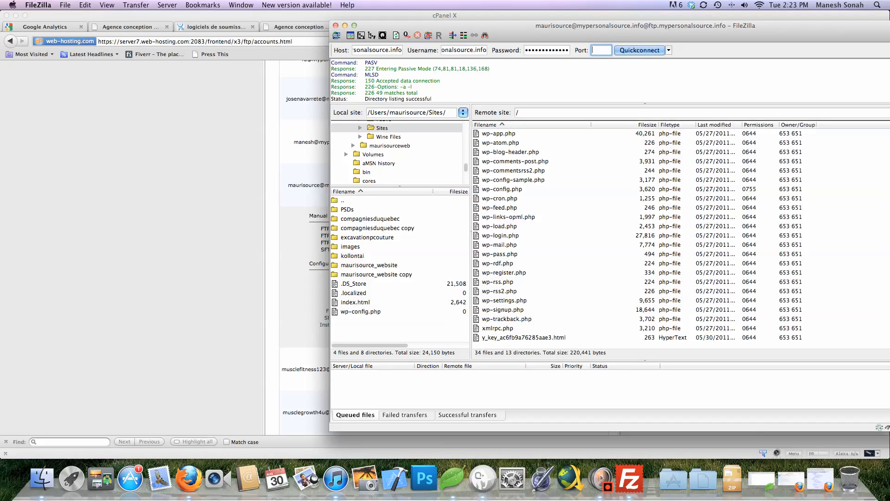
scroll(637, 239, up, 10)
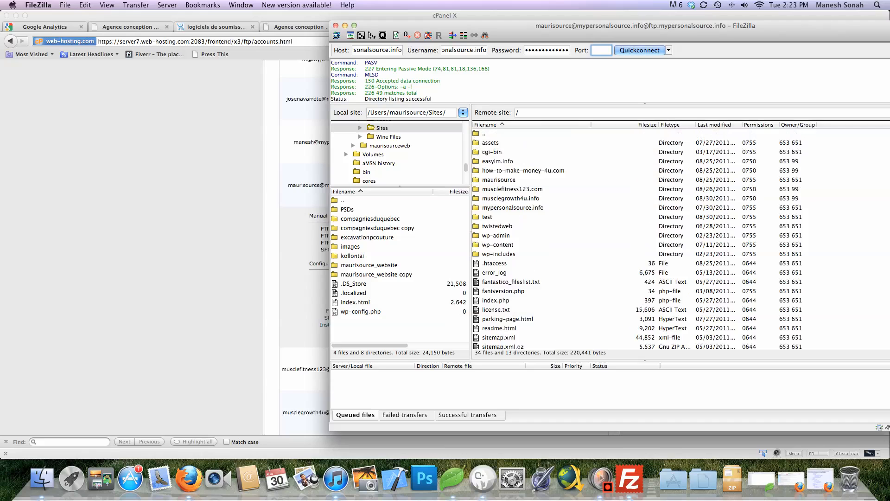
Reconnect to the saved maurisource.com login from the Quickconnect history
click(669, 50)
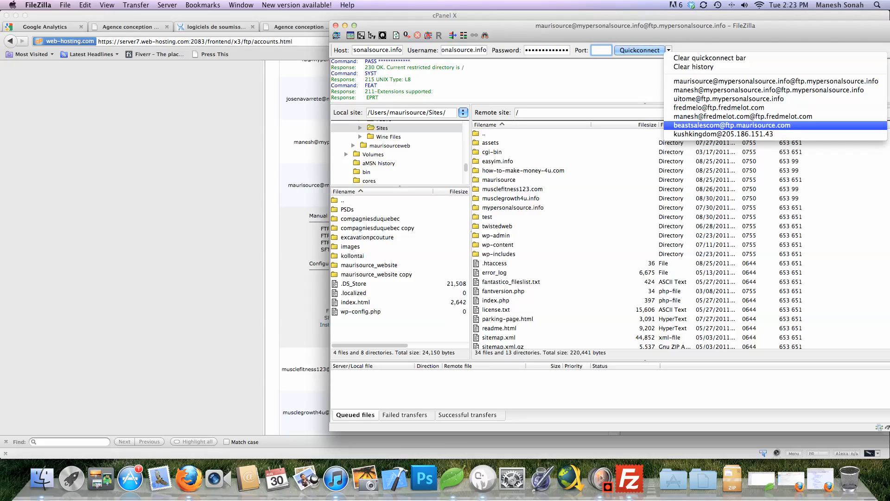
key(Return)
key(Return)
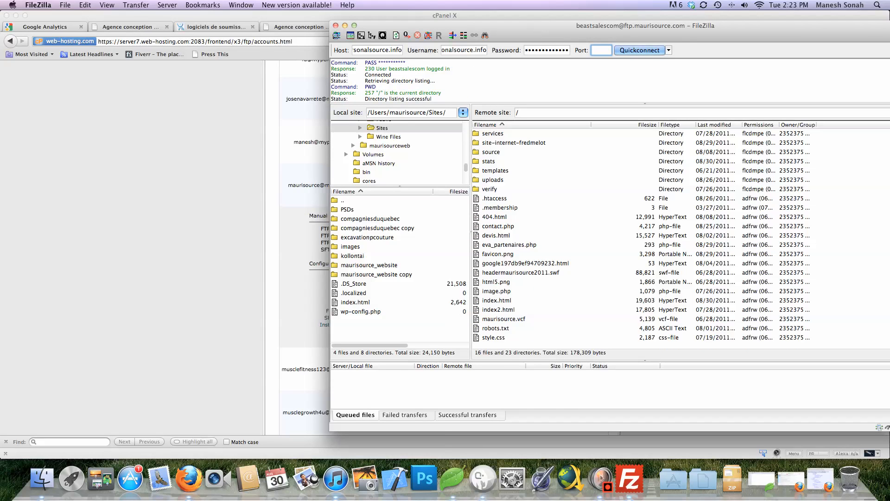
key(super+Tab)
key(super+Tab)
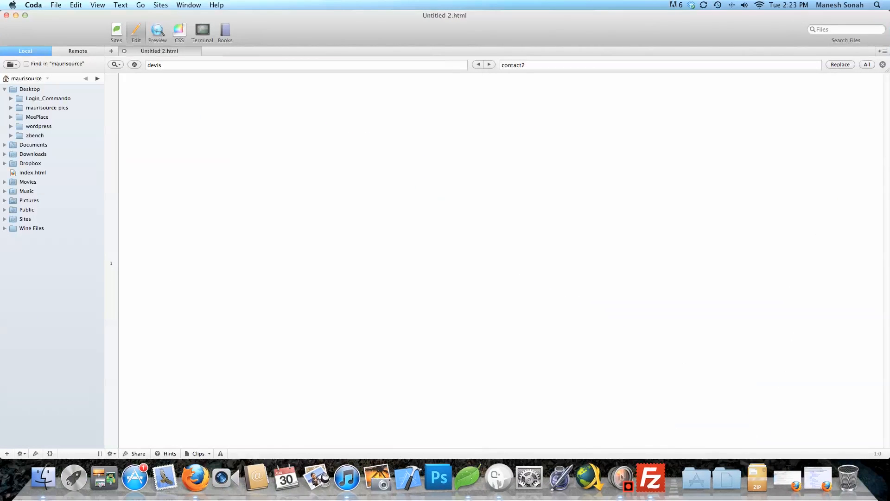
Write the html and head elements with the page title 'welcome'
text(htm)
key(BackSpace)
key(BackSpace)
key(BackSpace)
text(<htm)
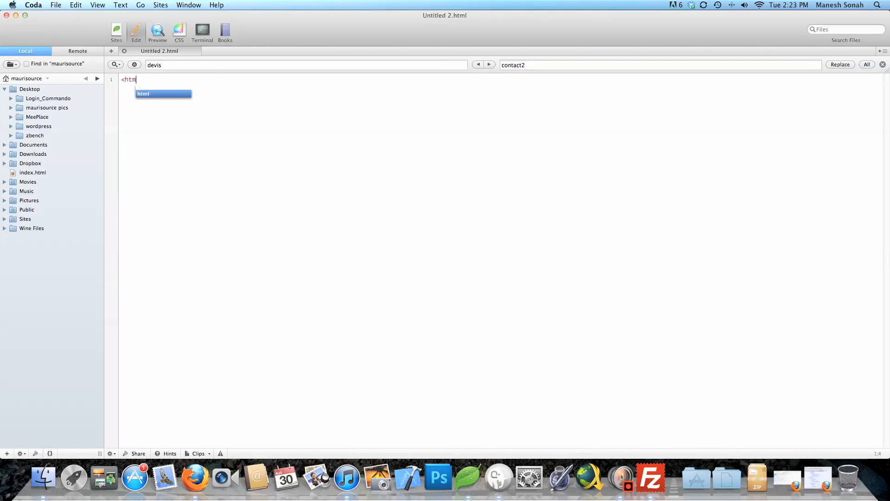
key(Return)
text(>)
key(Return)
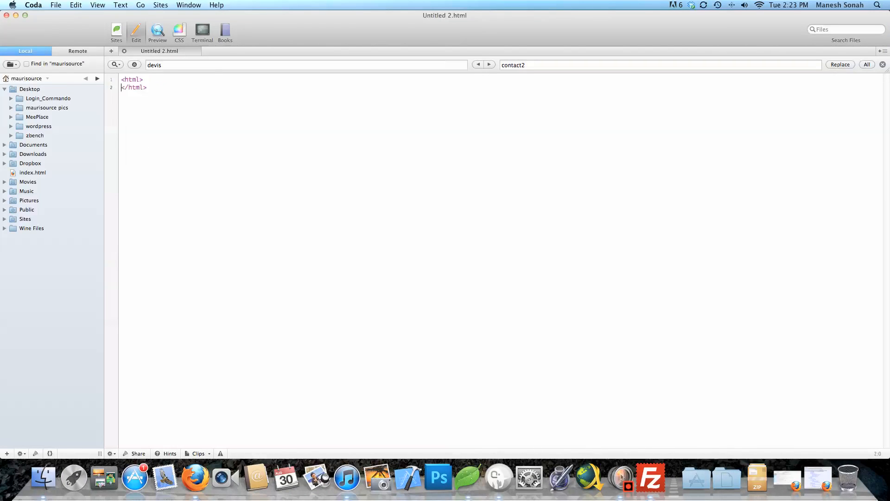
key(Return)
key(Return)
text(h)
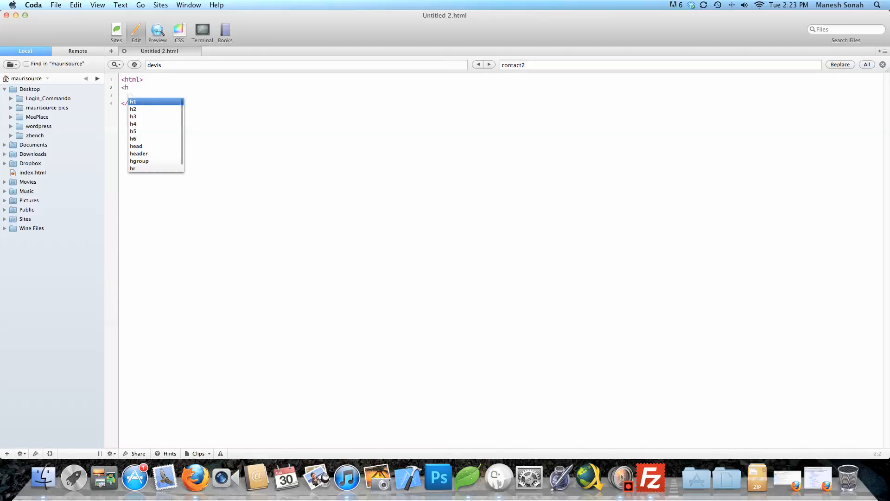
text(ead></head>)
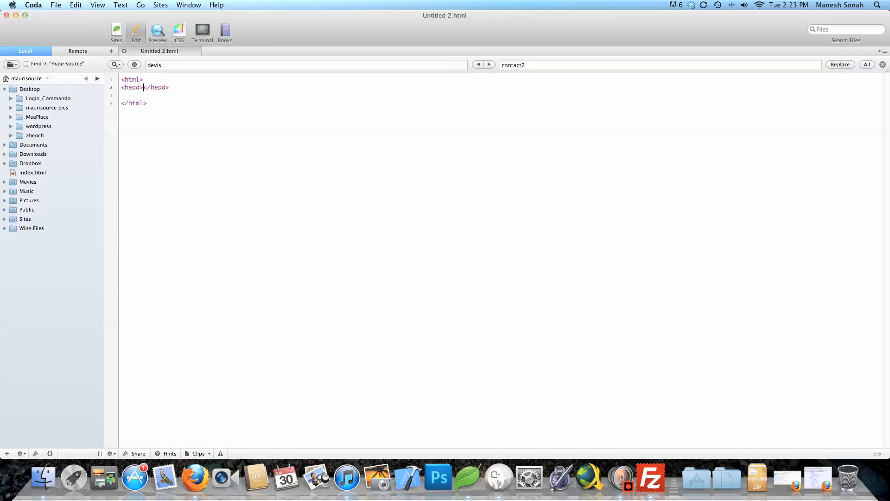
key(Return)
key(Return)
text(<t)
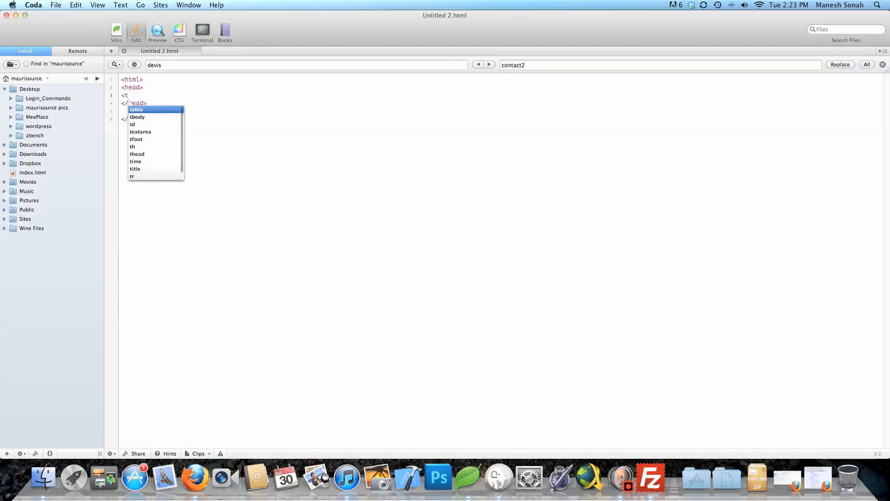
text(itle></title>)
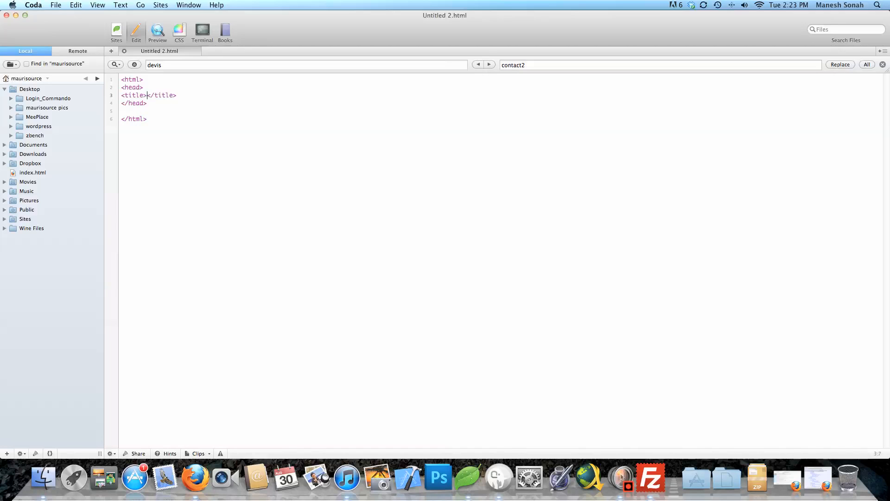
key(Return)
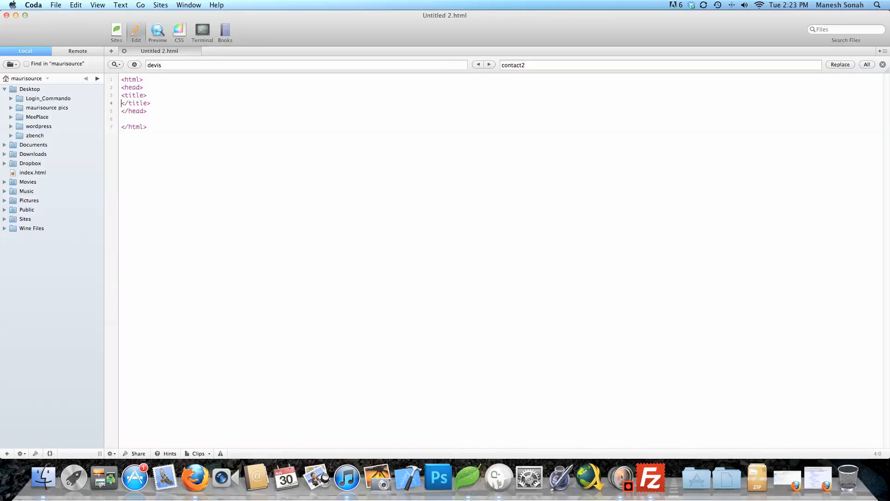
key(BackSpace)
text(welcome</title>)
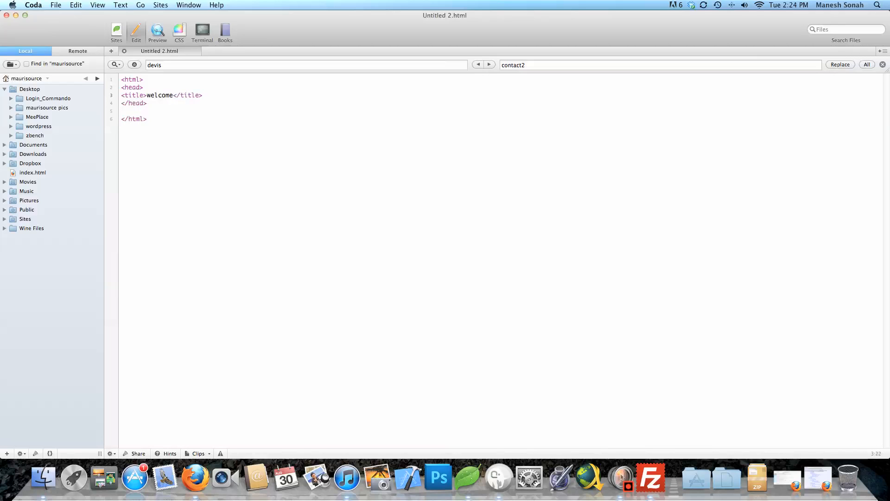
Add a body with the paragraph 'welcome test is working.' and begin saving to the Desktop
key(Up)
key(Down)
key(Down)
key(Return)
text(<body></body>)
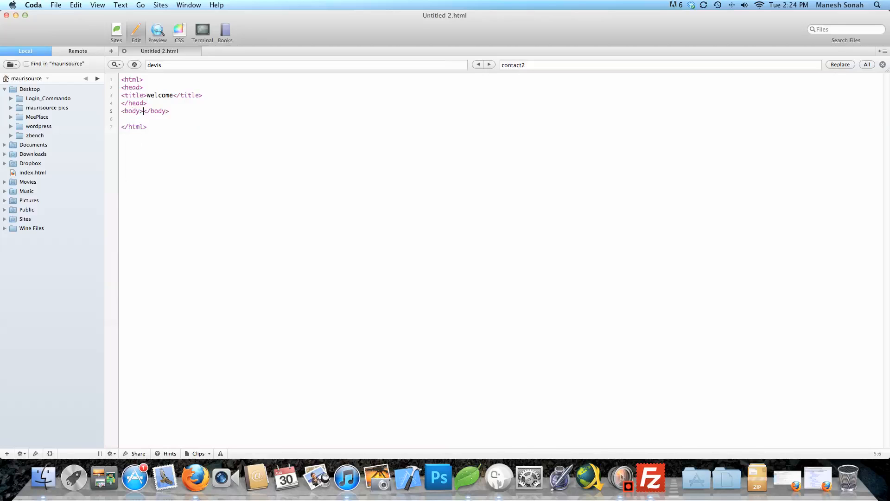
key(Return)
key(Return)
text(<p)
text(>)
text(welcome)
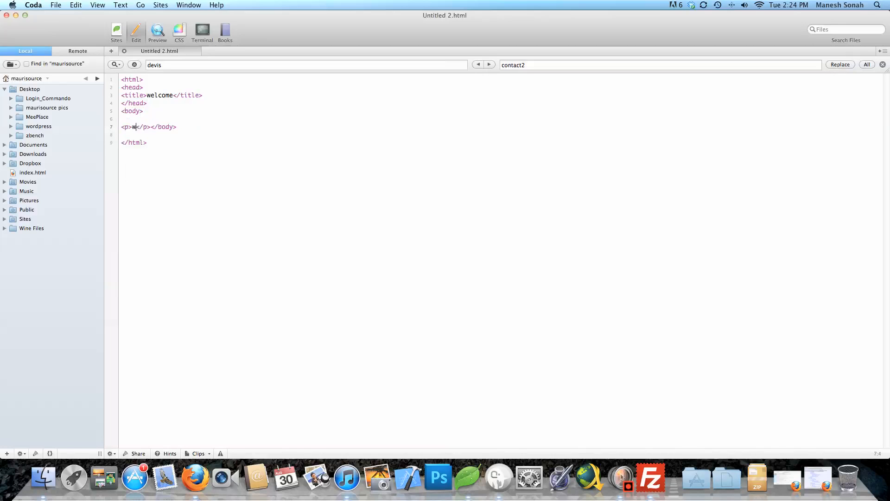
text( test is working.)
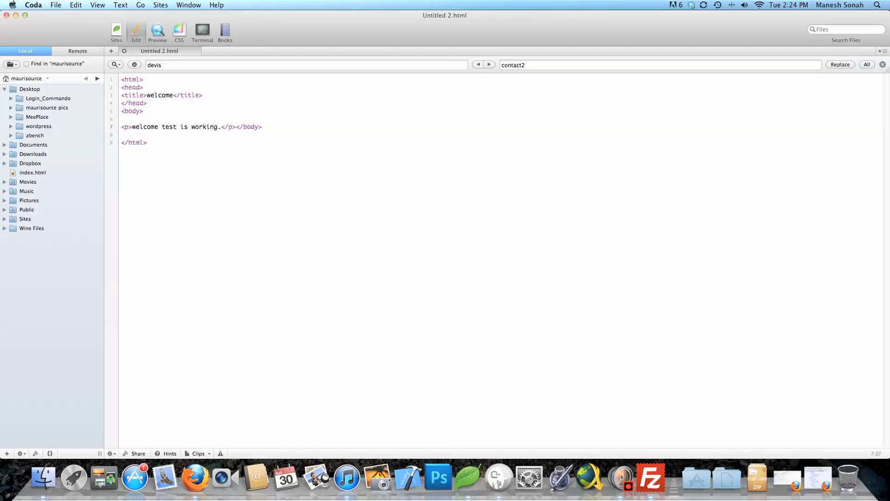
key(Return)
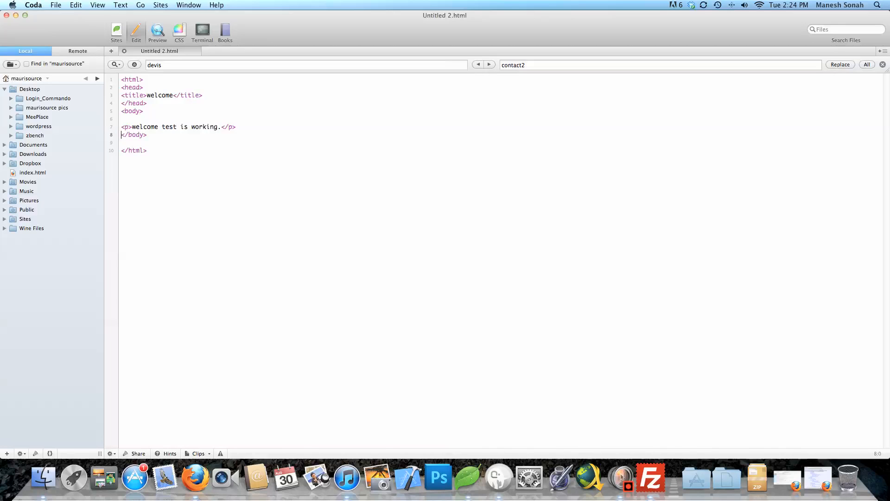
key(Return)
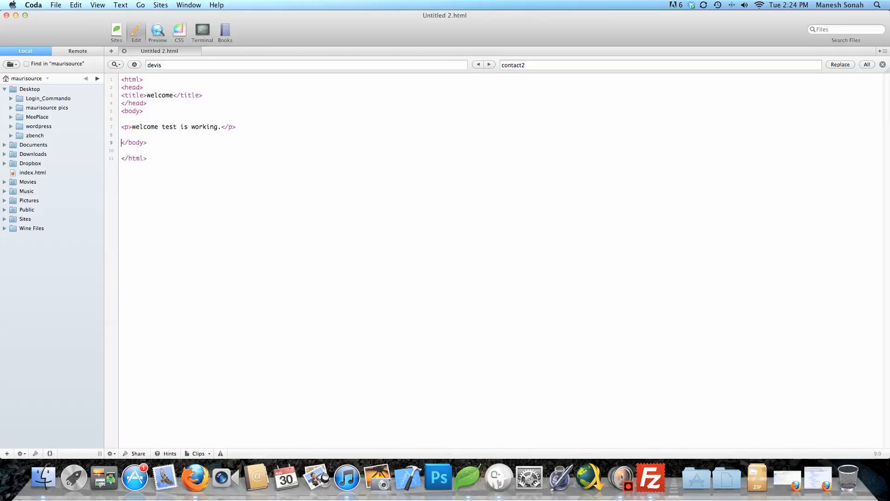
key(Down)
key(Down)
key(Down)
key(super+s)
key(super+d)
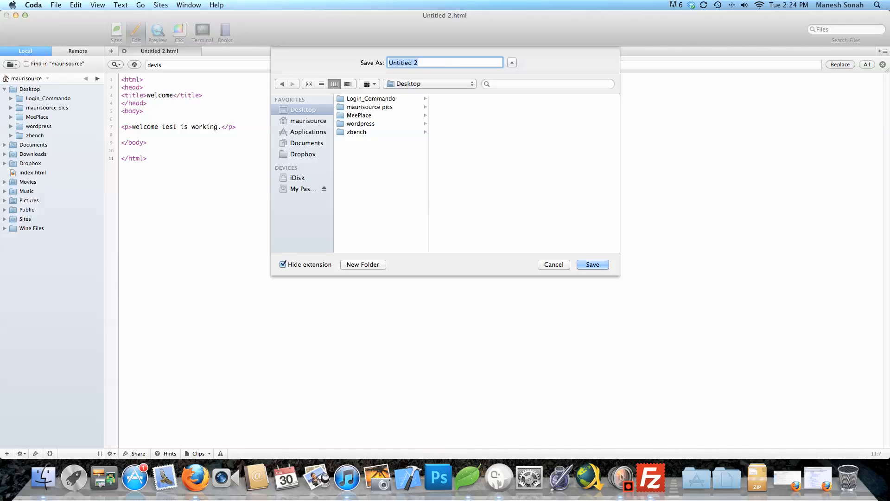
Save the page on the Desktop as maurisource.html
text(maurisource.html)
key(Return)
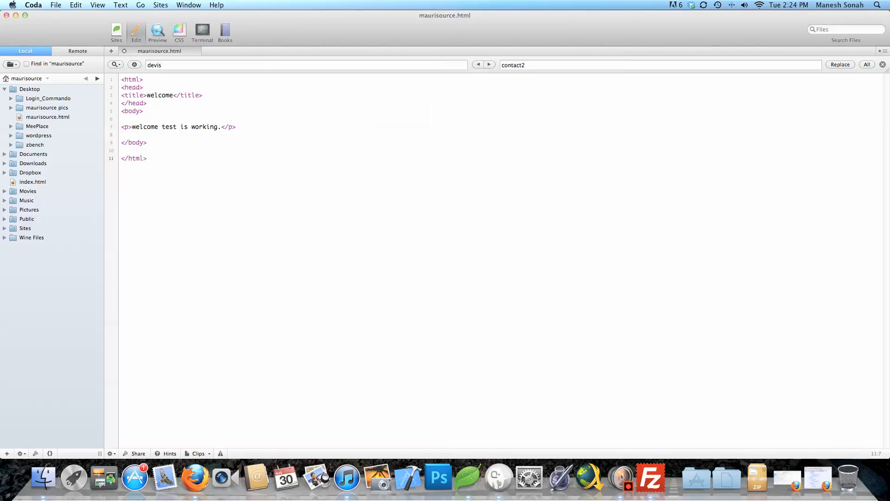
Minimize Coda and set FileZilla to appear on all desktops
click(16, 14)
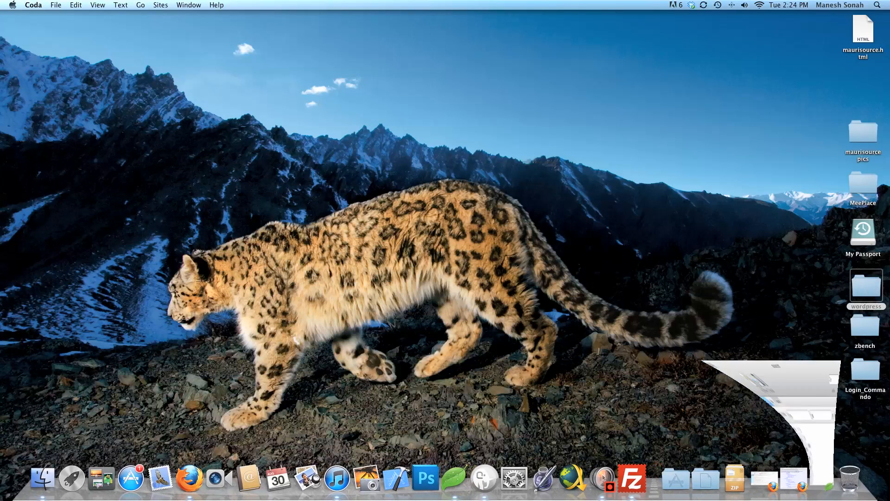
click(295, 337)
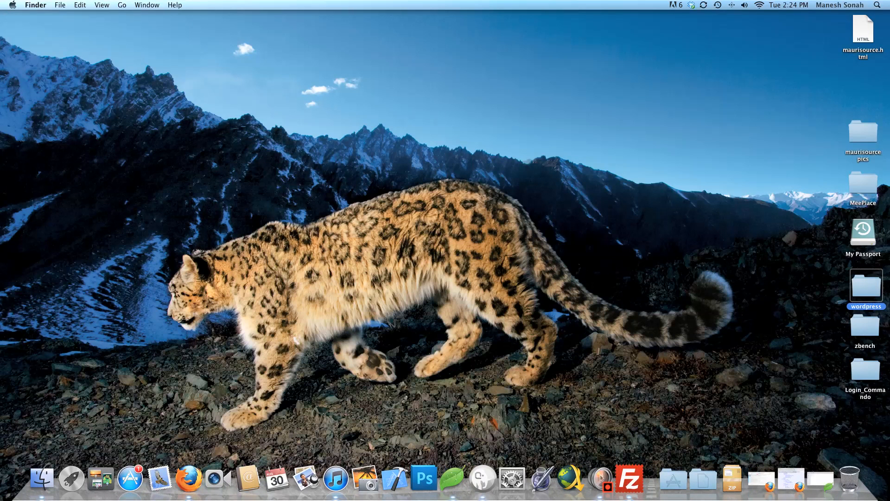
drag(863, 29, 803, 157)
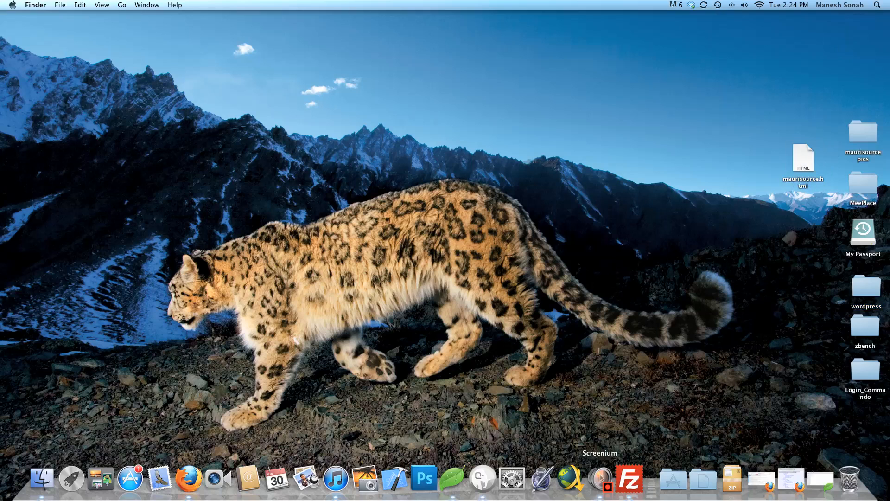
click(629, 479)
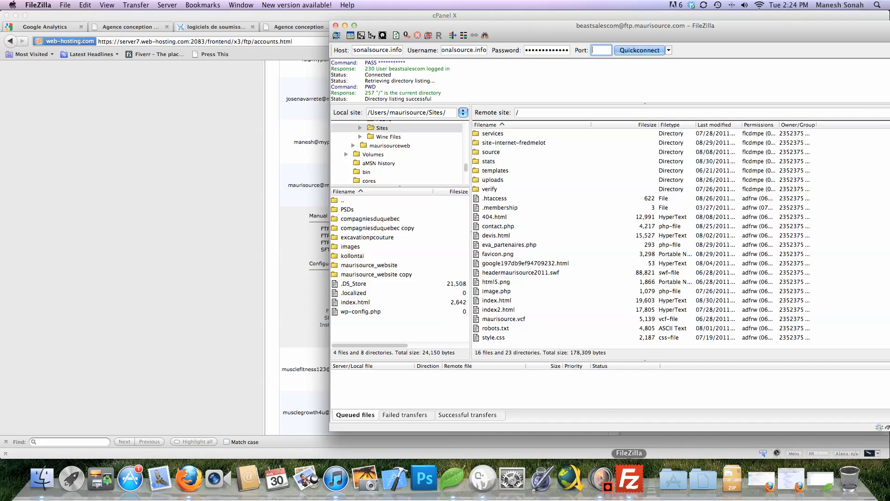
right_click(629, 478)
mouse_move(658, 416)
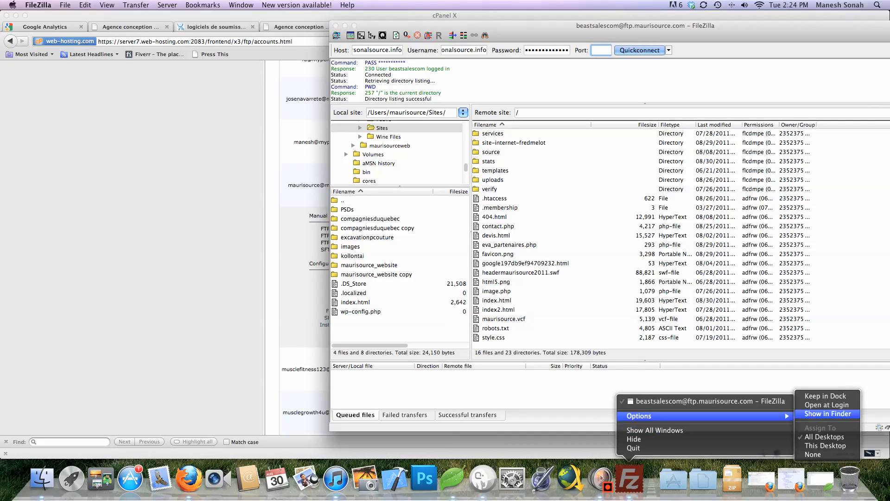
click(824, 436)
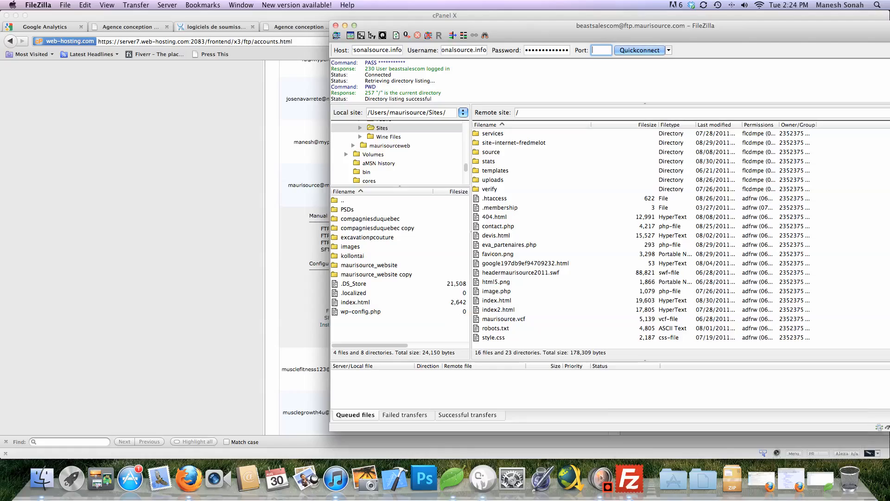
key(ctrl+Right)
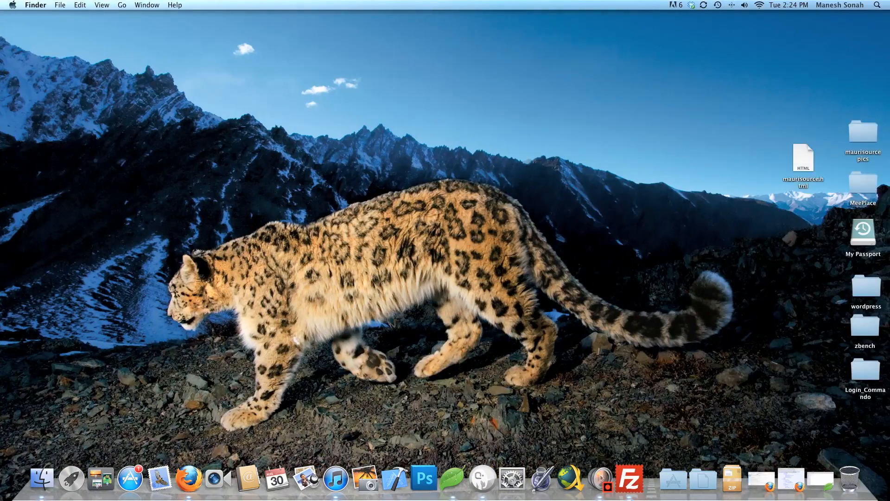
key(ctrl+Left)
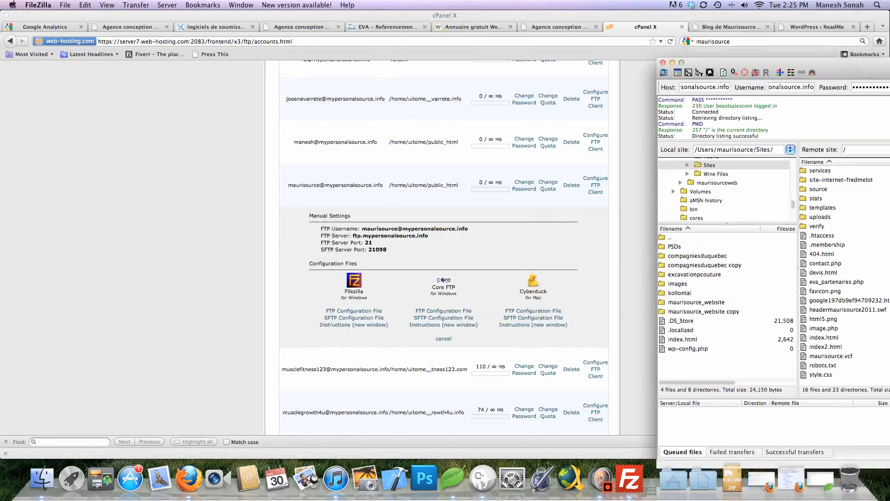
Drag maurisource.html from the desktop into the server's root folder and select the uploaded file
drag(765, 62, 817, 31)
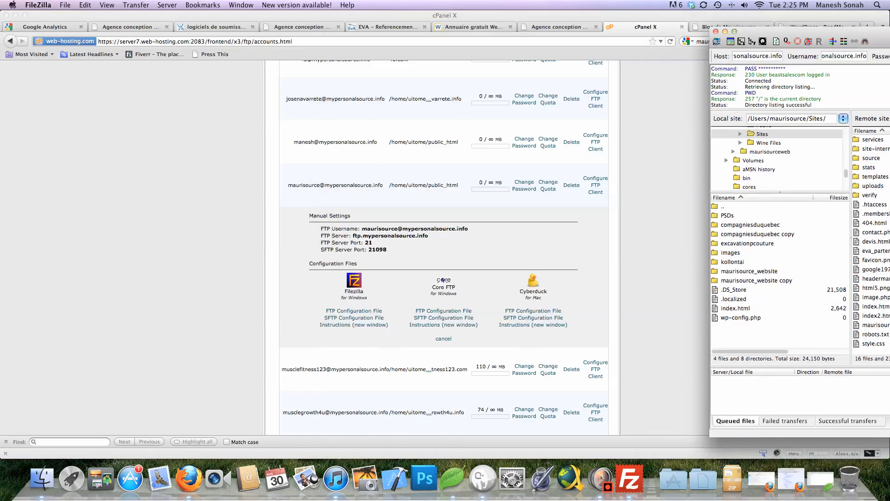
key(ctrl+Right)
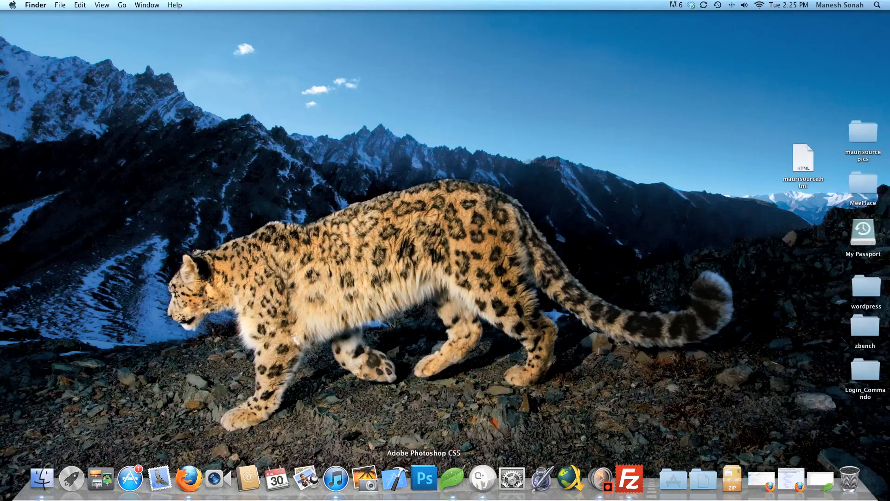
drag(803, 160, 871, 246)
key(ctrl+Left)
drag(834, 31, 321, 19)
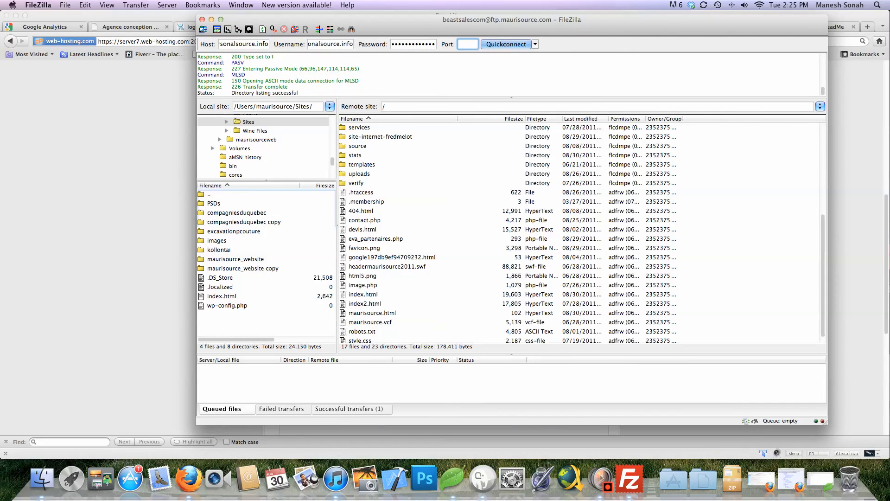
scroll(579, 232, down, 1)
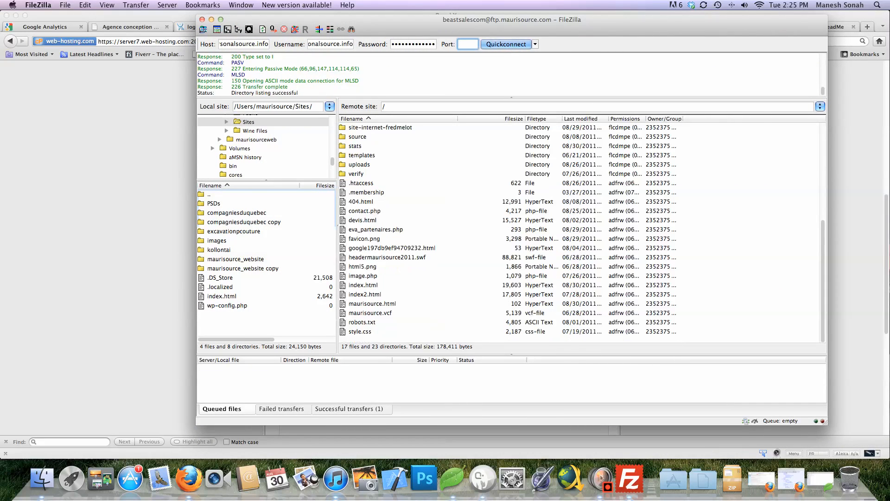
click(372, 303)
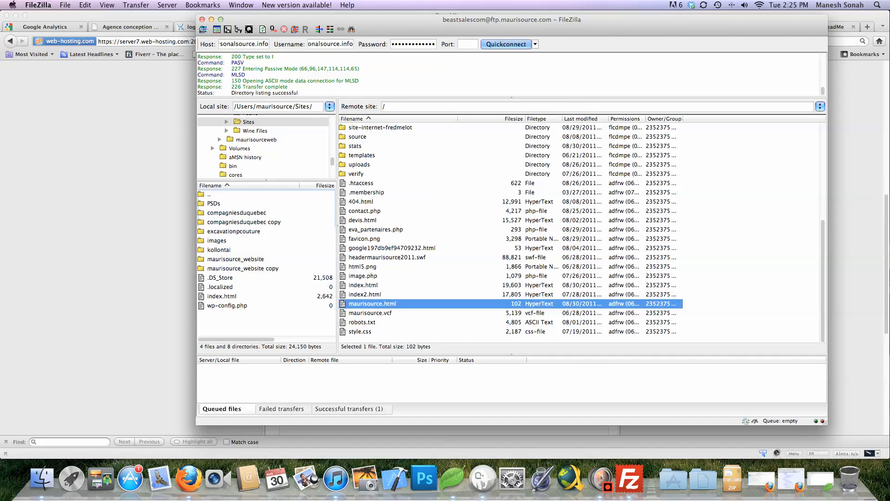
key(super+Tab)
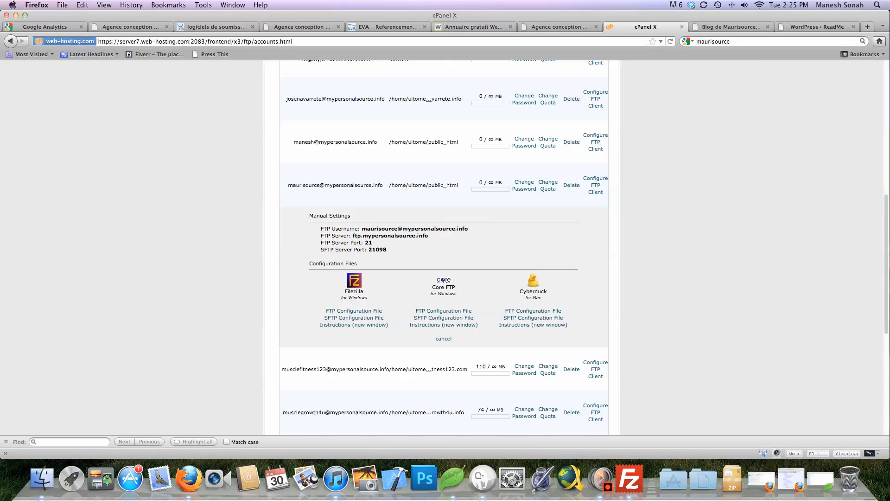
key(super+t)
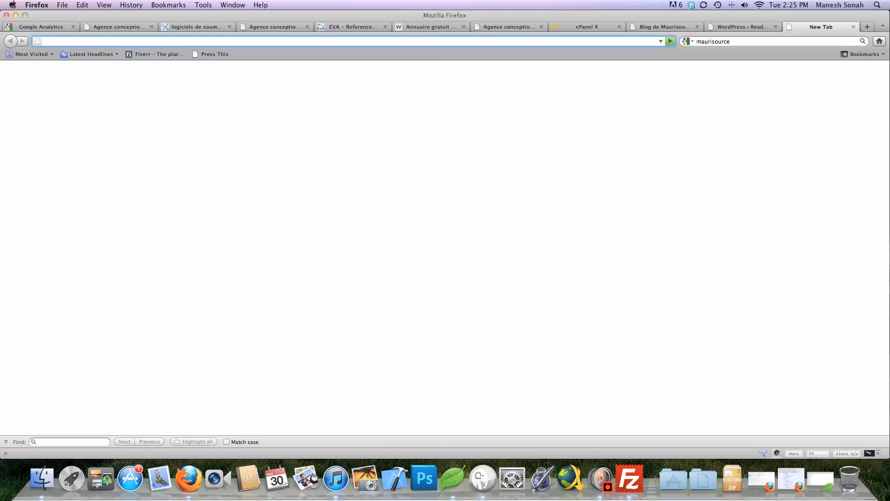
text(www.mau)
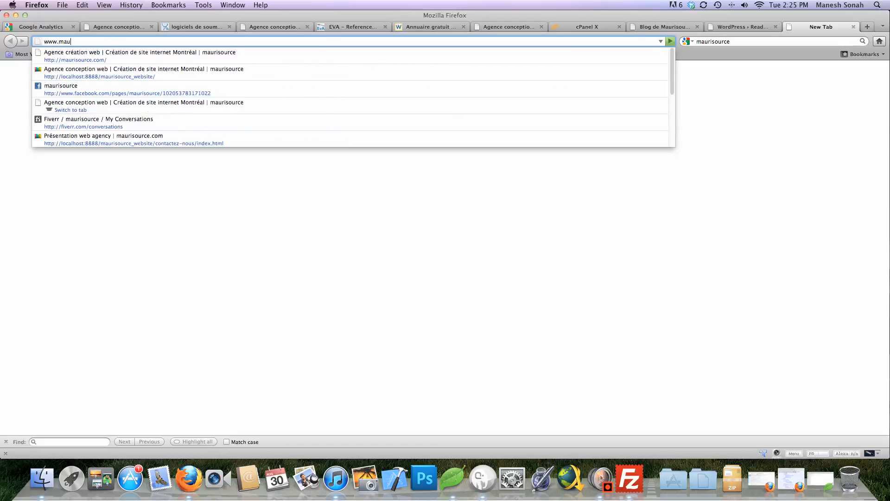
text(risource.c)
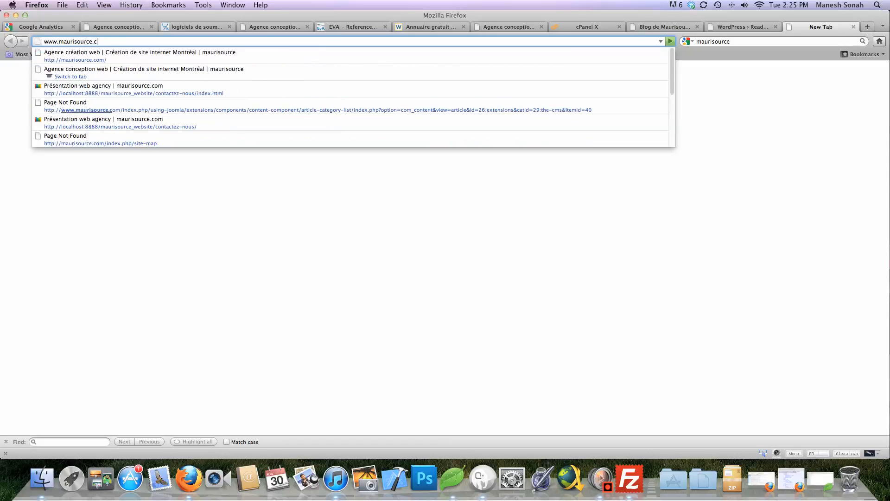
text(om/)
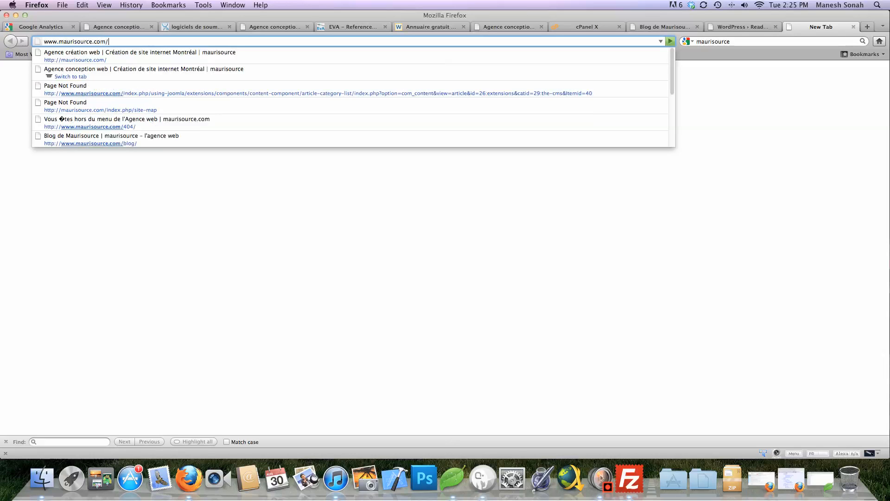
key(super+Tab)
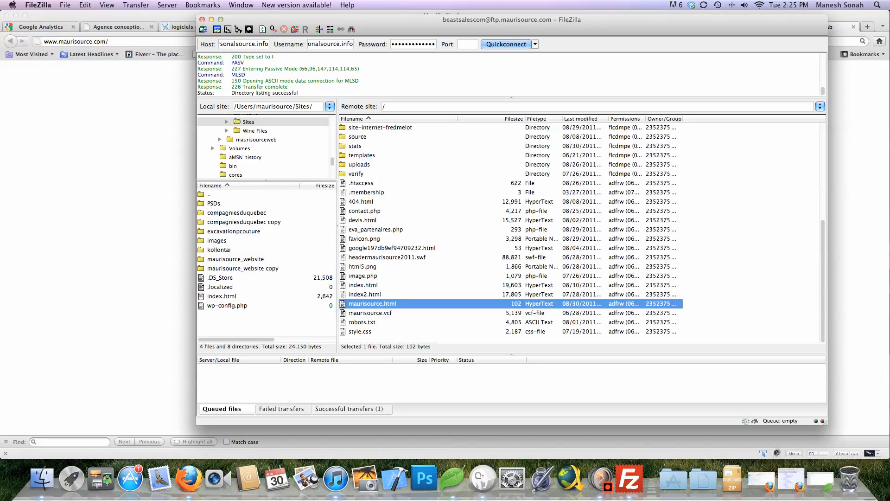
key(super+Tab)
text(maurisou)
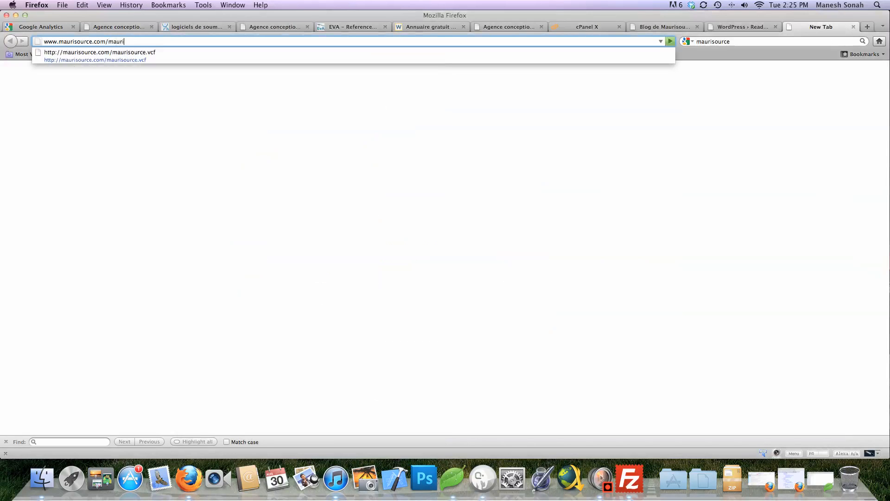
text(rce.htm)
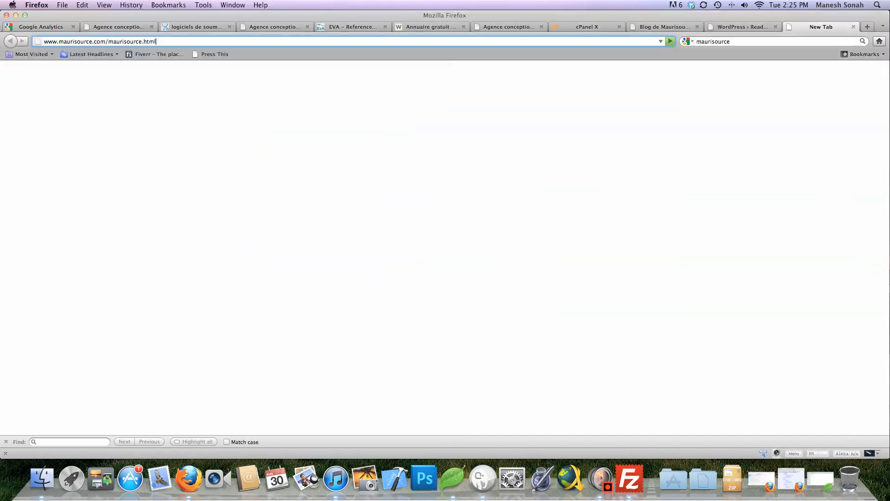
text(l)
key(Return)
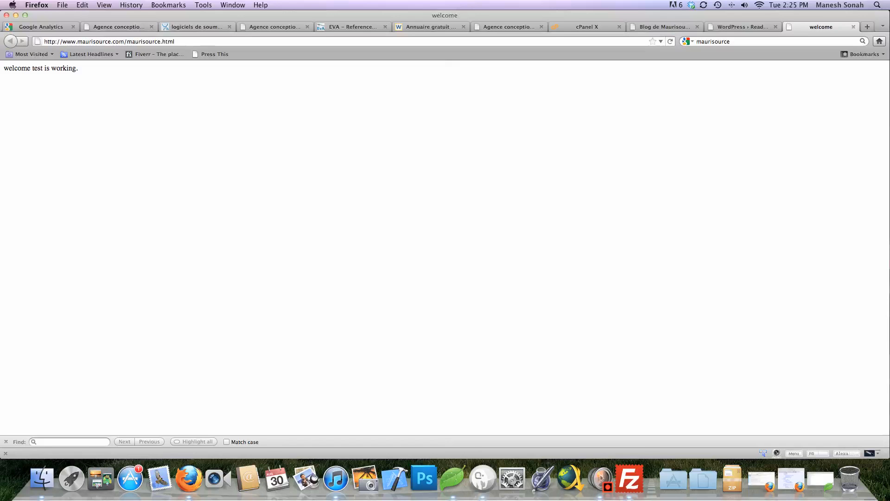
Open the remote blog folder in FileZilla to check the WordPress files
click(629, 478)
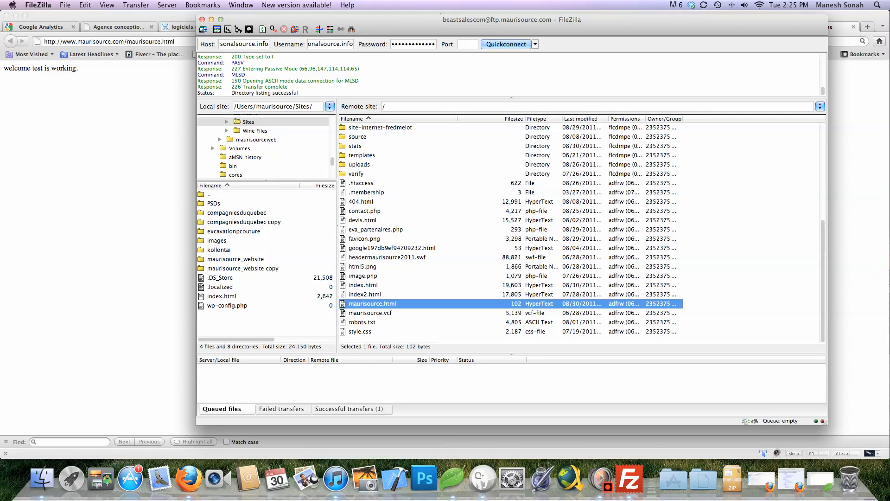
scroll(510, 232, up, 6)
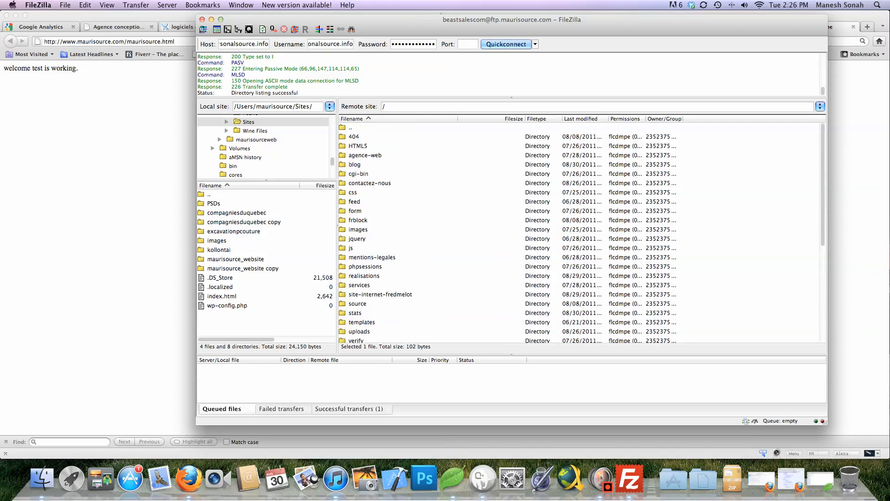
double_click(354, 165)
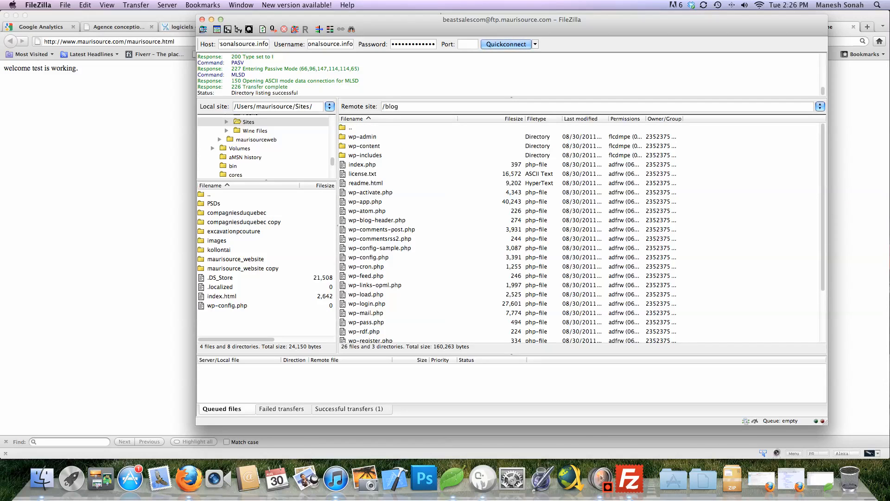
scroll(510, 232, down, 3)
scroll(510, 232, up, 3)
key(super+Tab)
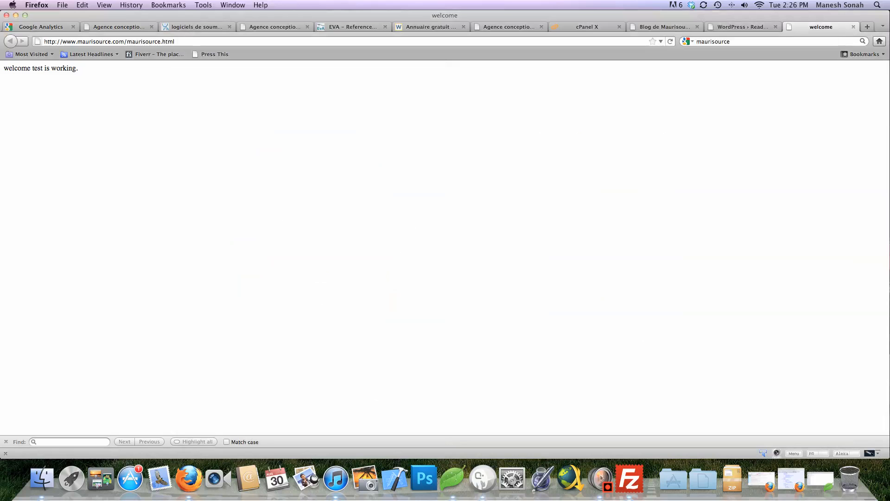
key(super+Tab)
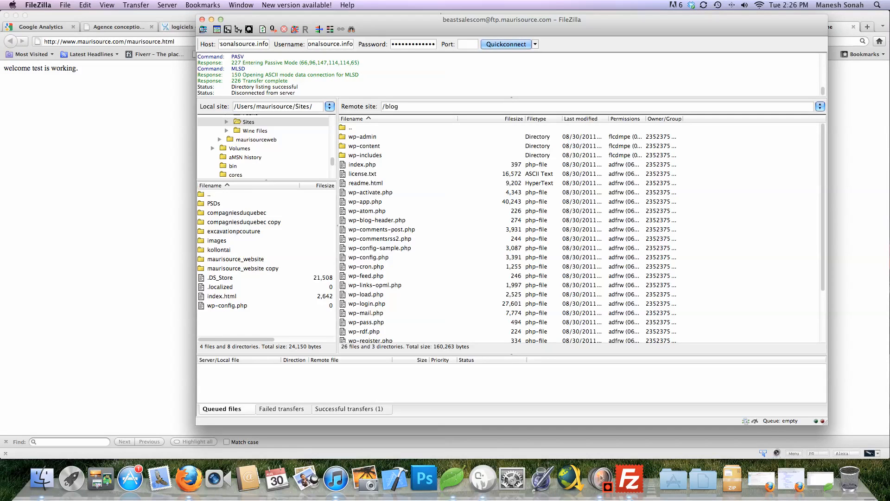
key(super+Tab)
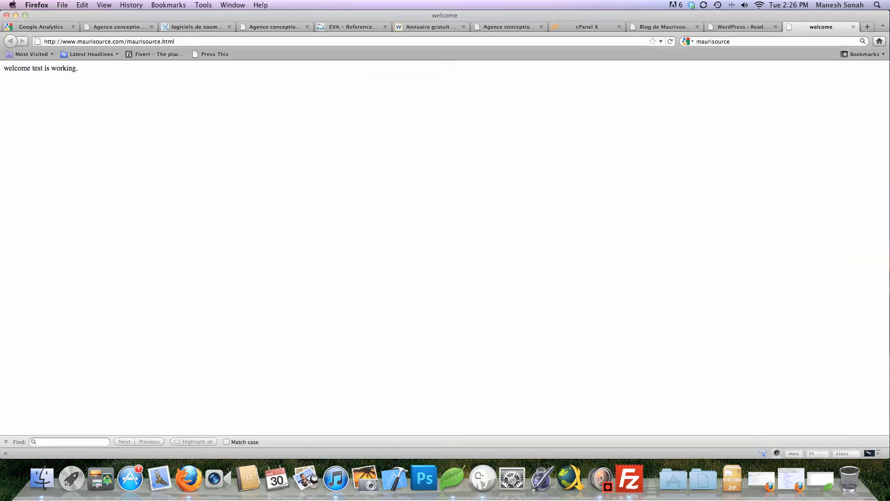
drag(176, 41, 127, 41)
text(blog)
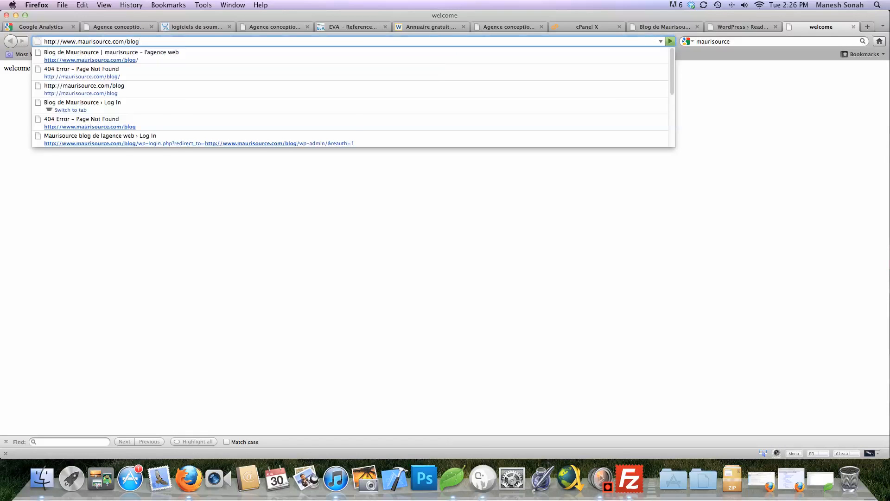
key(Return)
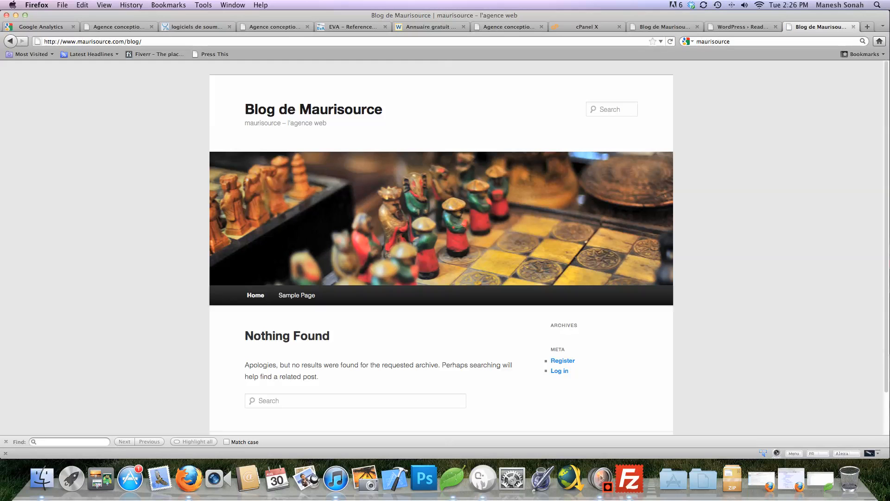
key(super+l)
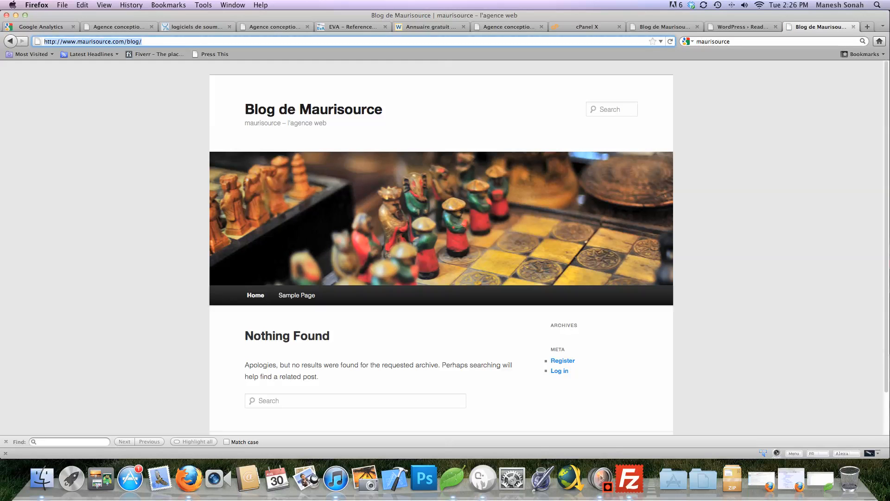
key(Right)
text(wp)
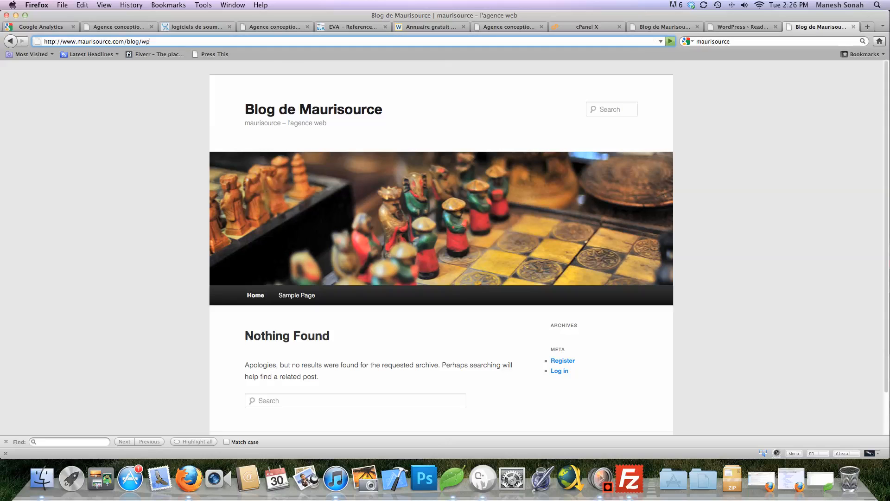
text(-ad)
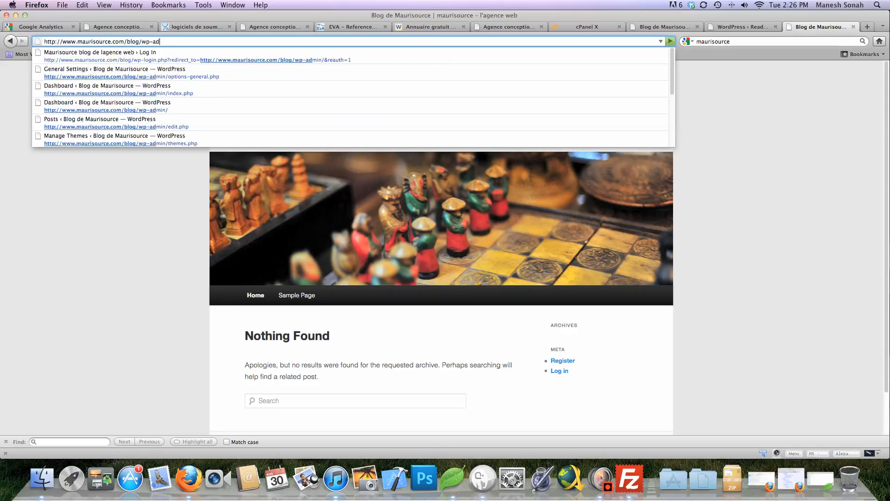
Open the blog's wp-admin page and log in with the saved username and password
key(Down)
key(Down)
key(Down)
key(Down)
key(Return)
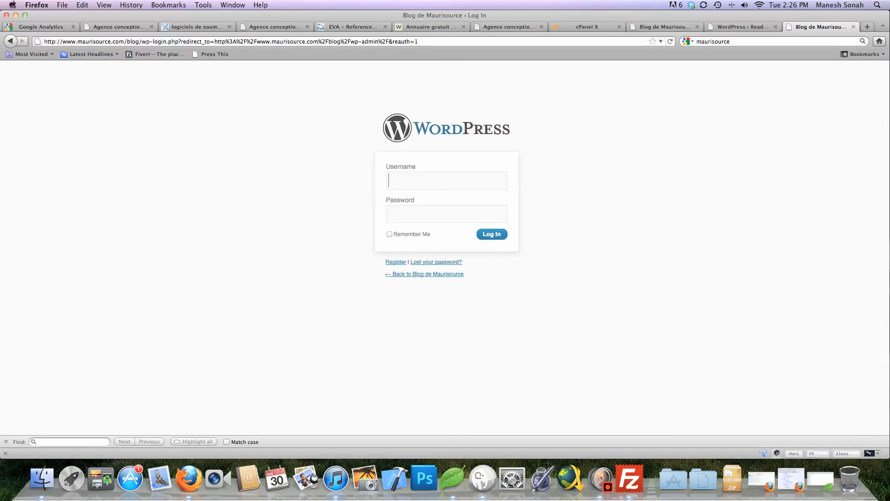
key(Down)
text(maurisource)
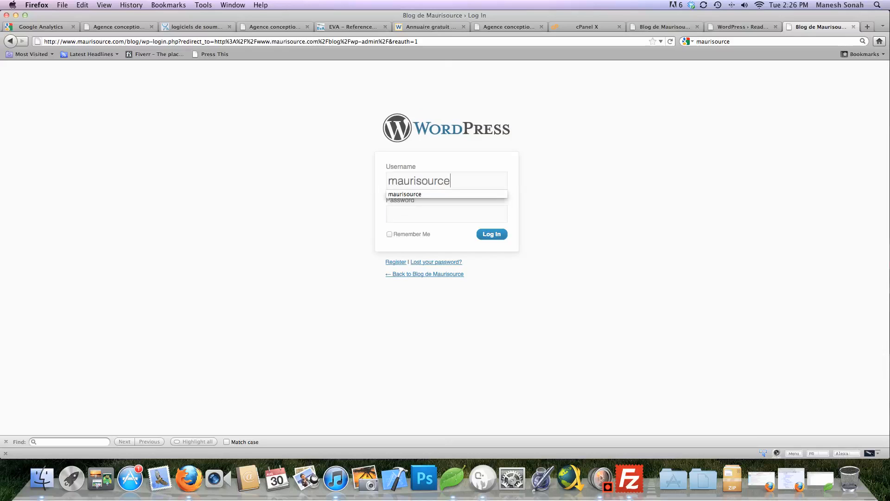
key(Tab)
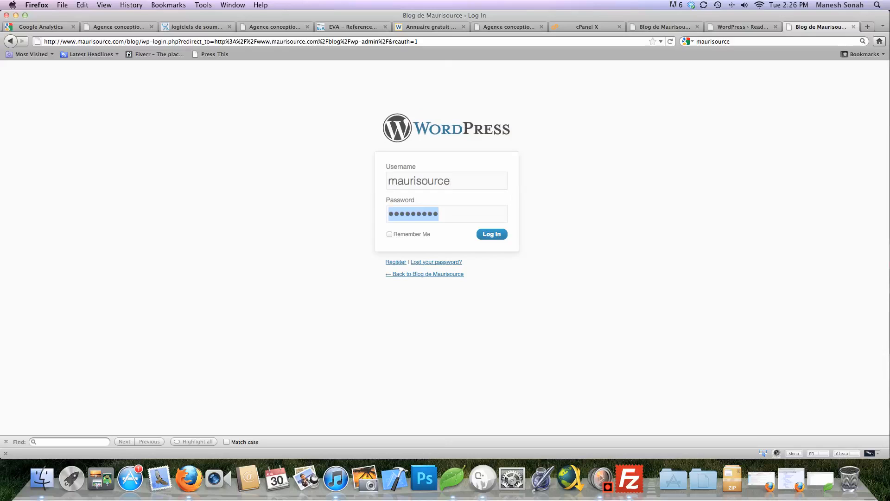
key(Return)
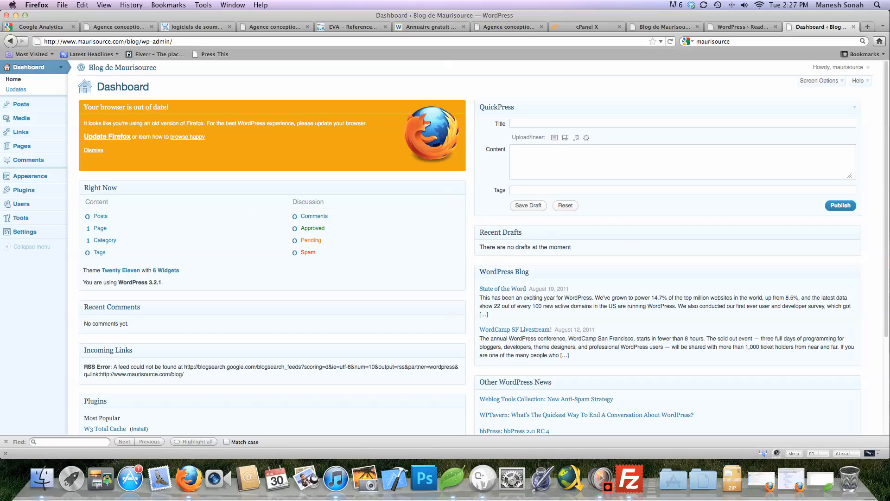
Quit FileZilla from the Dock and relaunch it
key(ctrl+Right)
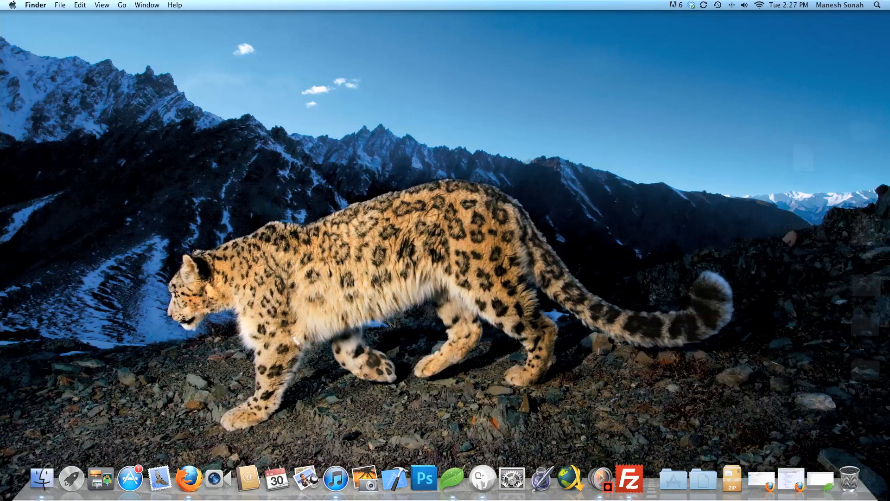
right_click(629, 479)
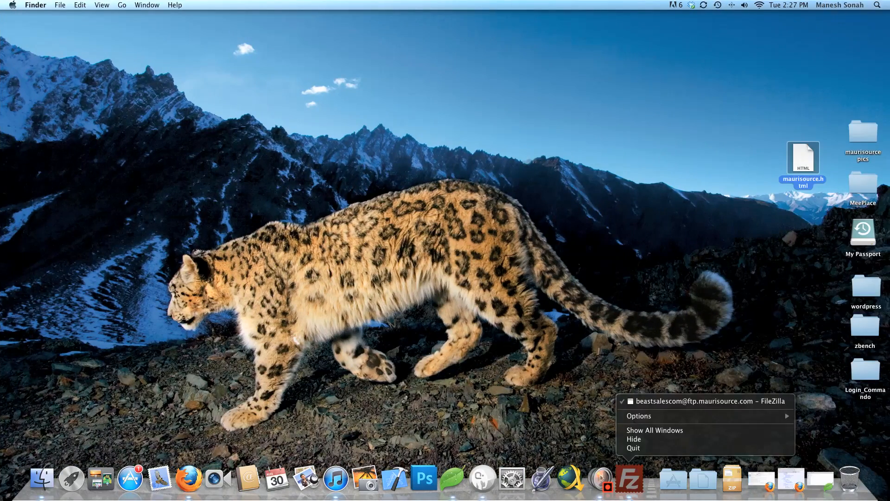
click(634, 447)
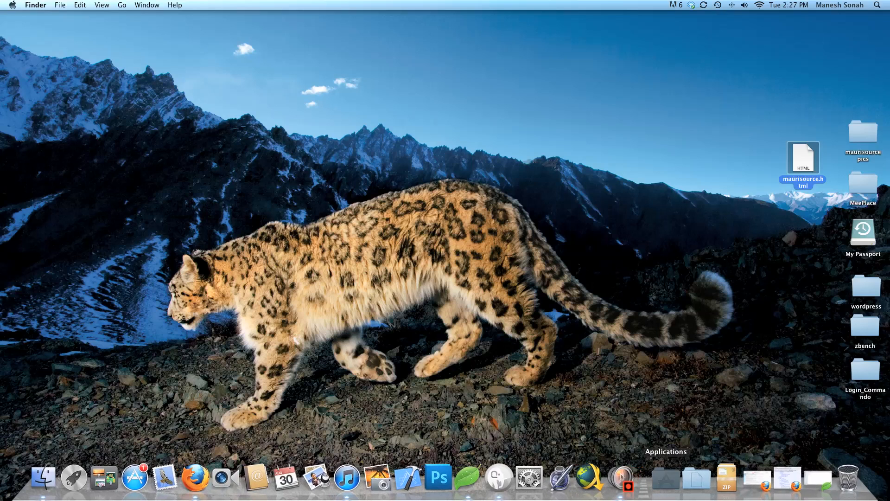
click(666, 478)
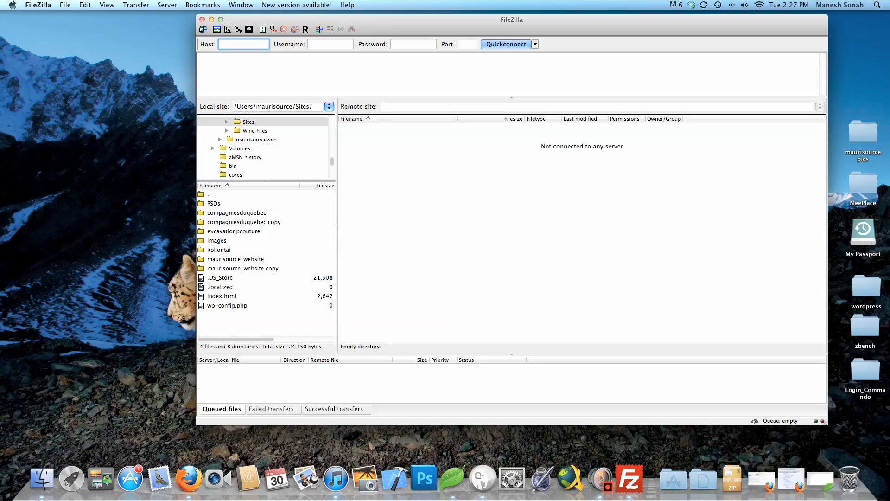
drag(512, 20, 399, 34)
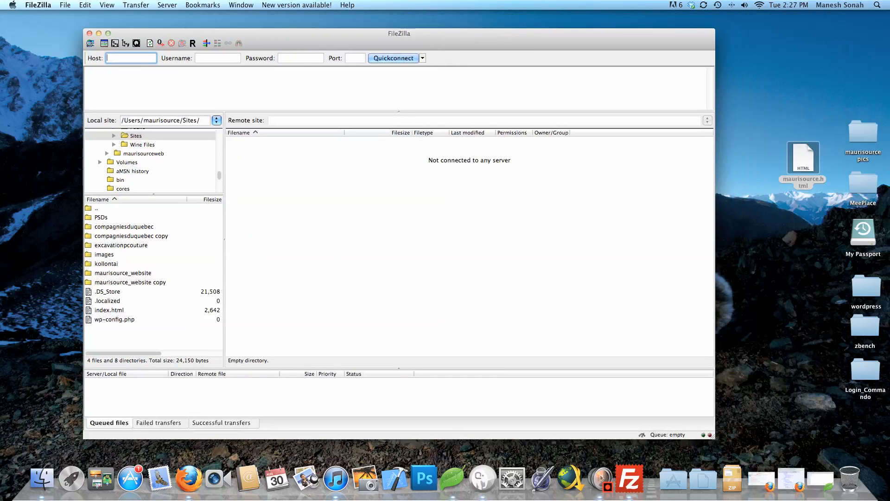
Reconnect to the saved FTP server from Quickconnect history and open the blog folder
click(422, 58)
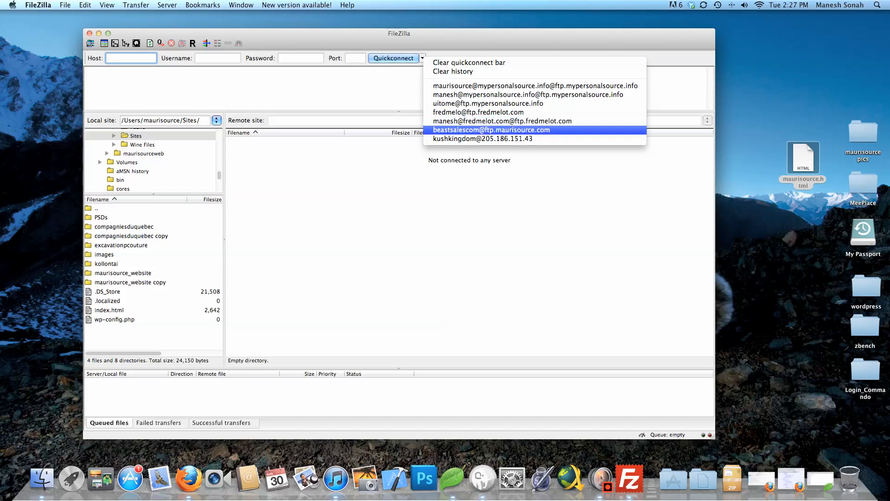
click(491, 130)
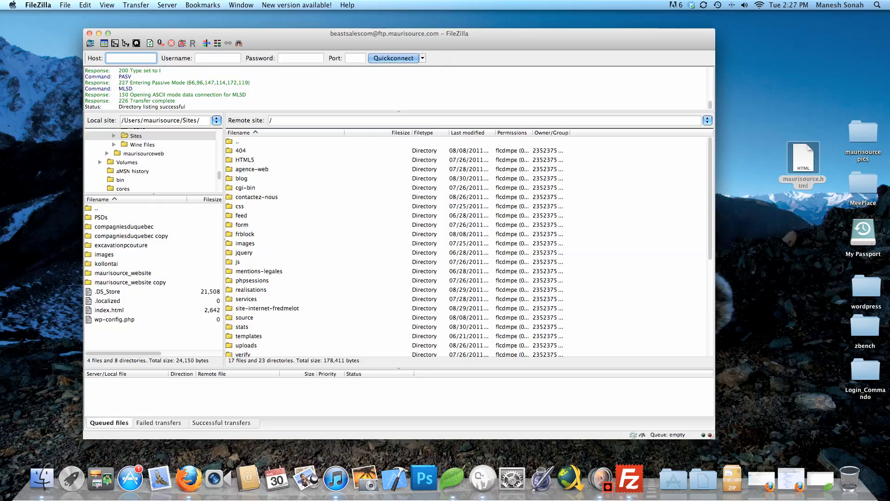
double_click(241, 178)
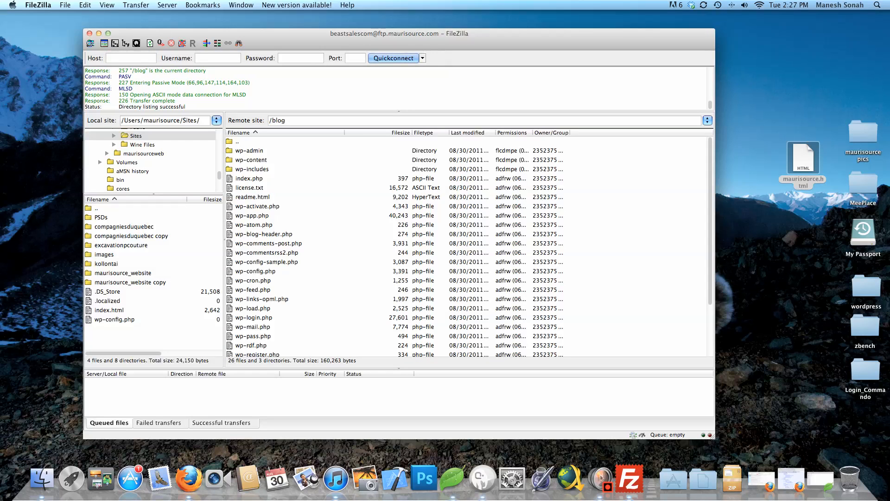
scroll(467, 247, down, 5)
scroll(466, 246, up, 5)
click(778, 260)
click(779, 259)
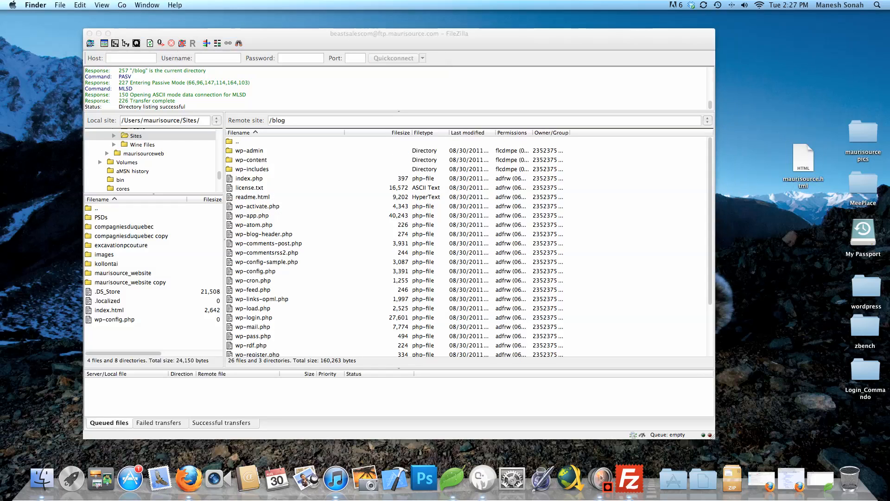
double_click(865, 327)
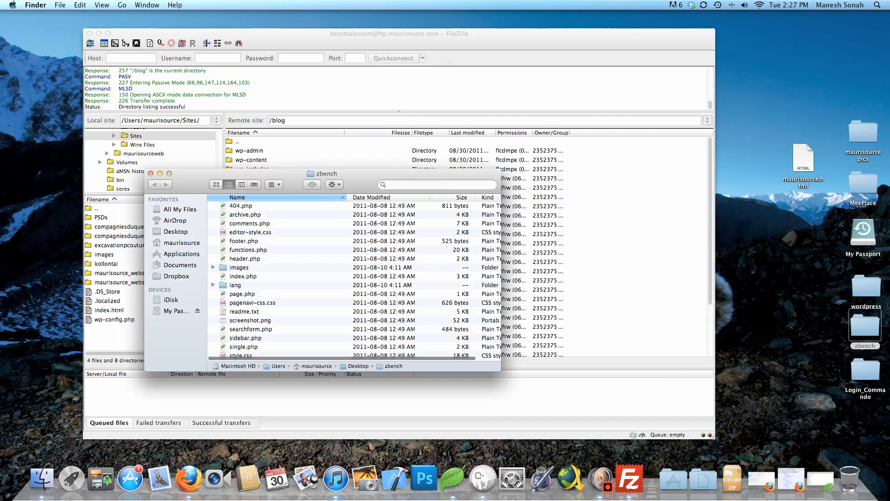
scroll(354, 280, down, 1)
scroll(354, 280, up, 1)
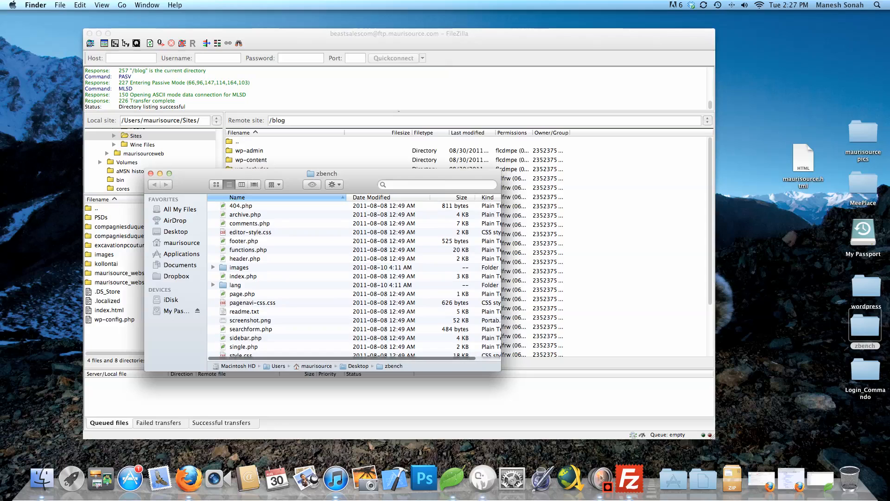
drag(500, 371, 616, 430)
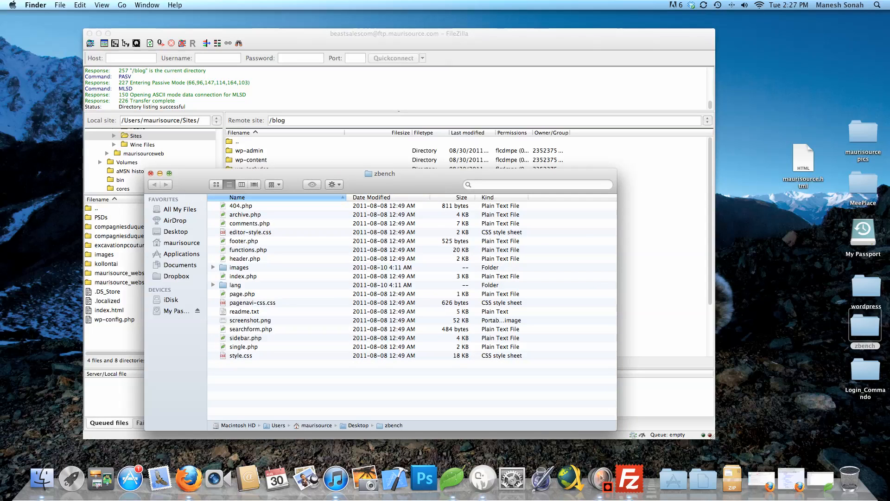
click(150, 172)
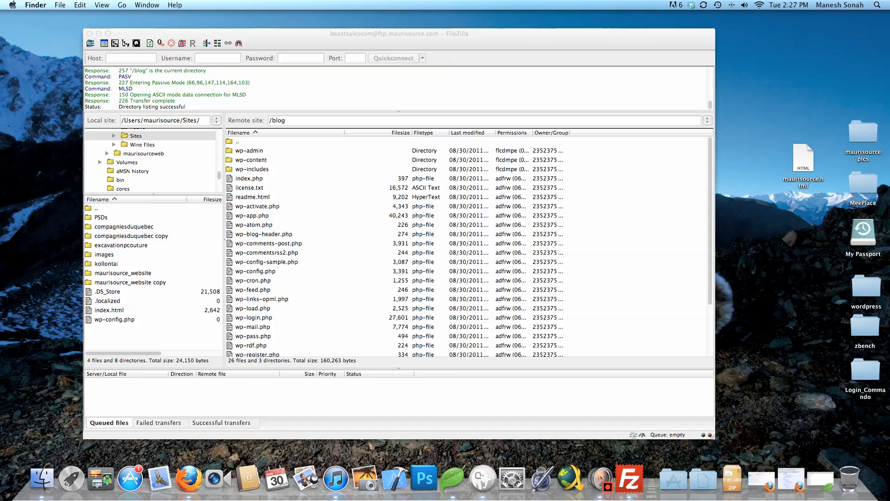
click(251, 160)
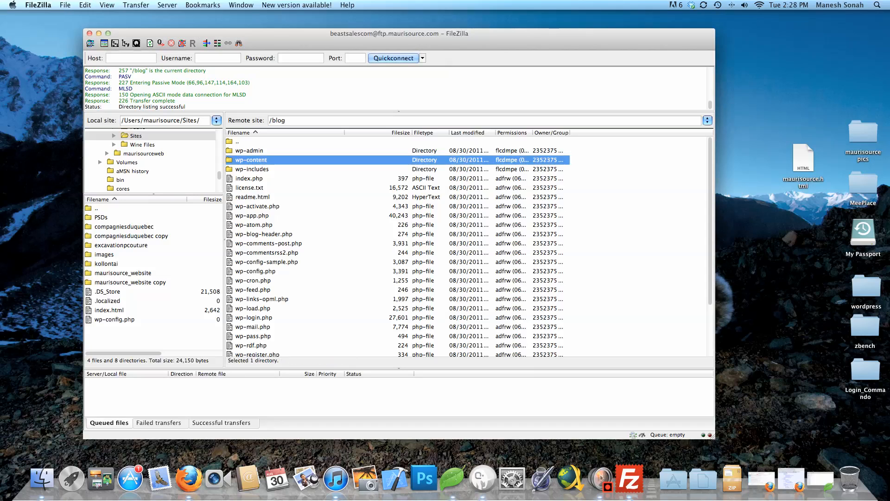
Open /blog/wp-content/themes on the server, then return to the WordPress dashboard
double_click(250, 160)
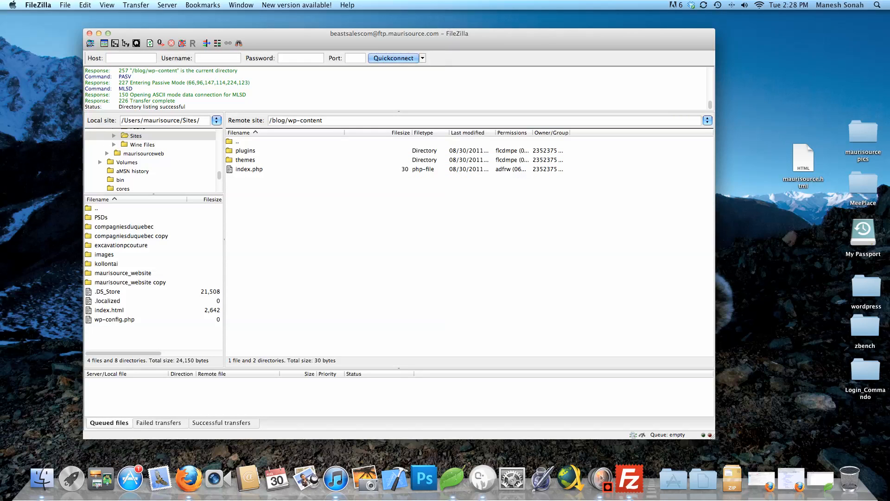
double_click(246, 160)
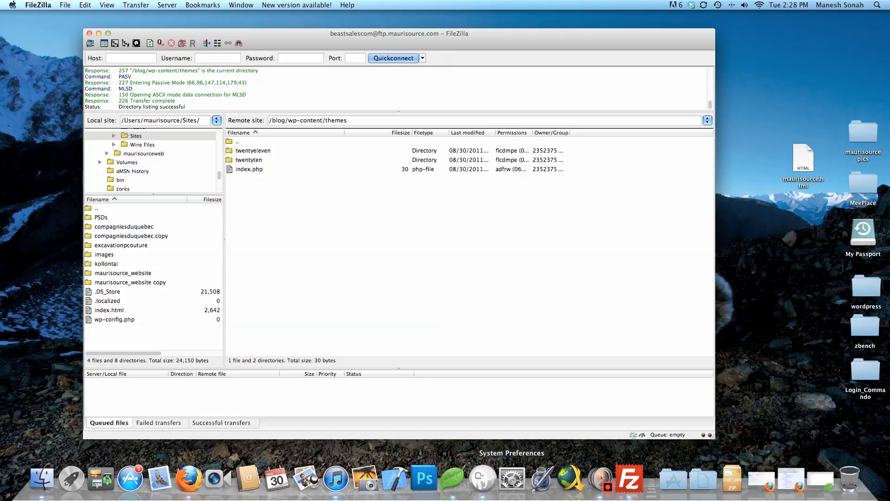
click(187, 478)
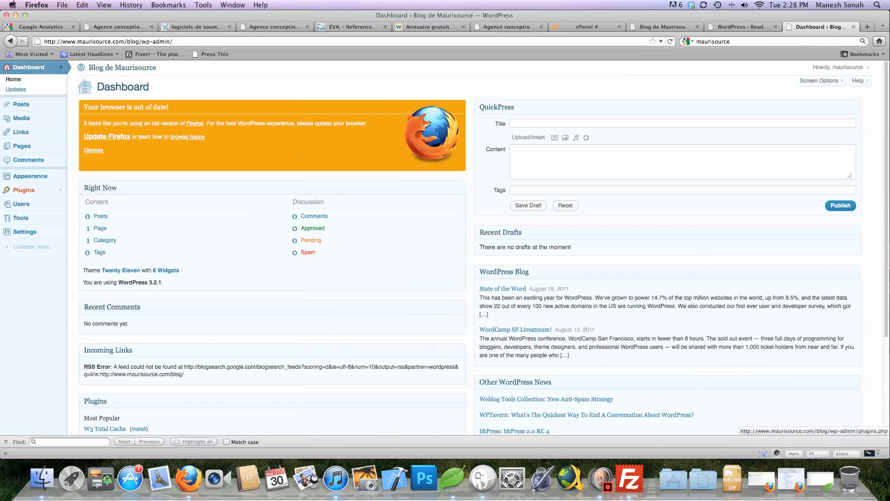
View the Plugins page listing Akismet and Hello Dolly, then return to FileZilla
click(23, 189)
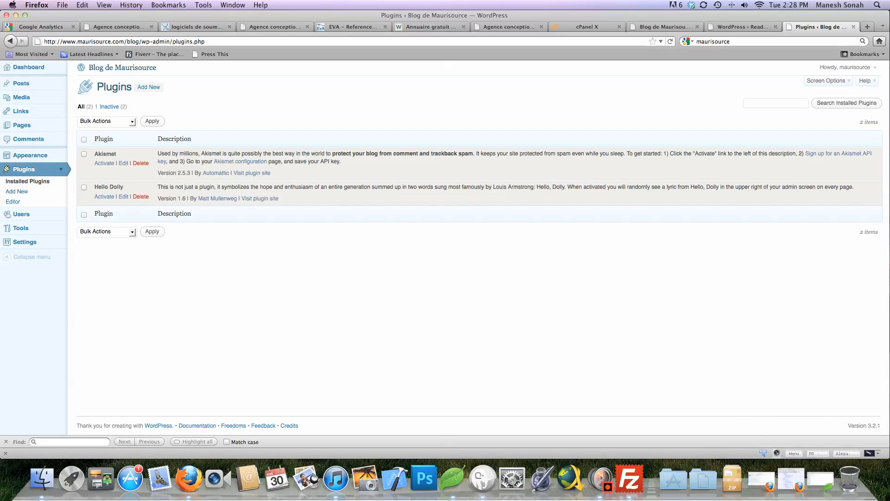
click(629, 478)
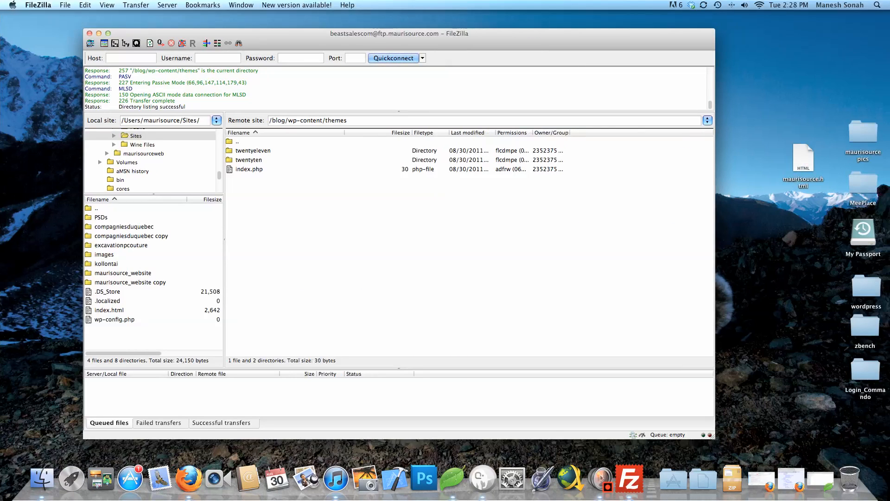
Check the server's wp-content/plugins folder (akismet, hello.php), then go back into the themes folder
double_click(237, 141)
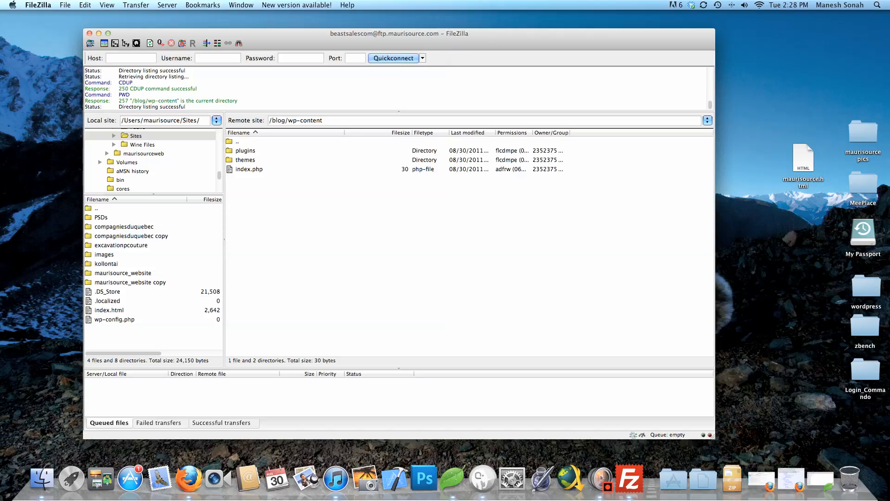
double_click(245, 150)
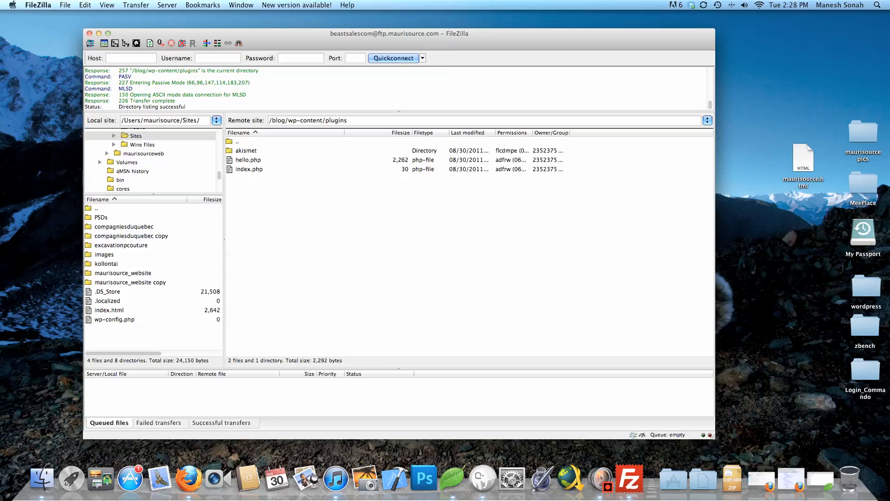
double_click(237, 142)
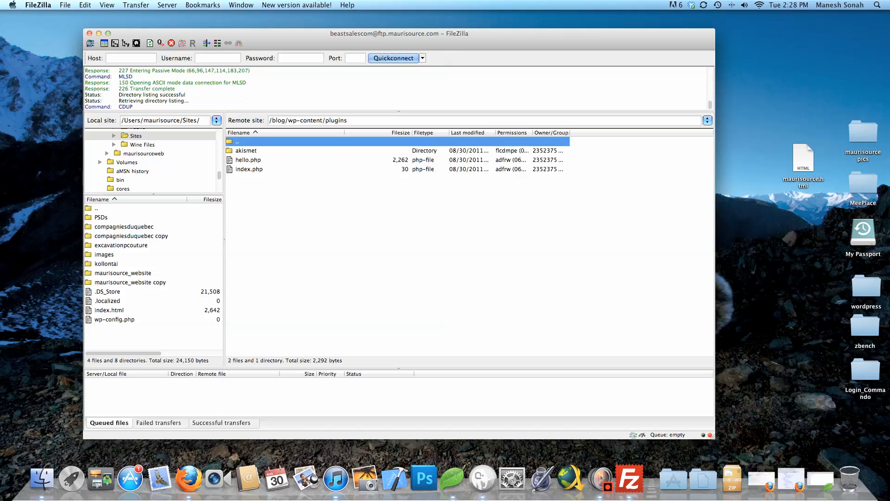
double_click(248, 160)
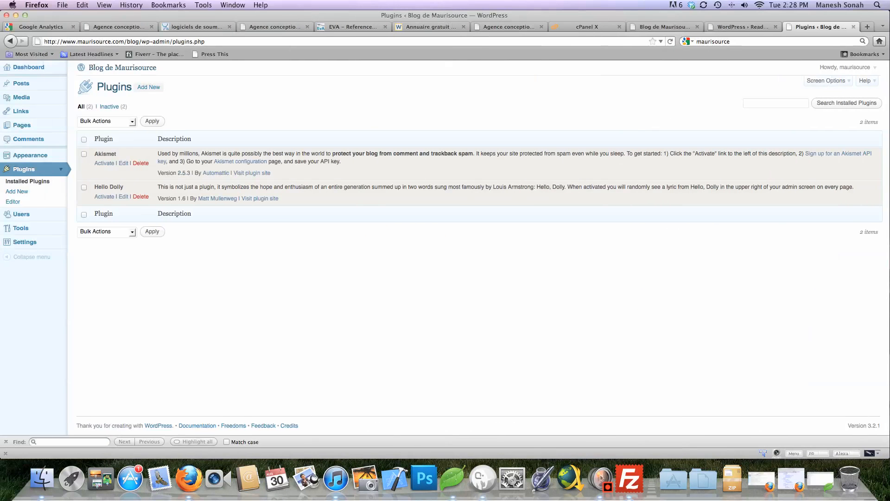
Review the installed themes list showing Twenty Eleven active and Twenty Ten, then switch to FileZilla
click(31, 155)
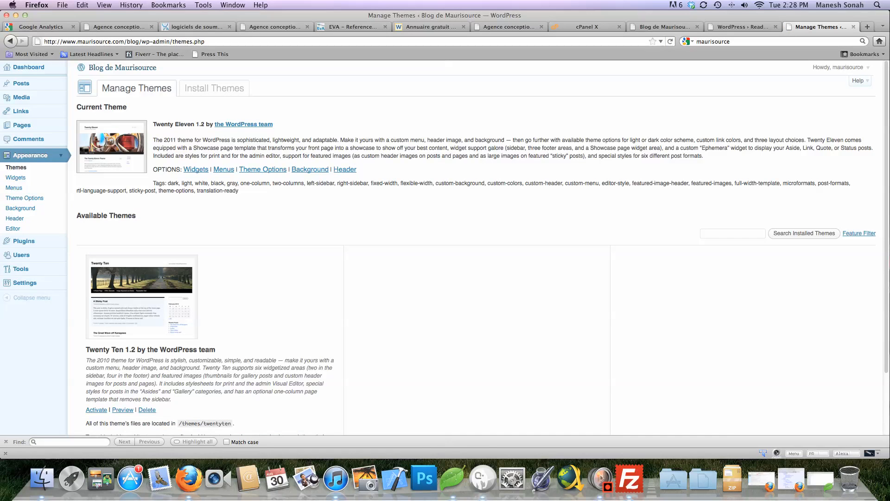
scroll(445, 245, down, 1)
scroll(445, 245, down, 3)
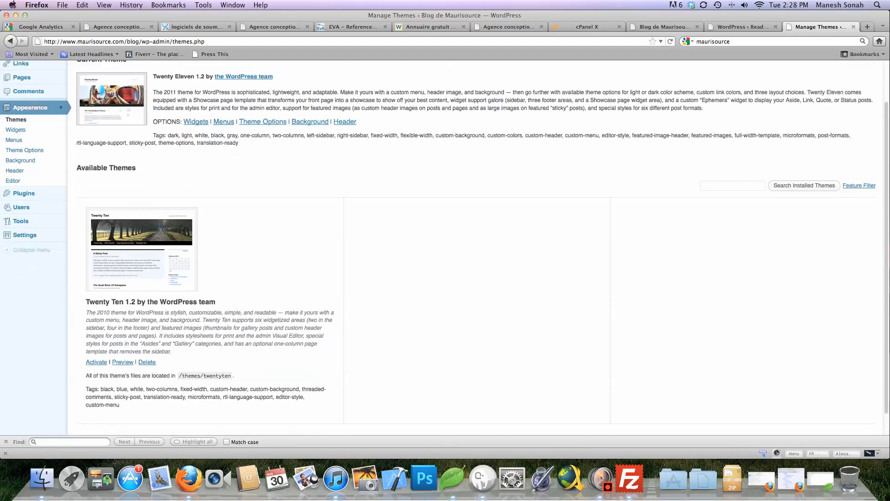
scroll(445, 245, up, 4)
scroll(445, 246, up, 1)
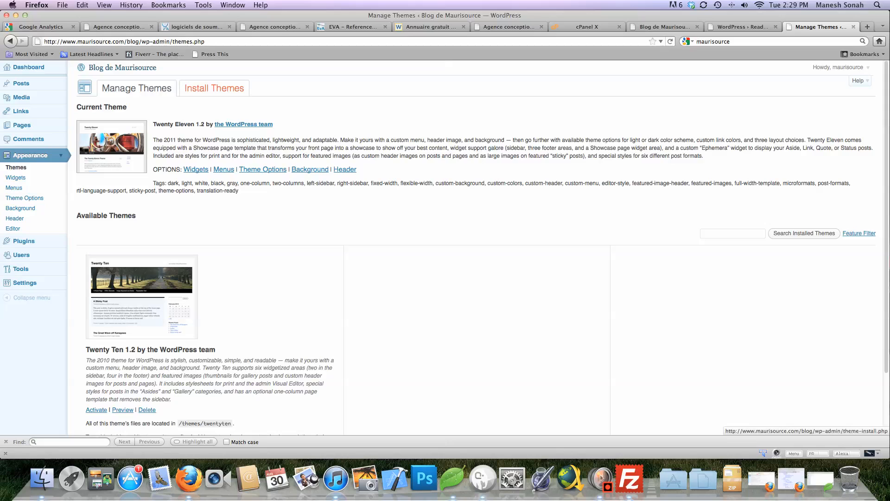
click(213, 88)
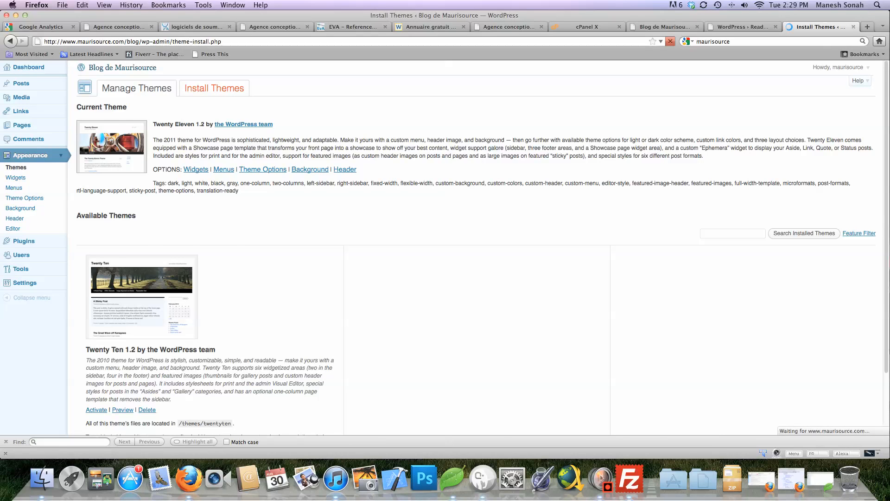
click(136, 88)
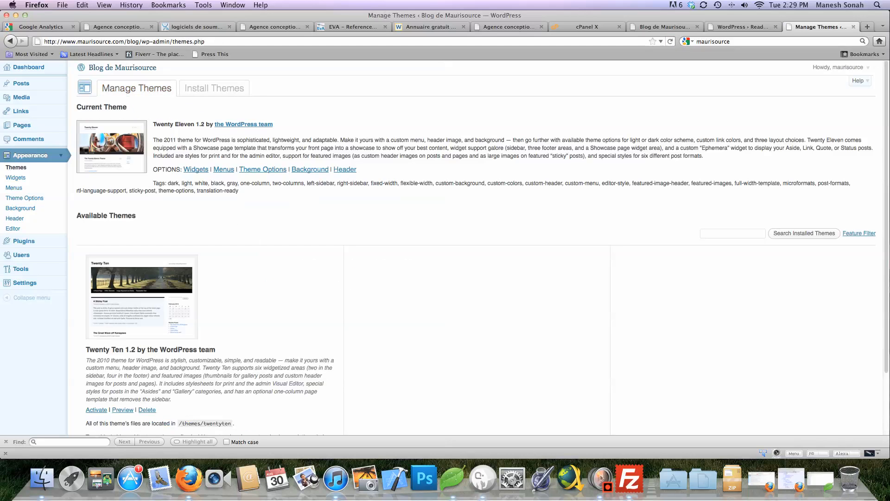
scroll(478, 246, down, 3)
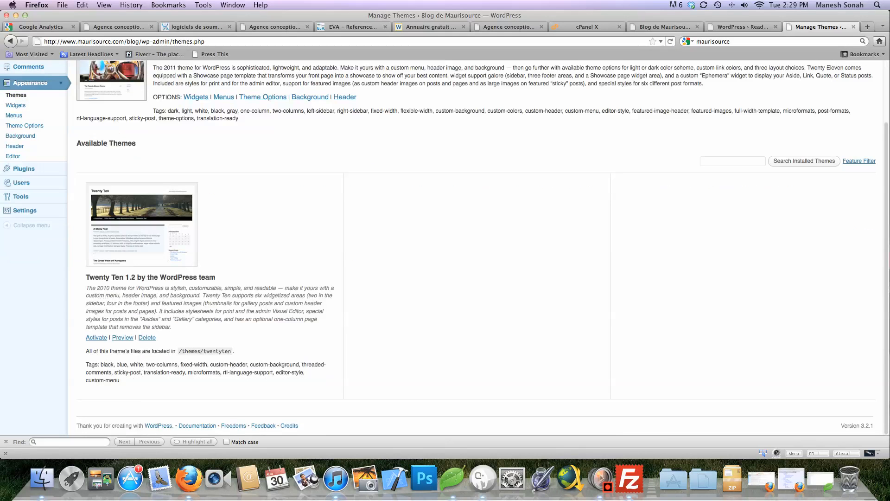
key(ctrl+Right)
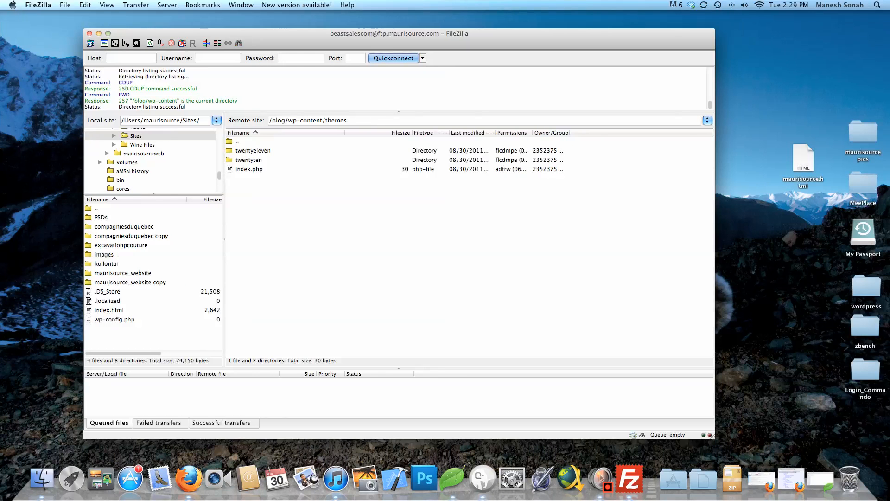
Upload the zbench folder into /blog/wp-content/themes on the server, then return to Firefox
drag(865, 325, 346, 241)
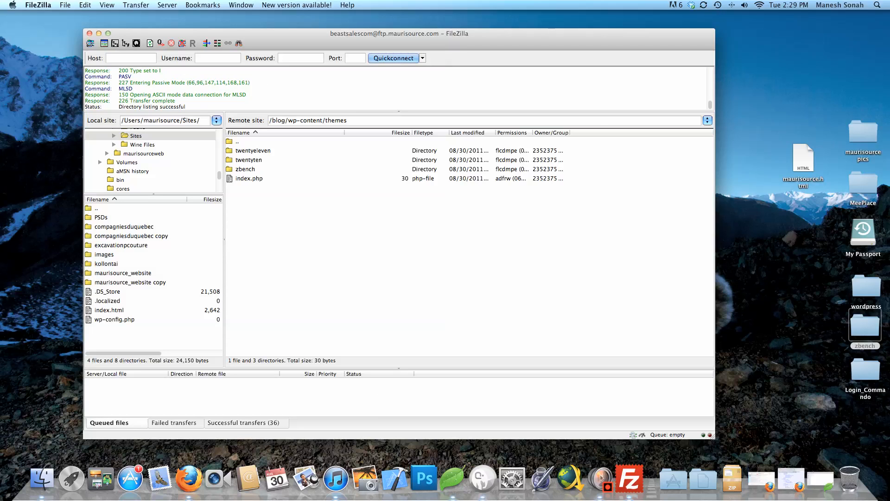
key(ctrl+Left)
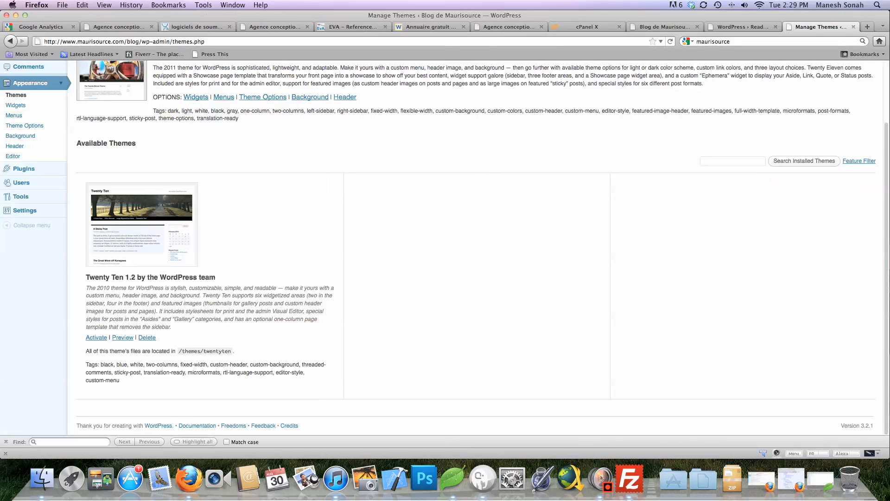
Reload Manage Themes and activate the zBench theme
scroll(478, 245, up, 3)
key(super+r)
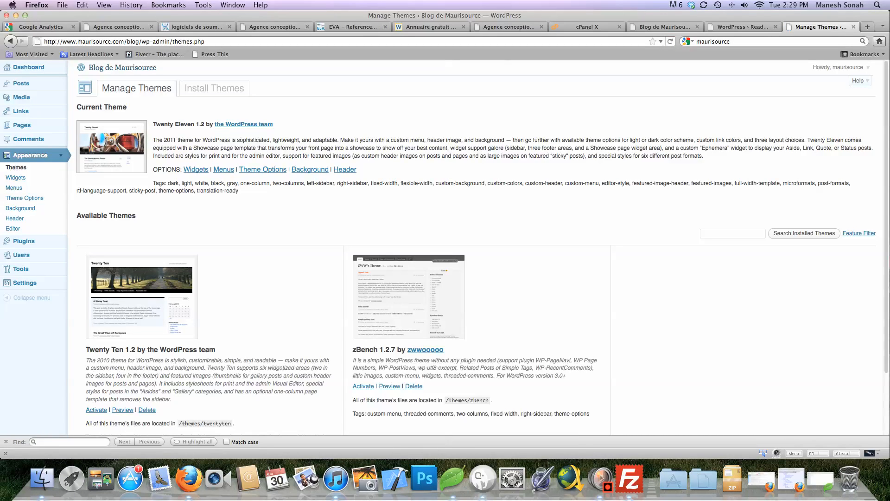
scroll(477, 246, down, 3)
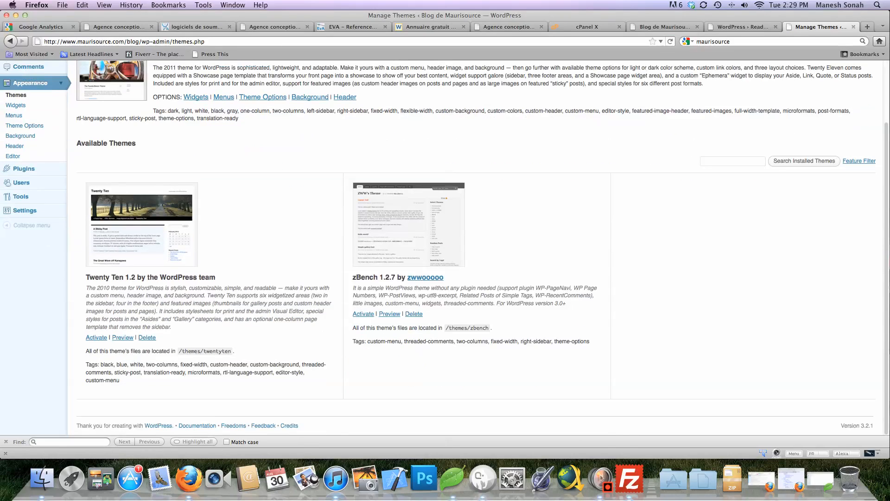
scroll(362, 314, up, 1)
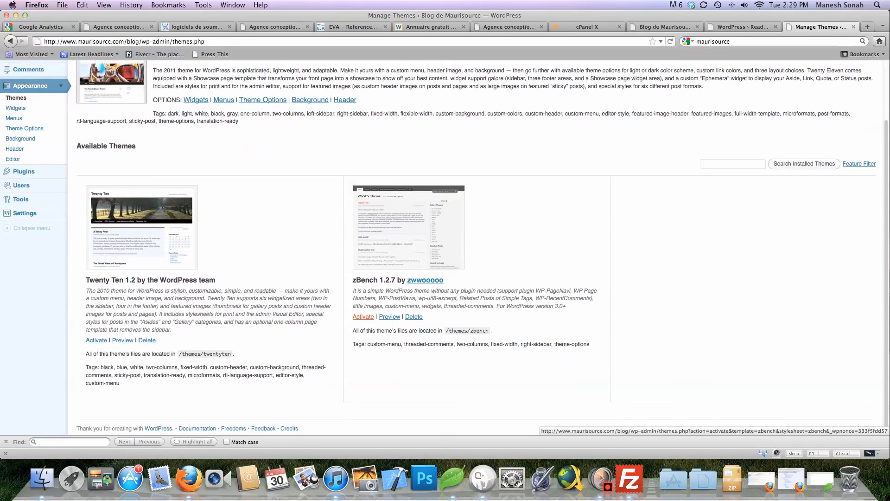
click(363, 316)
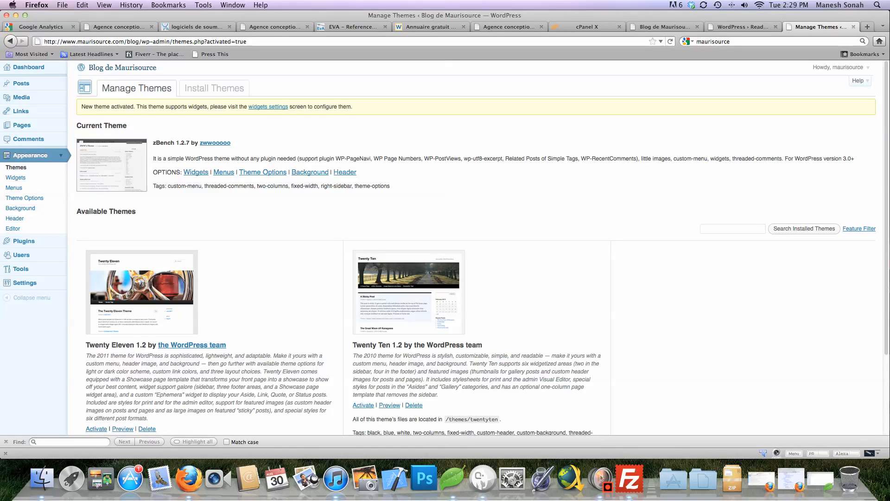
Open Your Profile from the Howdy menu, then open a new blank tab
scroll(445, 247, down, 2)
scroll(445, 247, up, 2)
click(828, 79)
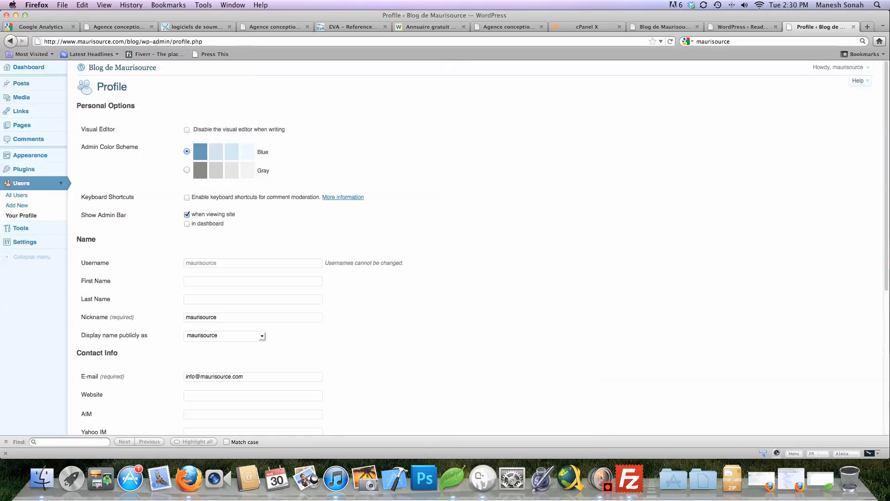
key(super+t)
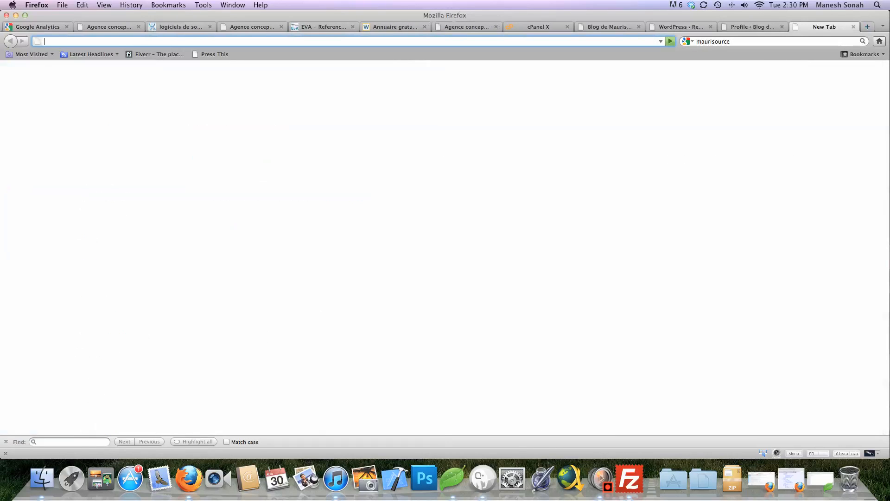
Load maurisource.com/blog/ and view its Sample Page and Home in the zBench style
text(maurisource)
key(Down)
key(Return)
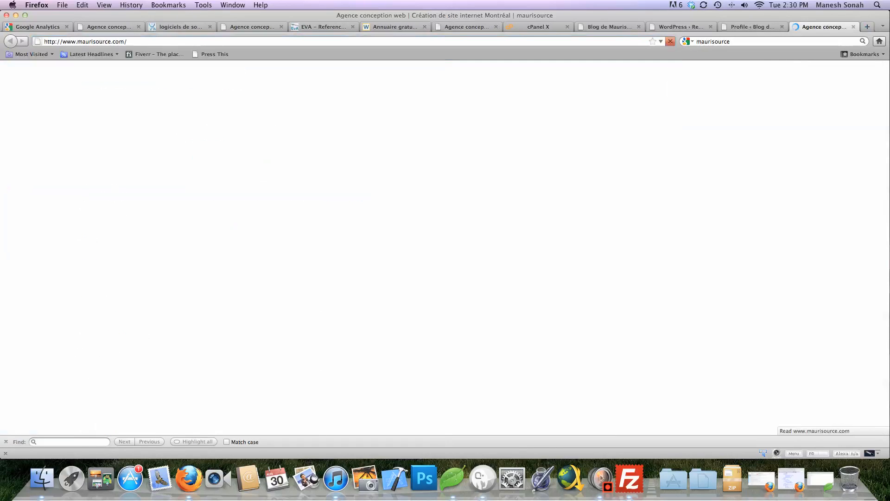
key(super+l)
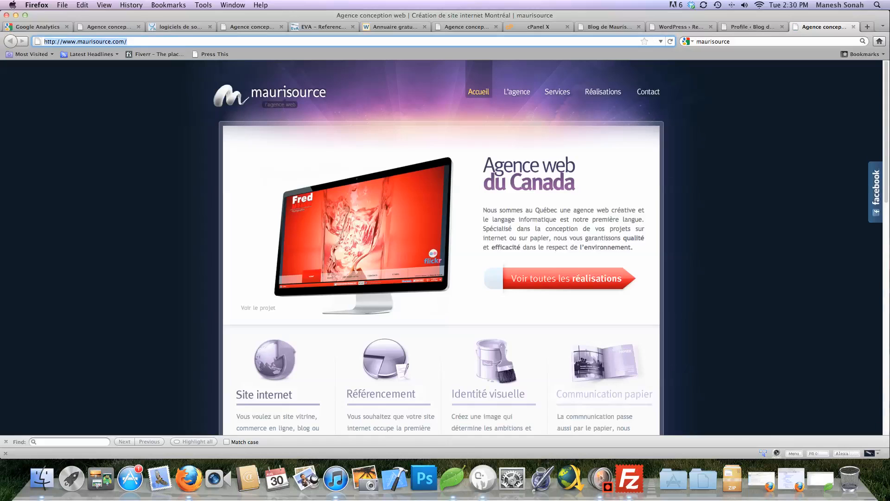
key(Right)
text(blog/)
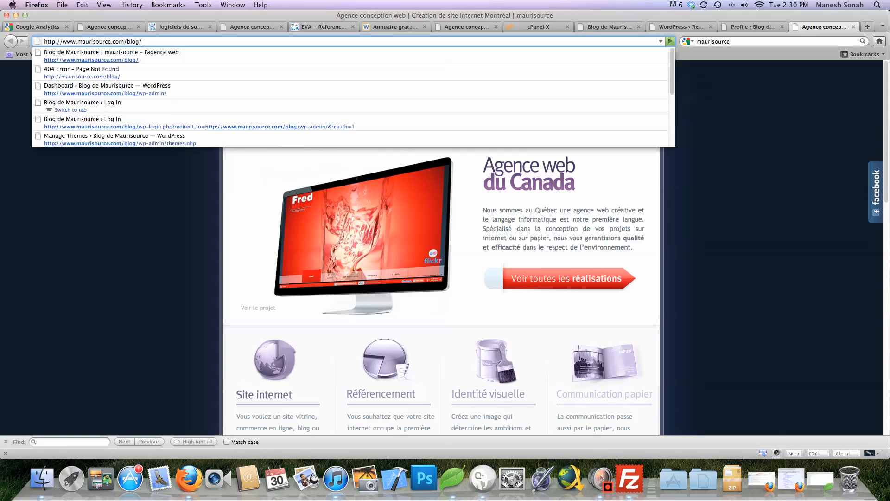
key(Return)
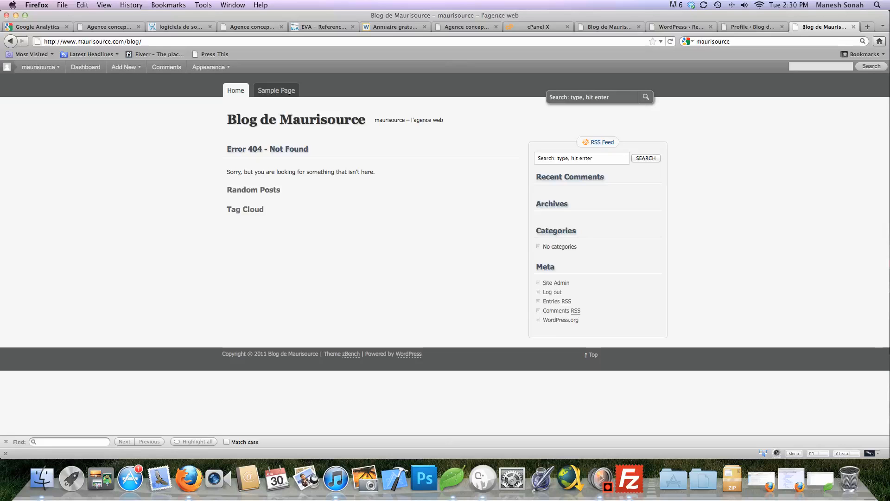
click(276, 90)
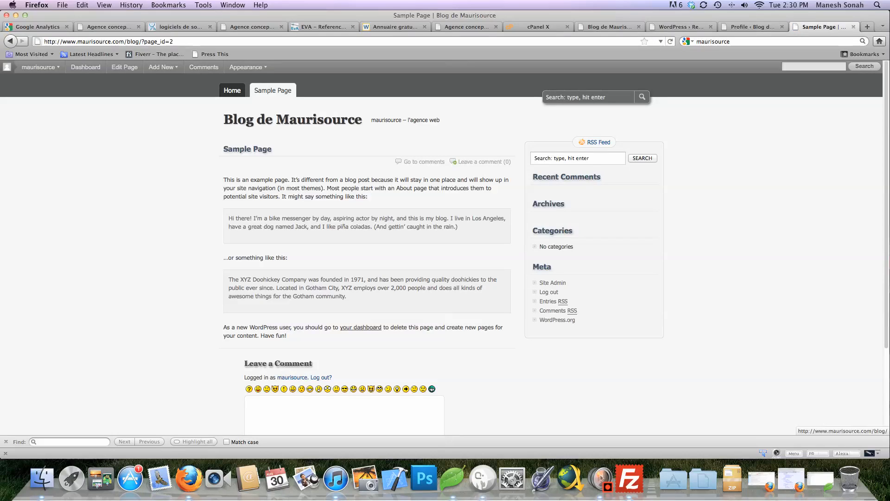
click(232, 90)
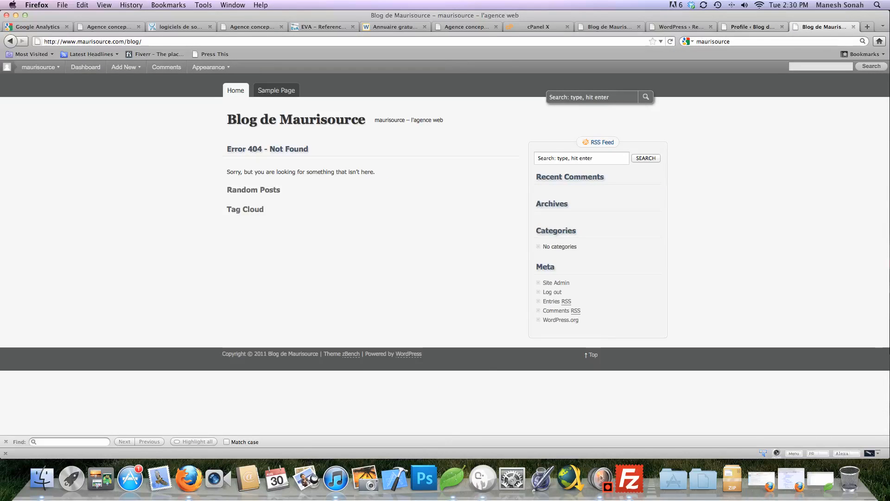
Open WordPress's installed Plugins list, then bring FileZilla forward
click(746, 27)
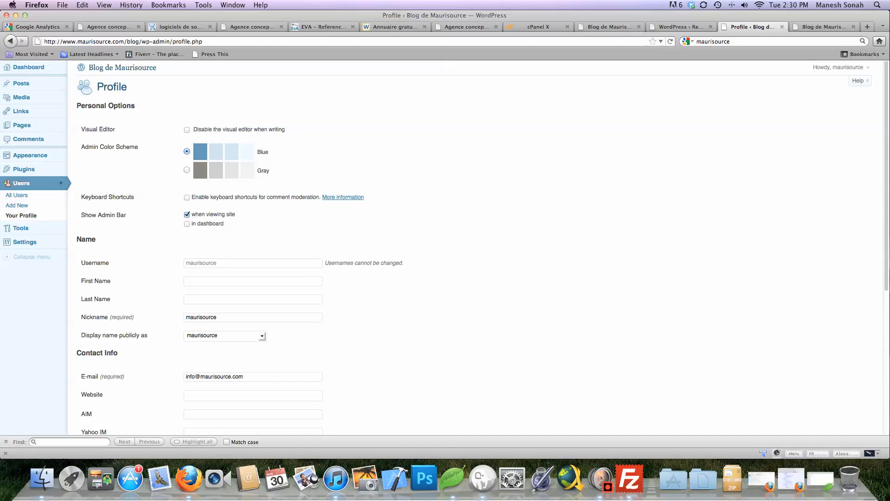
click(25, 169)
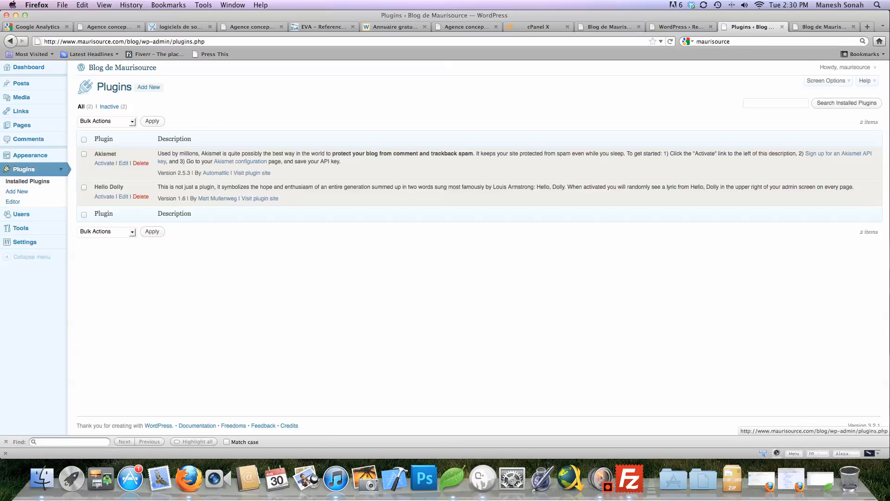
click(629, 479)
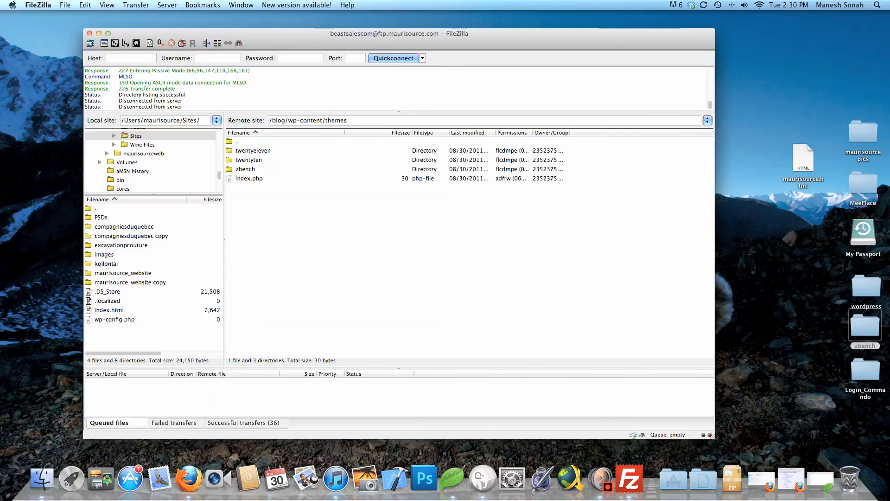
Navigate the remote pane up to /blog, then into wp-content/plugins (akismet, hello.php, index.php)
double_click(237, 141)
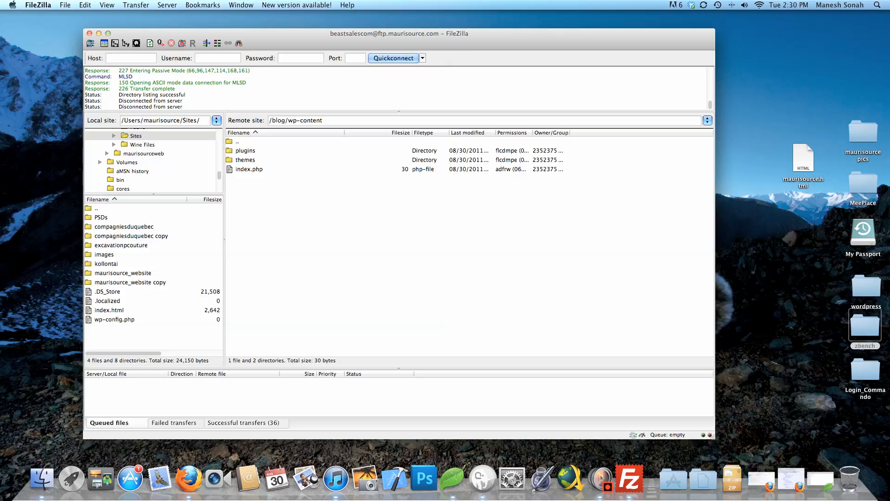
double_click(237, 141)
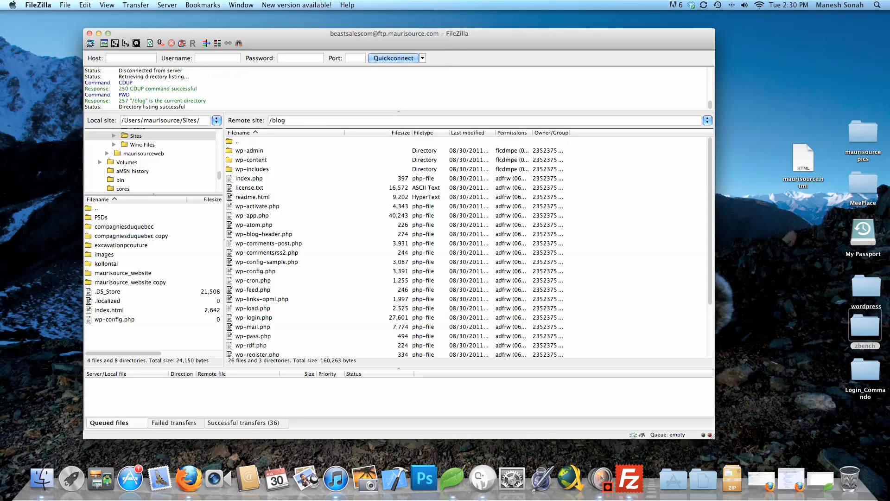
scroll(466, 246, down, 7)
scroll(466, 245, up, 7)
double_click(250, 160)
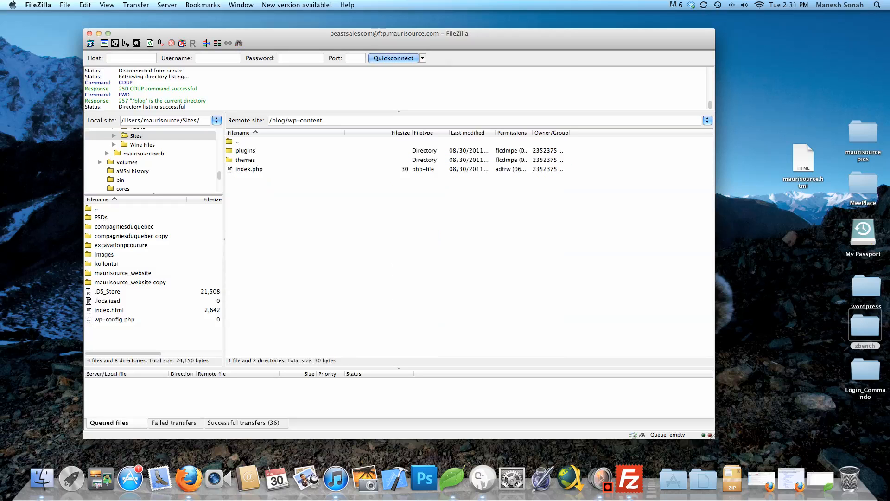
double_click(246, 151)
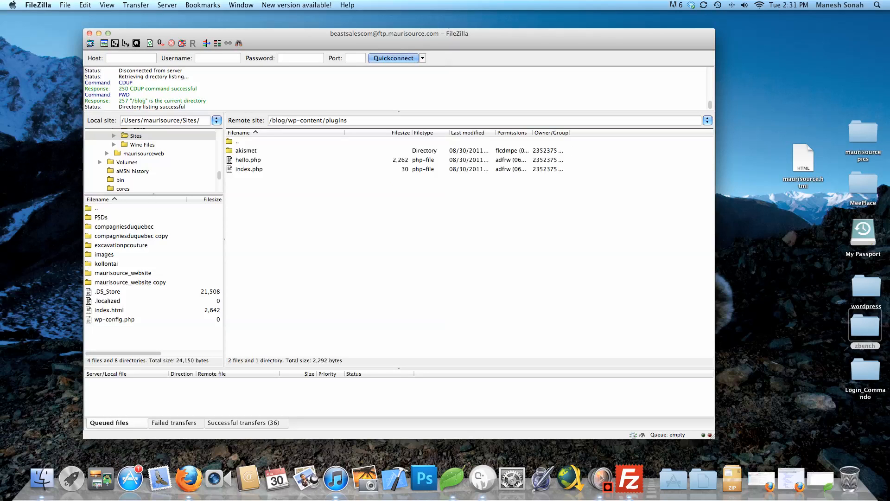
click(865, 327)
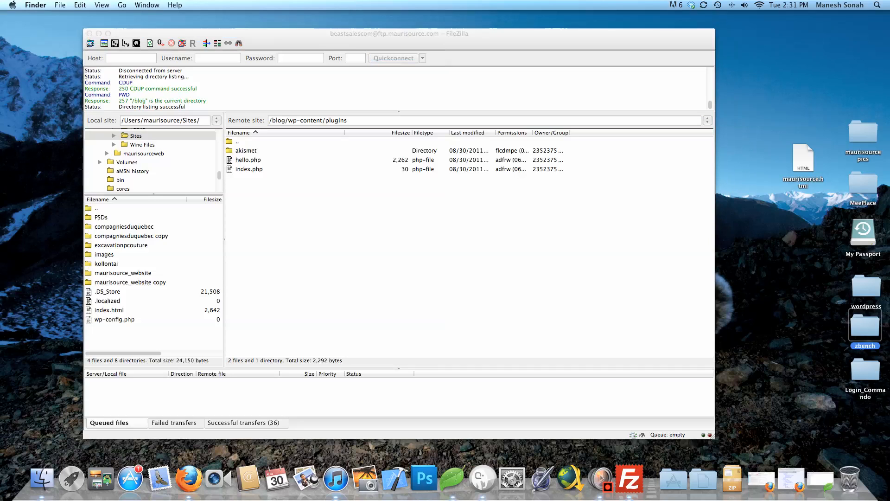
Upload the Login_Commando folder into the remote plugins folder and open Site Manager
click(802, 327)
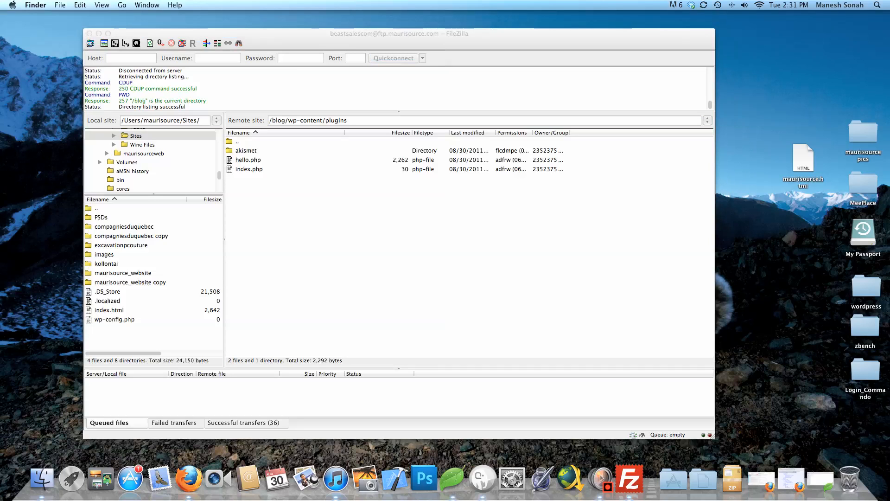
drag(865, 370, 308, 244)
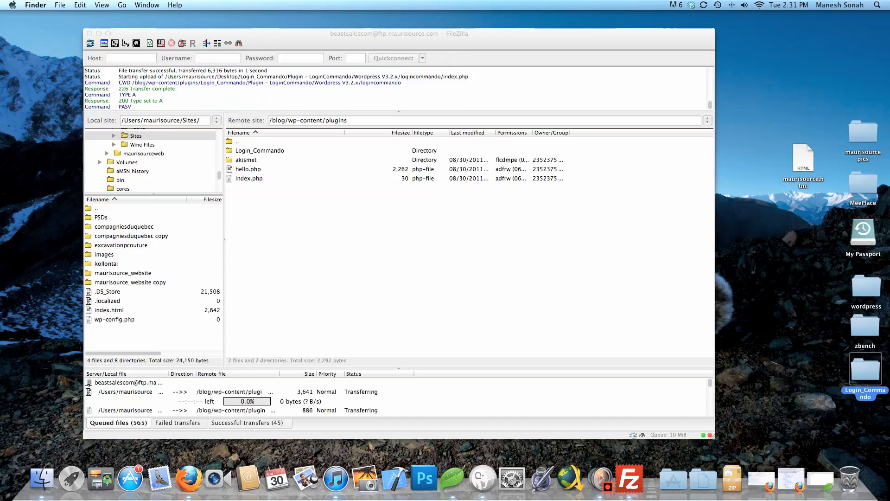
key(super+Tab)
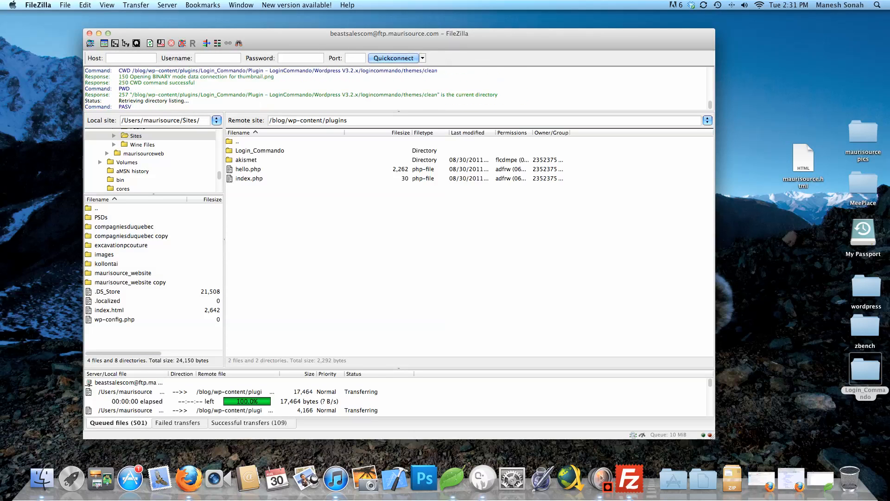
click(90, 43)
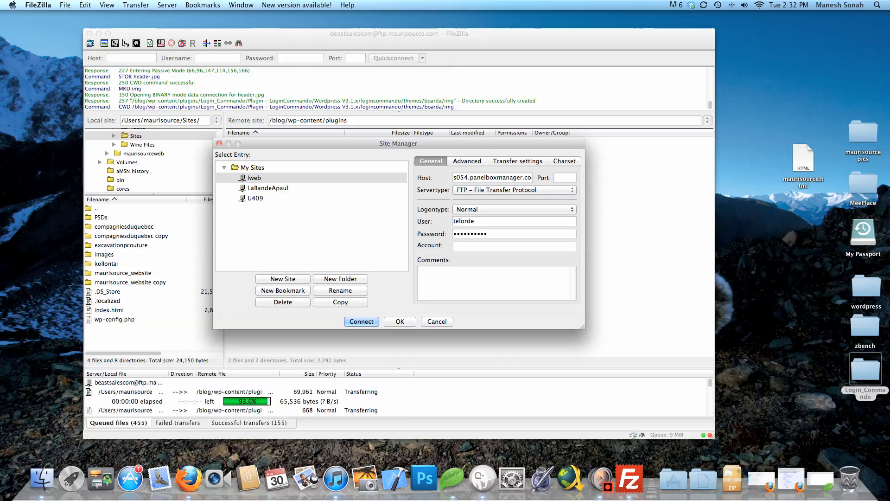
Look through the saved sites, including LaBandeApaul, and cancel Site Manager without connecting
click(400, 322)
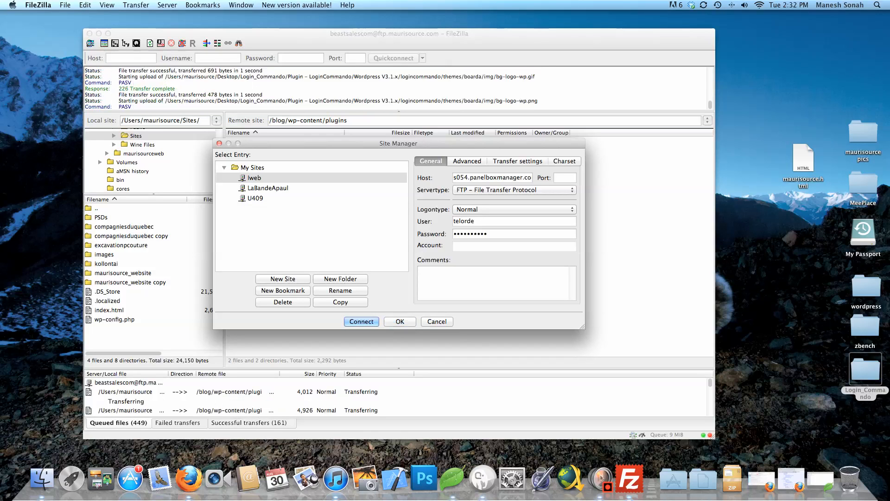
click(268, 188)
click(255, 198)
click(254, 177)
click(268, 188)
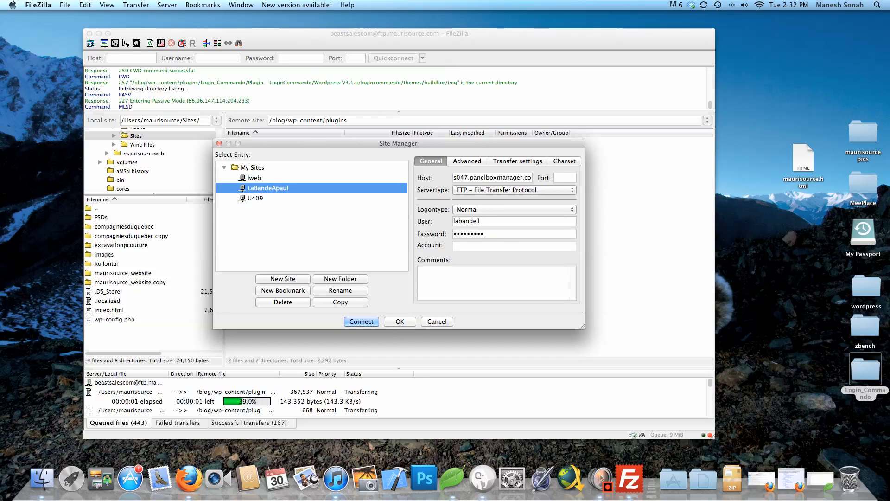
click(255, 198)
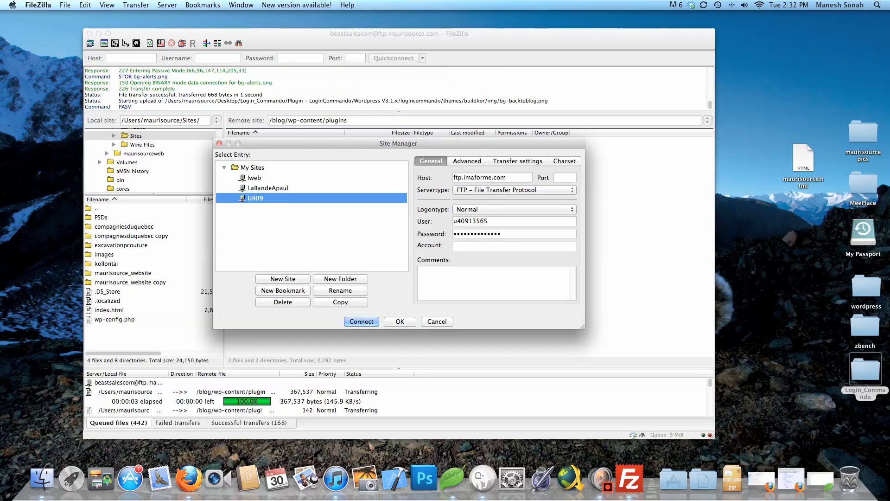
click(437, 321)
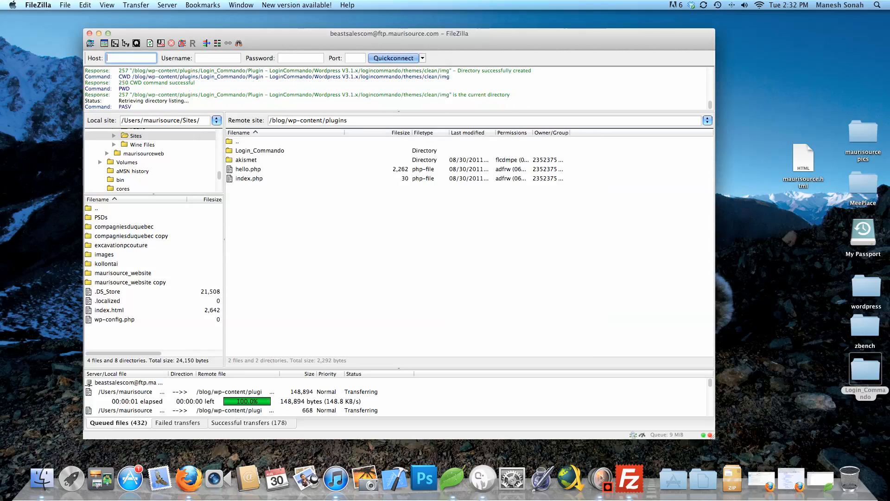
Check the Quickconnect history list twice without choosing any connection
click(423, 58)
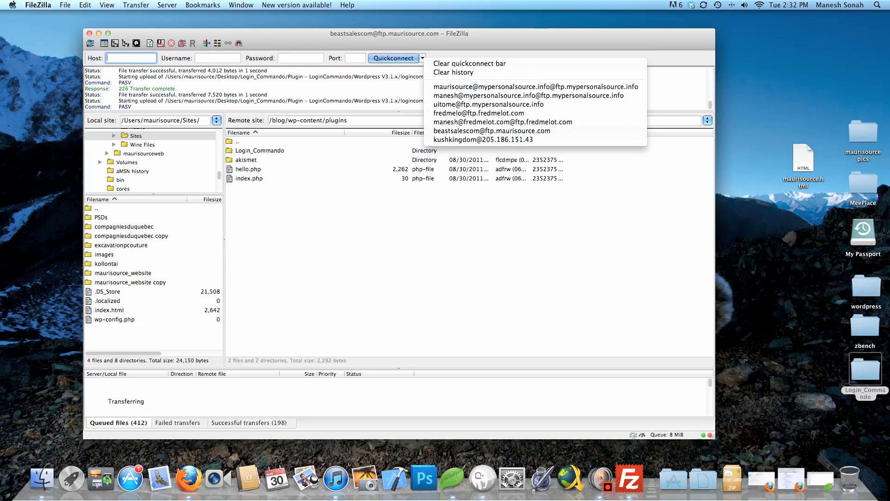
key(Escape)
click(423, 59)
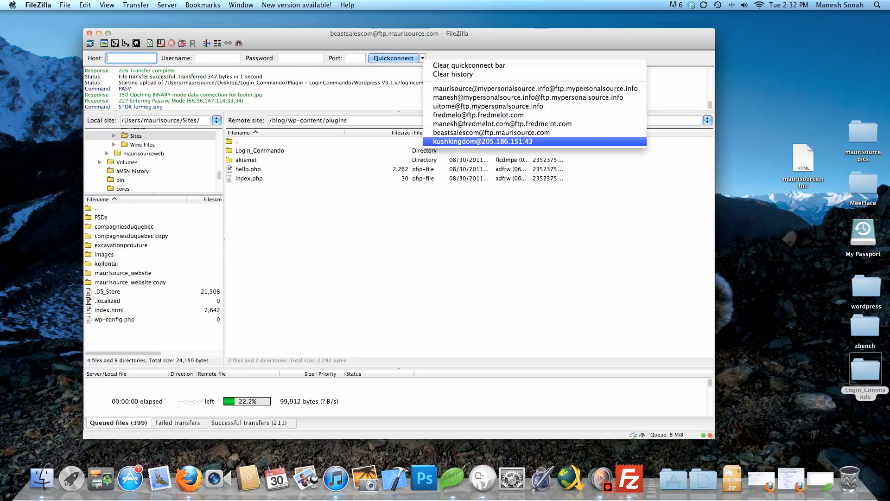
key(Escape)
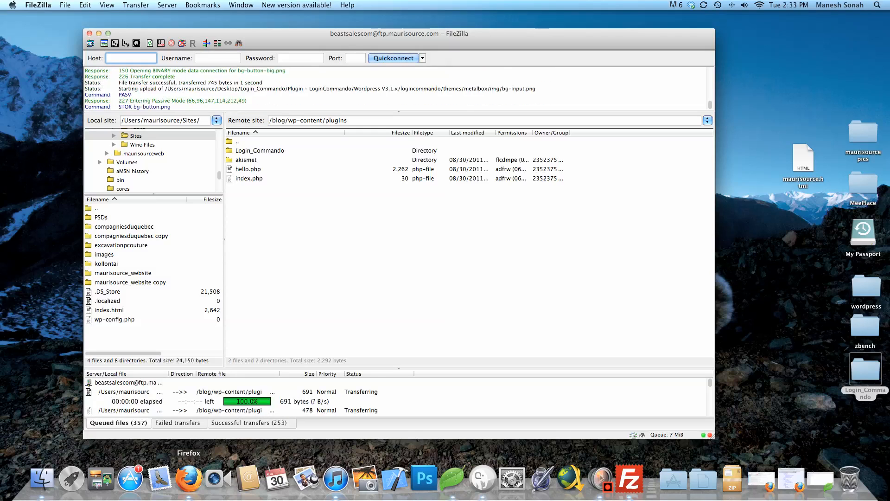
In Firefox's cPanel X tab, go to HOME and open MySQL Databases under Databases
right_click(188, 477)
click(188, 477)
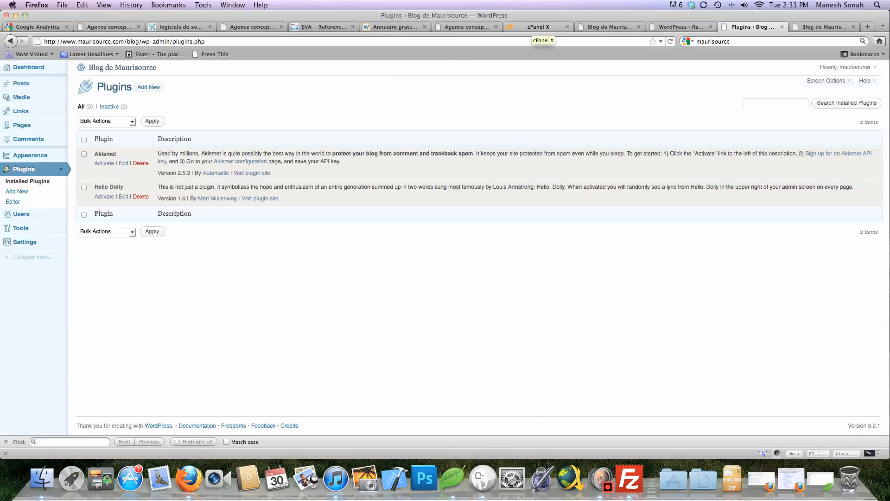
click(531, 26)
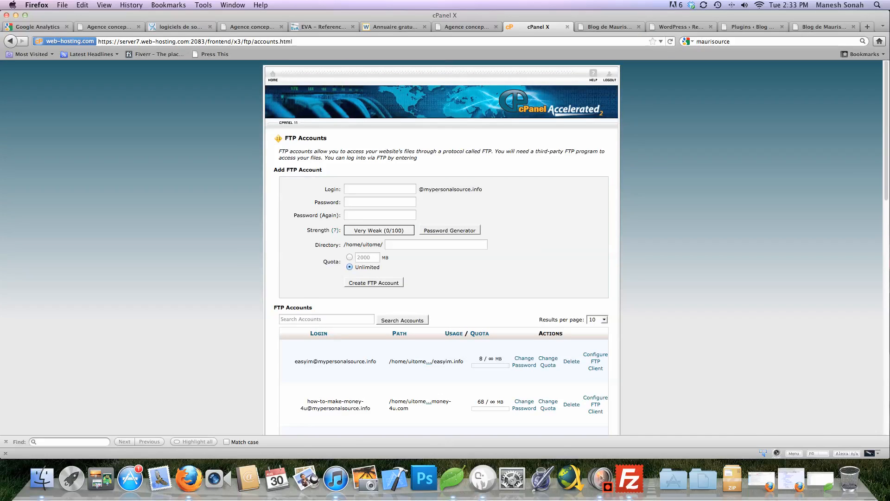
click(272, 74)
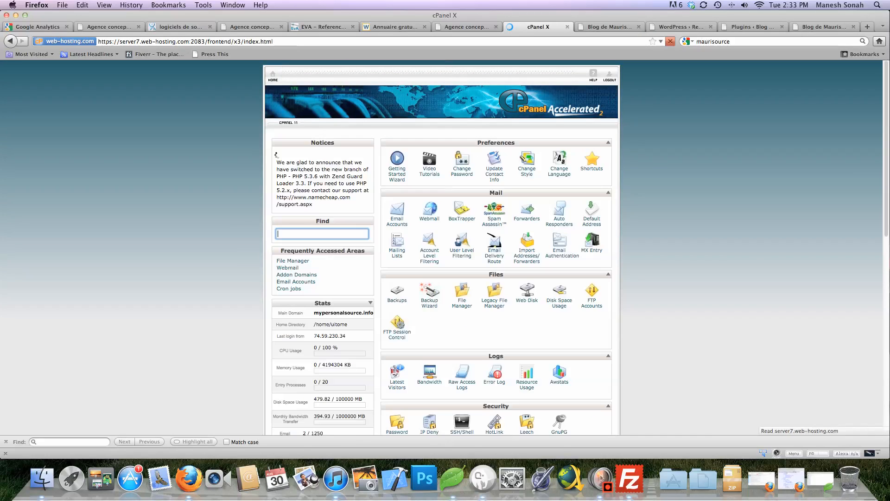
scroll(445, 246, down, 2)
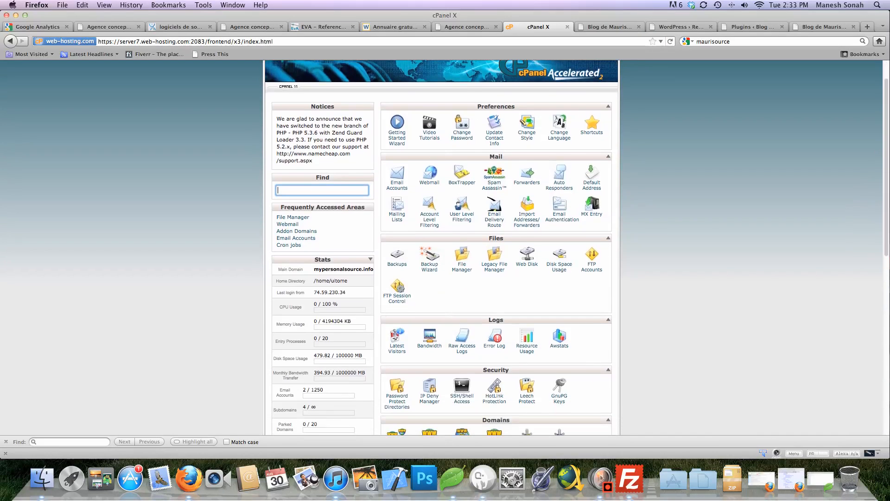
scroll(445, 246, down, 9)
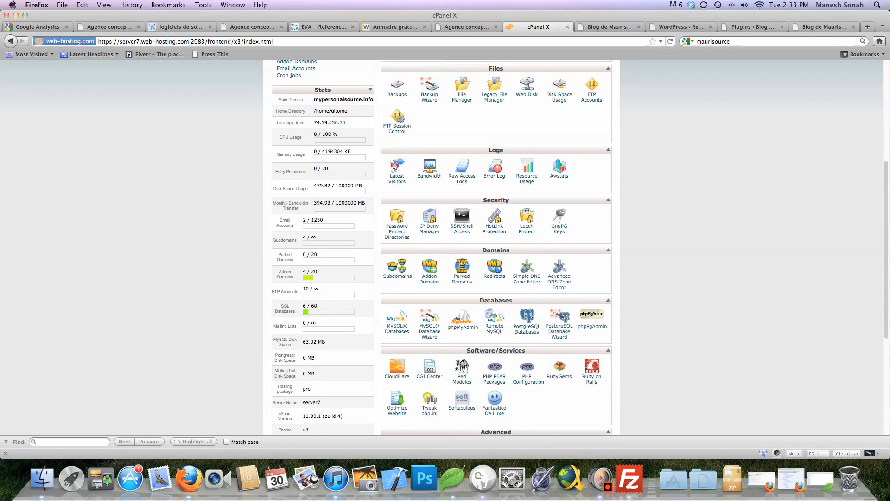
scroll(397, 277, down, 1)
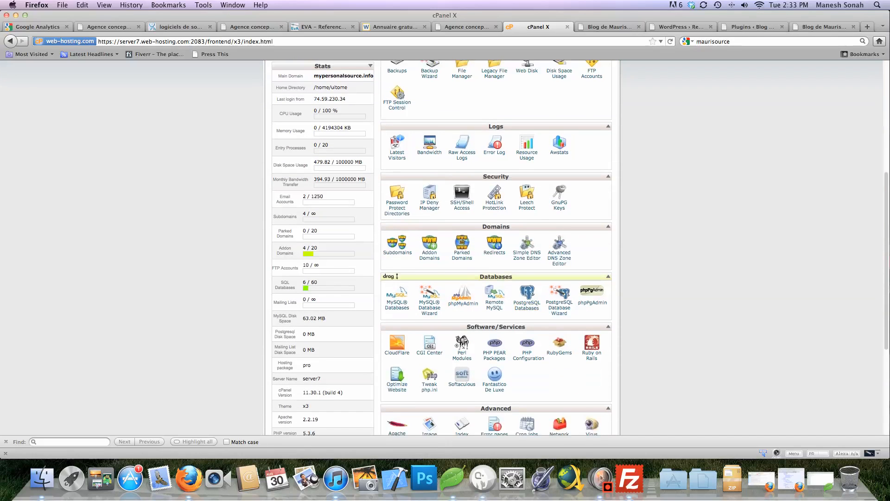
scroll(397, 277, down, 3)
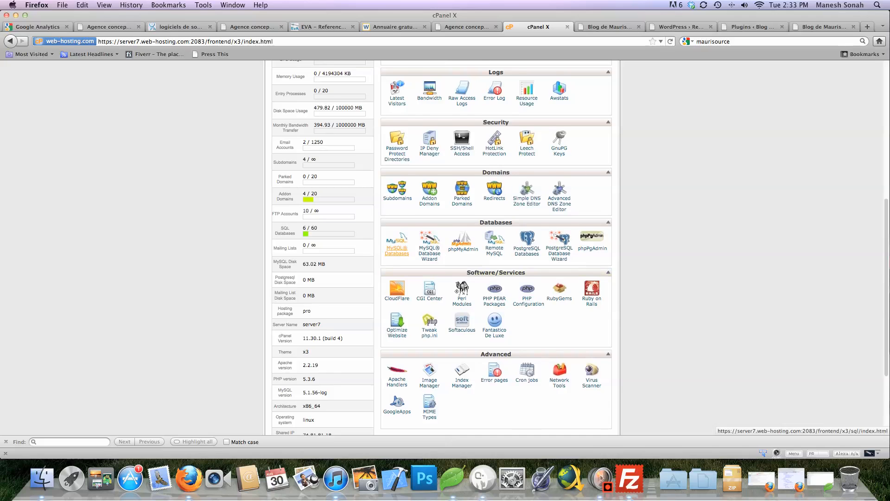
click(397, 250)
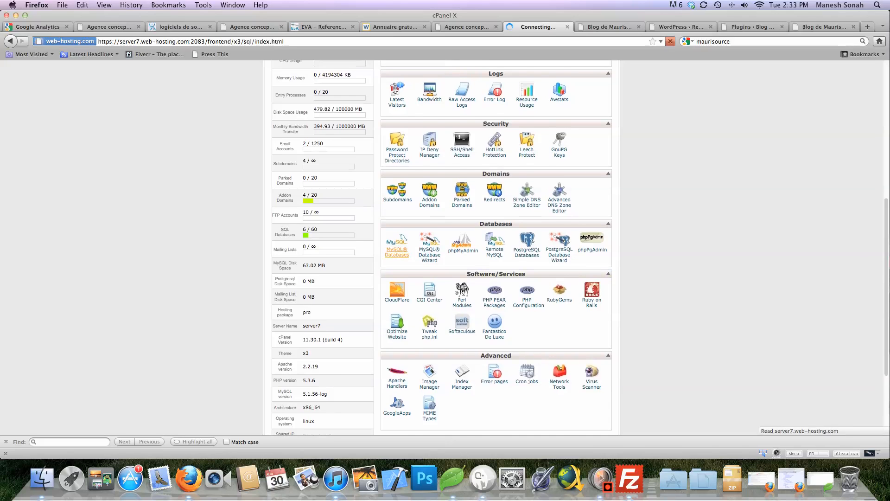
Remove the user from the maurisource database, then delete the maurisource database
scroll(441, 247, down, 2)
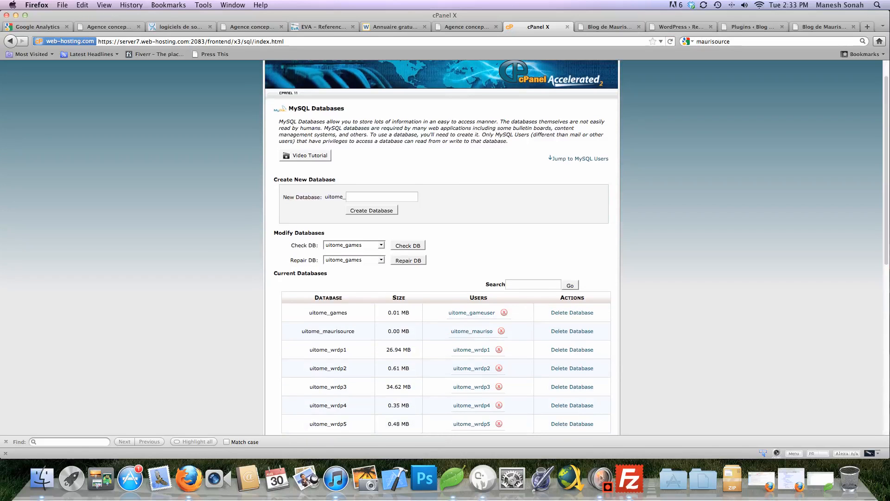
scroll(441, 247, up, 2)
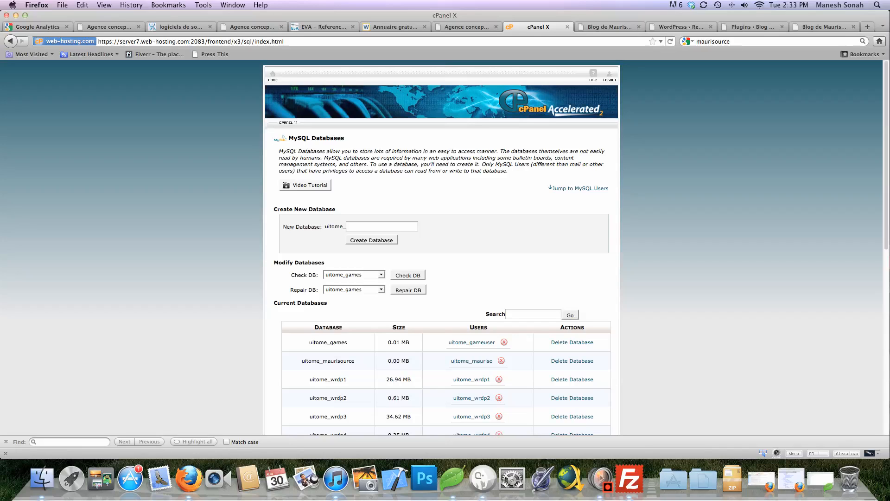
click(381, 227)
click(501, 361)
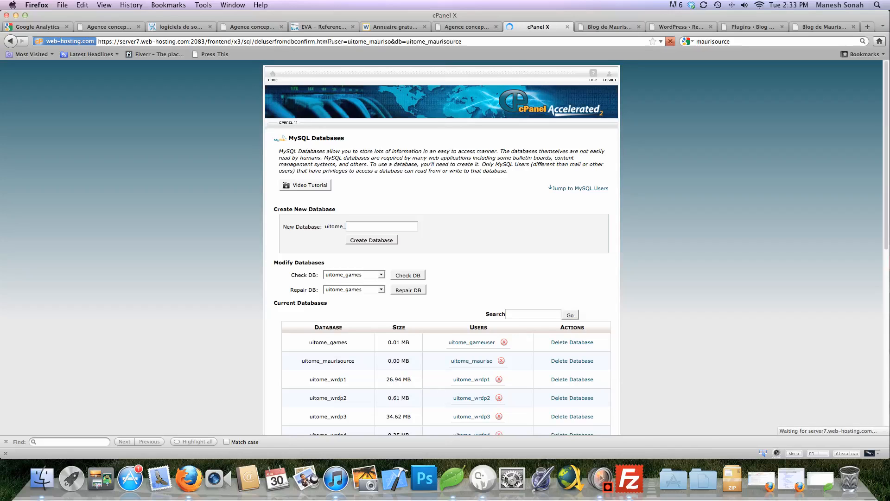
click(320, 163)
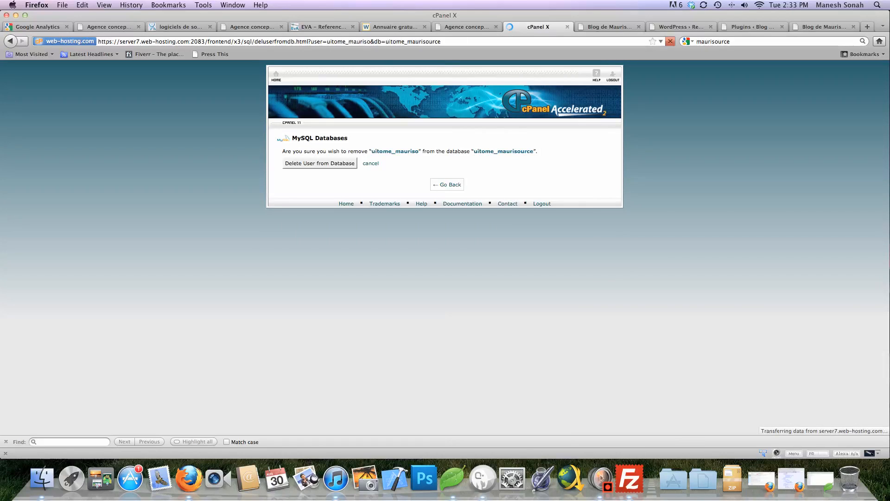
click(447, 173)
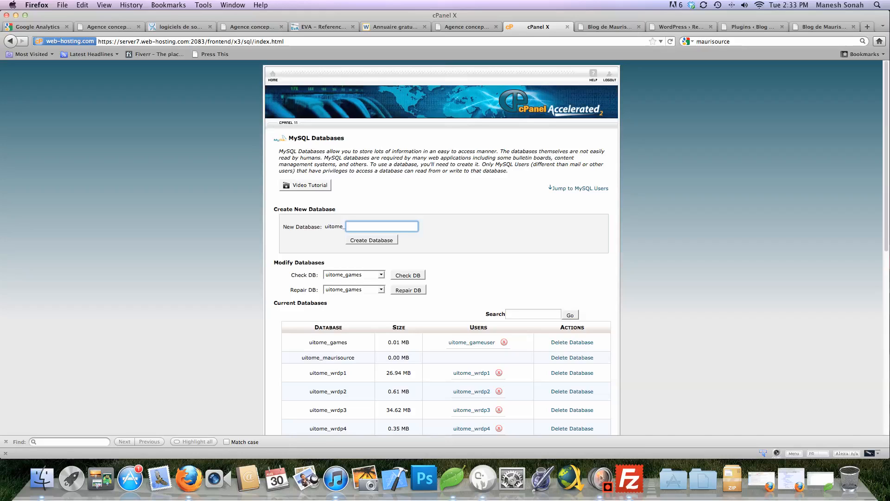
click(572, 357)
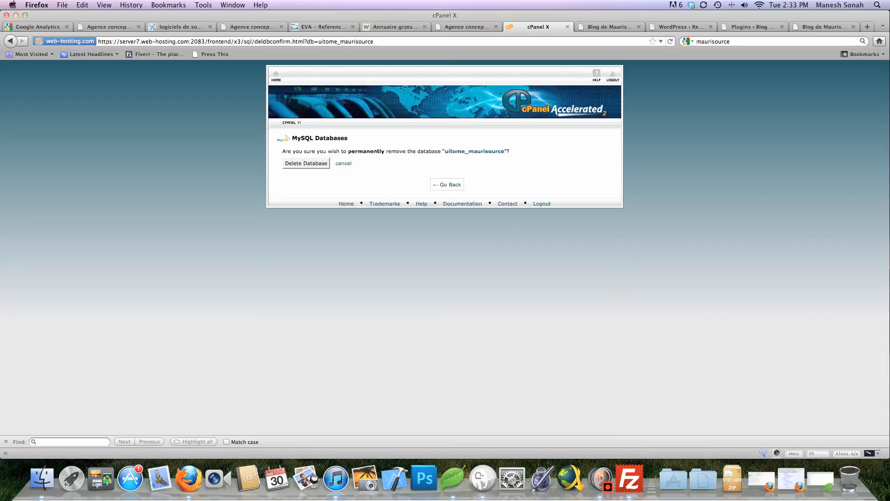
click(306, 164)
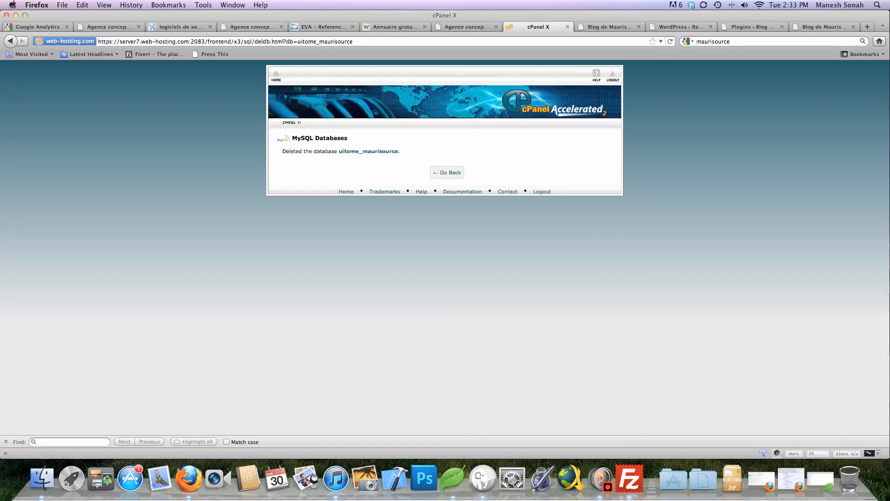
click(447, 172)
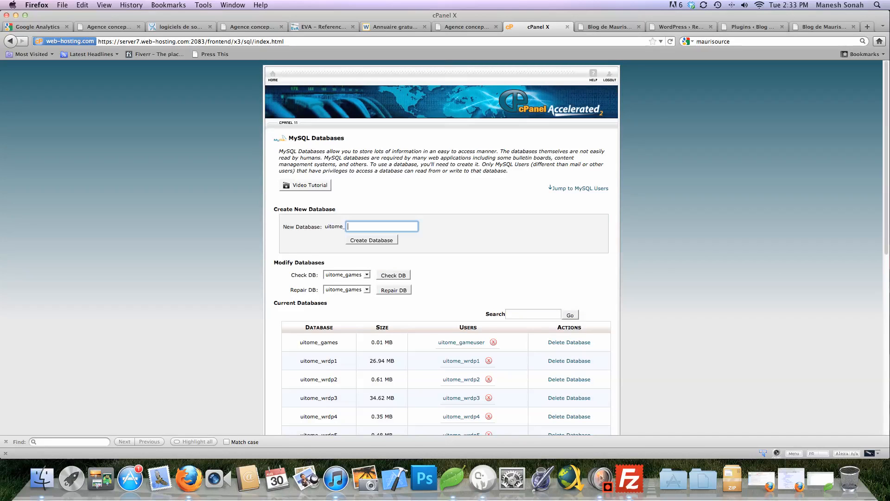
Create a new MySQL database named maurisource
text(mau)
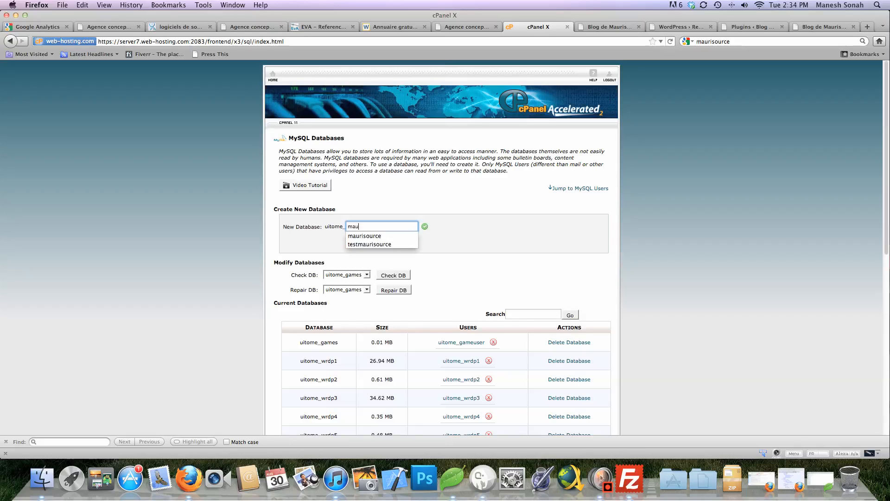
text(risource)
key(Down)
key(Return)
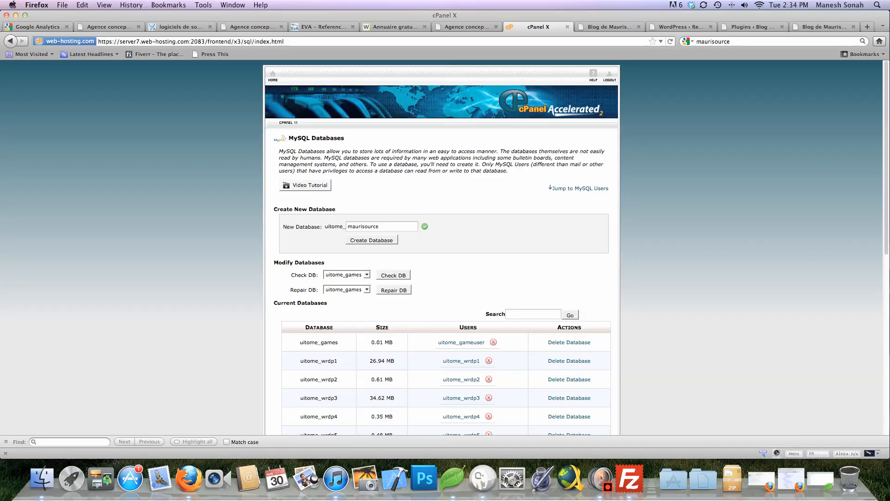
click(372, 239)
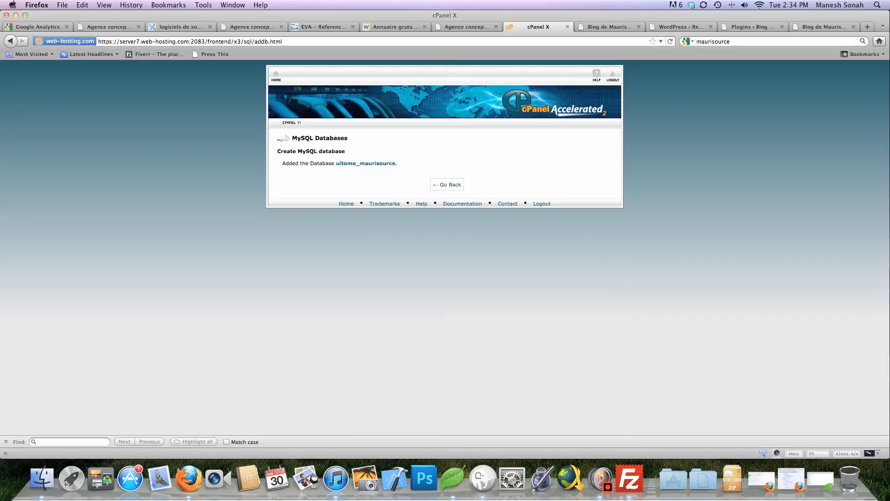
Return to the MySQL Databases list and select the maurisource database name
click(447, 185)
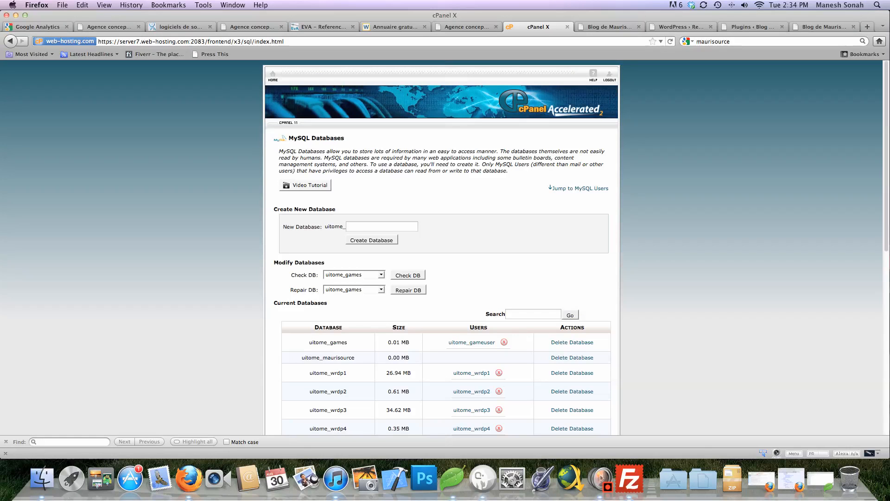
scroll(441, 248, down, 3)
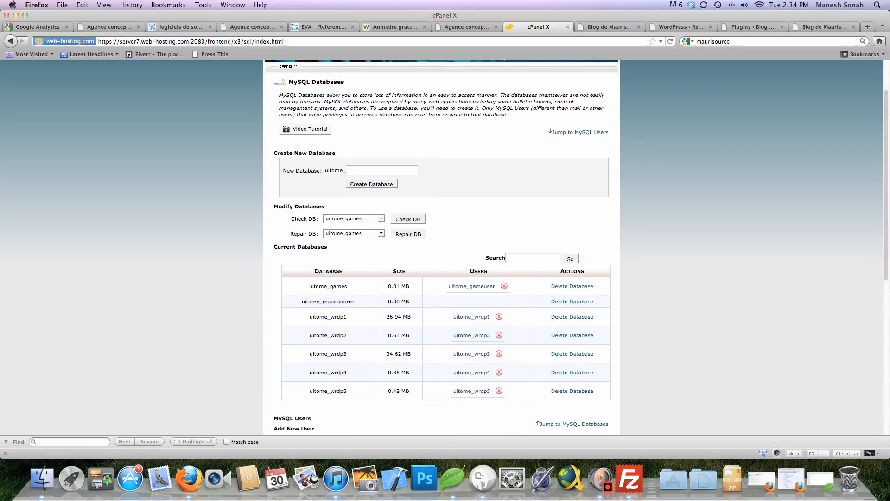
scroll(445, 248, down, 2)
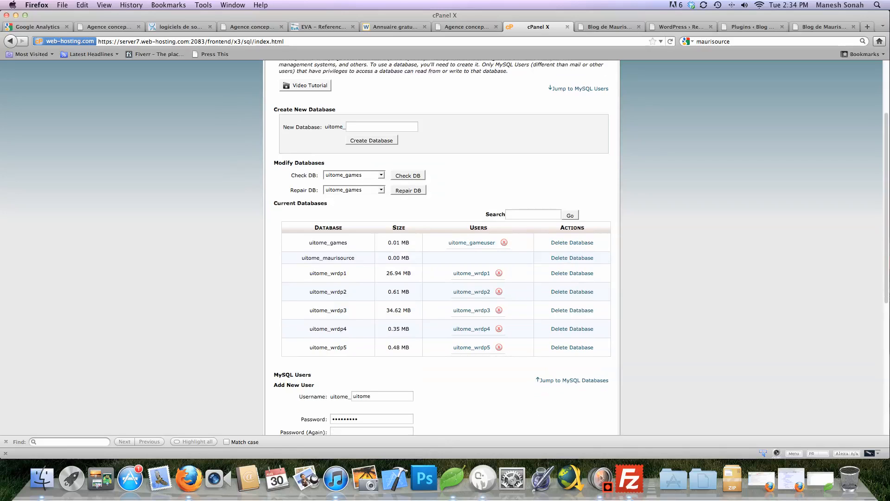
scroll(444, 247, down, 2)
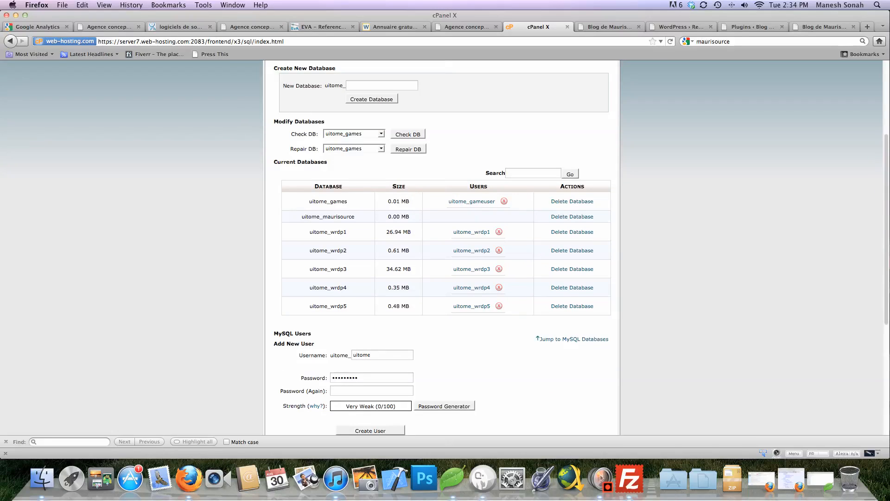
double_click(339, 216)
click(339, 217)
scroll(444, 248, down, 5)
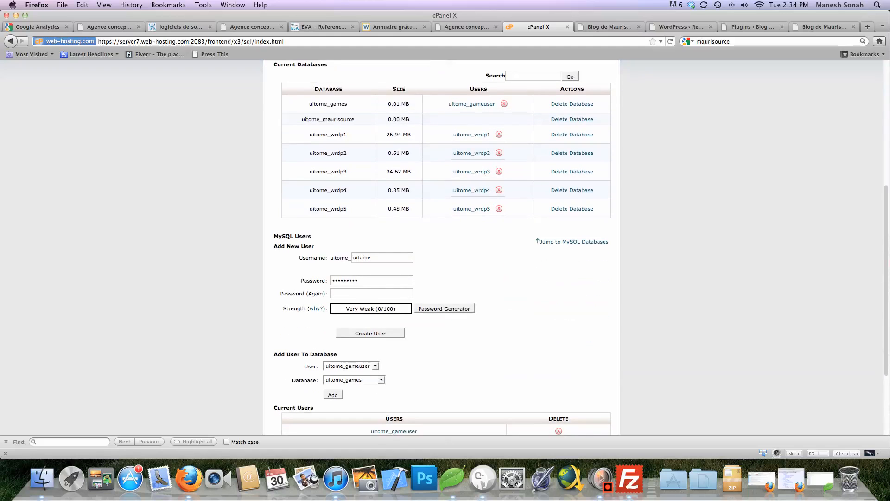
scroll(442, 248, down, 2)
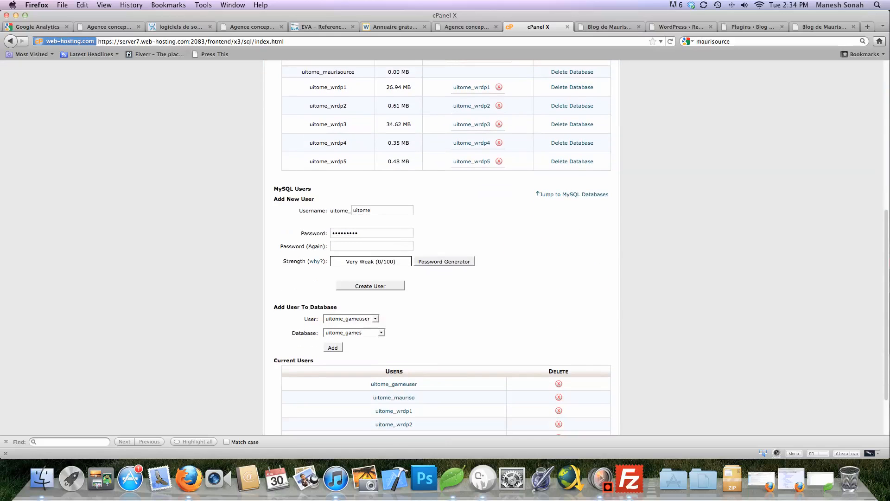
scroll(444, 248, up, 3)
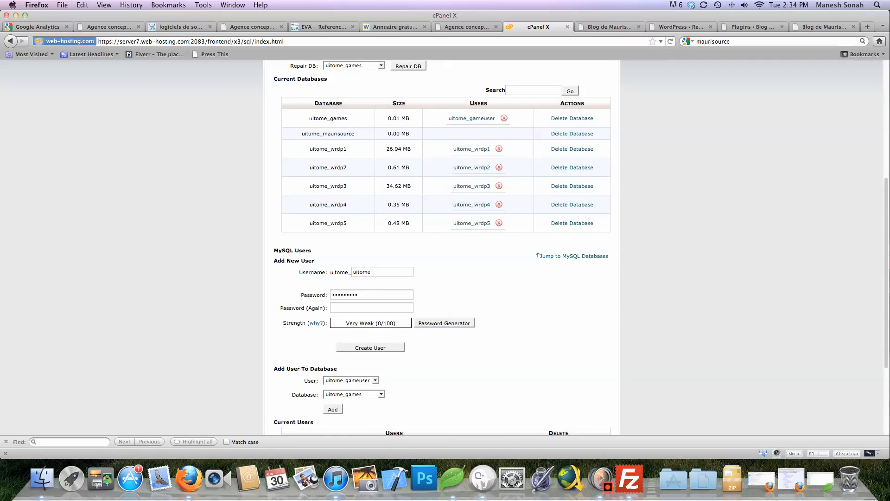
scroll(444, 247, down, 1)
Create MySQL user manesh with a strong password entered identically twice
double_click(369, 269)
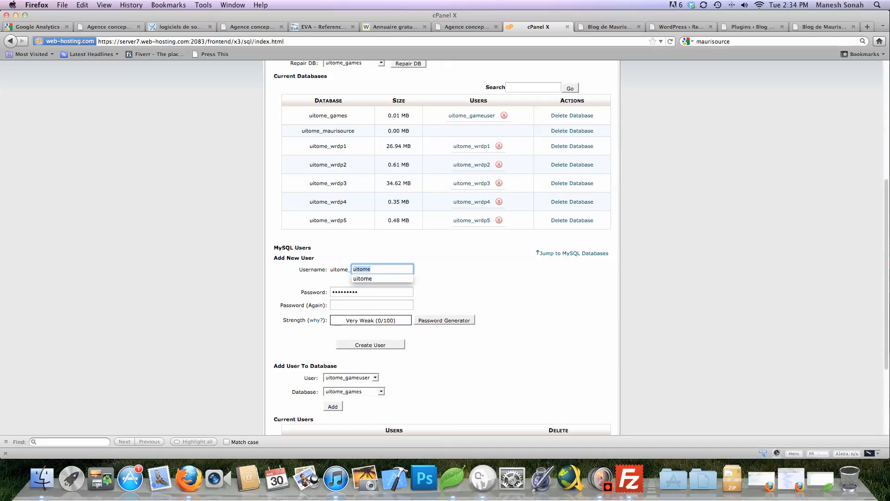
text(manesh)
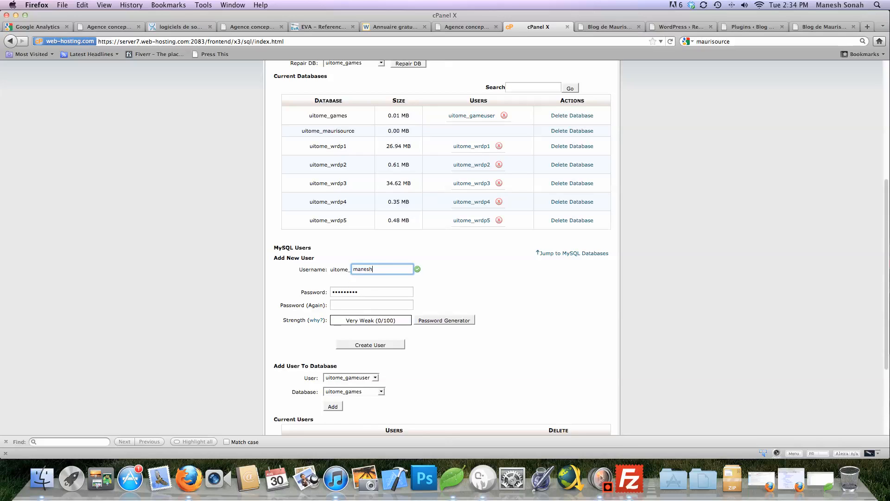
key(Tab)
click(366, 292)
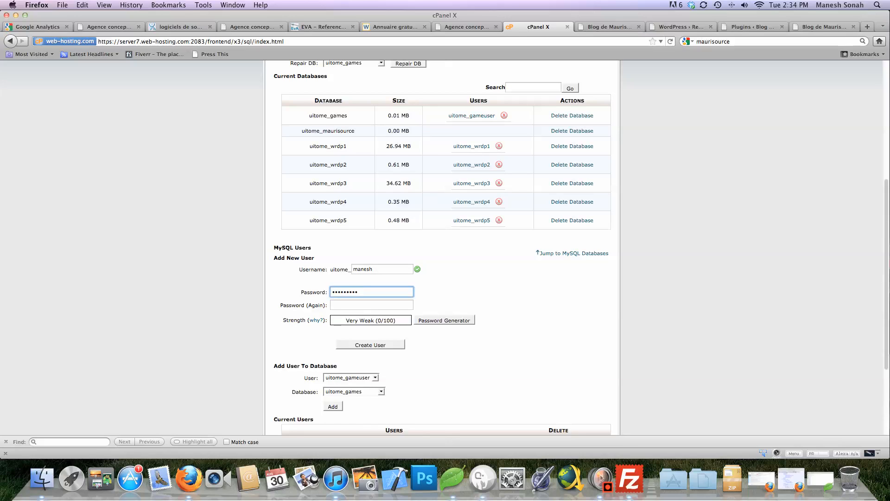
key(super+a)
text(••••••)
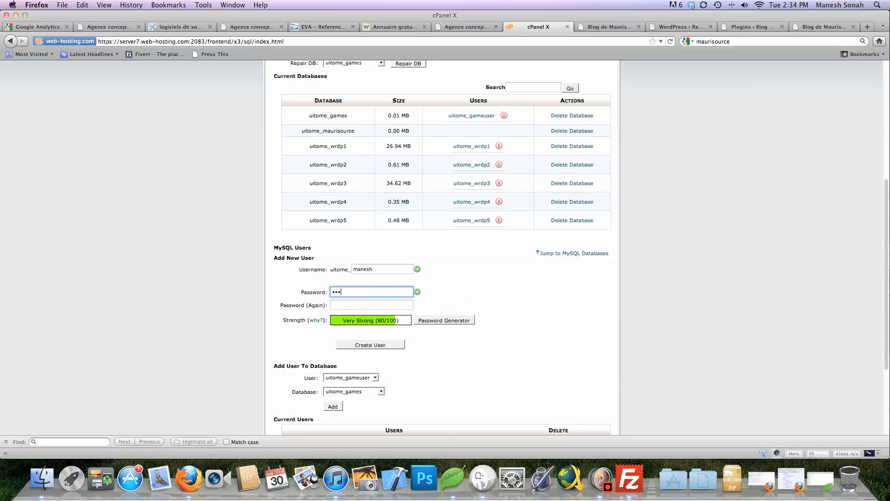
text(•)
key(Tab)
text(•••••••)
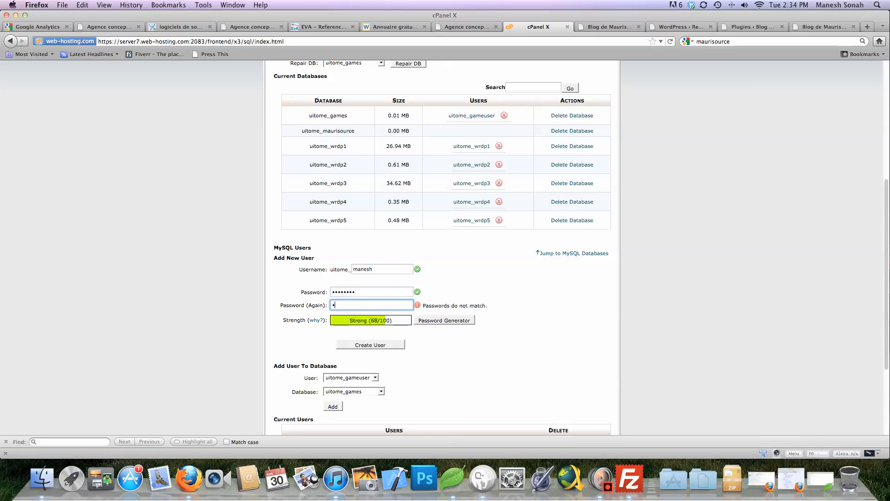
text(•)
key(Tab)
scroll(441, 247, down, 1)
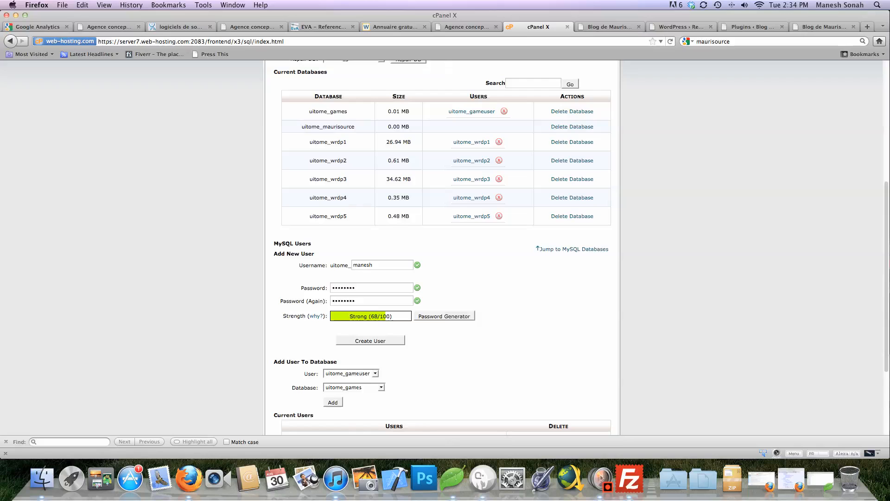
click(370, 340)
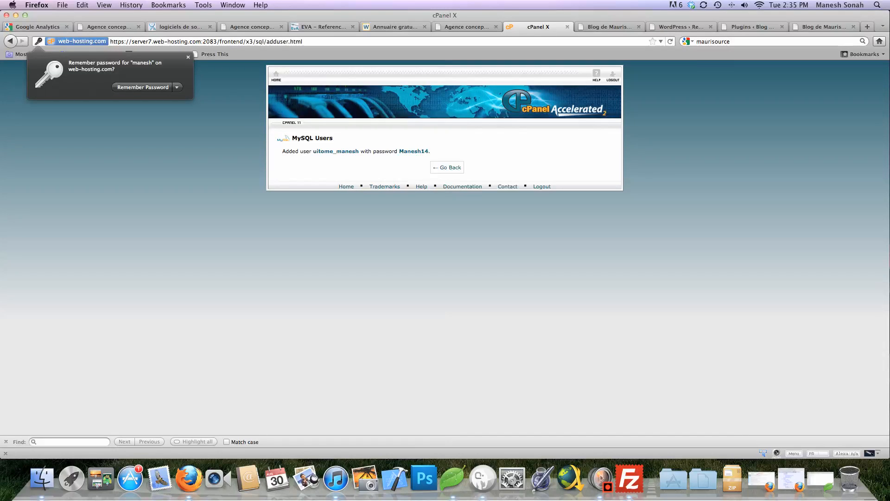
Dismiss the remember-password prompt, go back to MySQL Databases, and locate uitome_maurisource
click(447, 167)
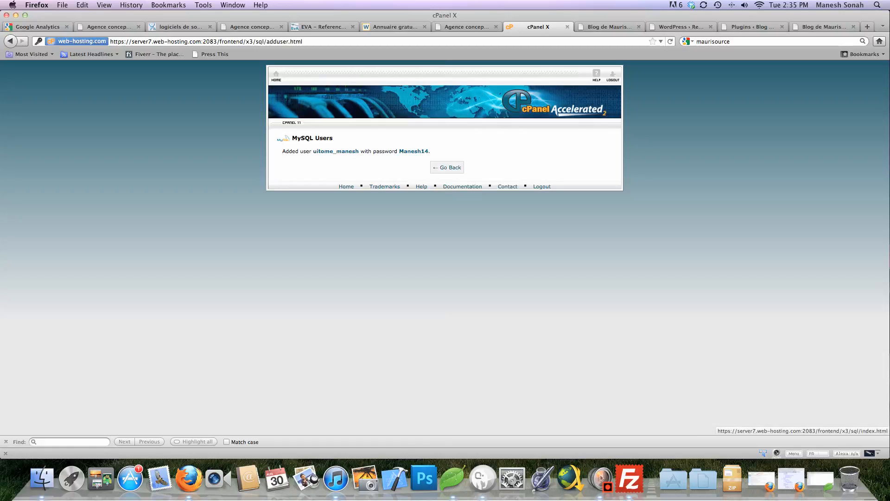
click(447, 167)
scroll(443, 246, down, 2)
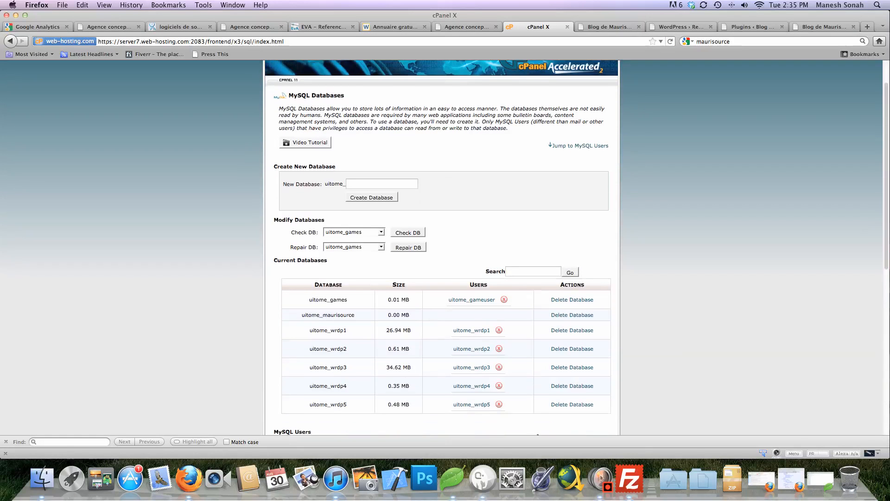
scroll(443, 245, down, 5)
scroll(443, 246, down, 5)
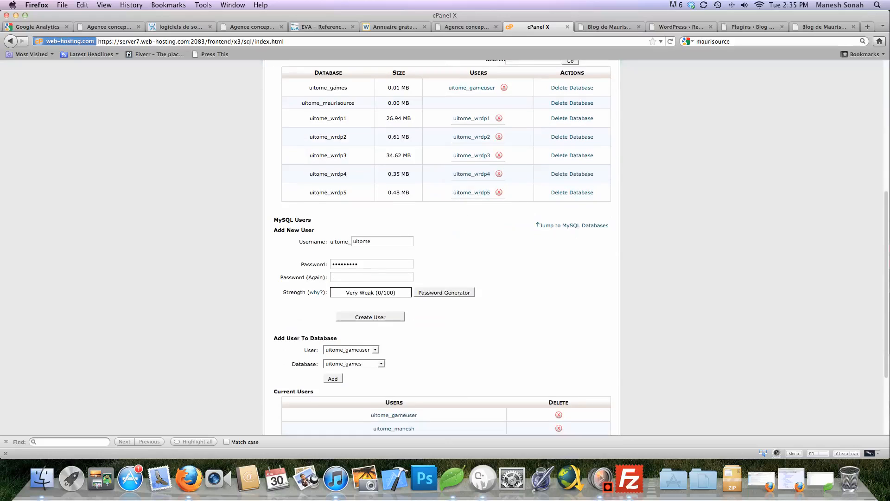
scroll(443, 245, down, 1)
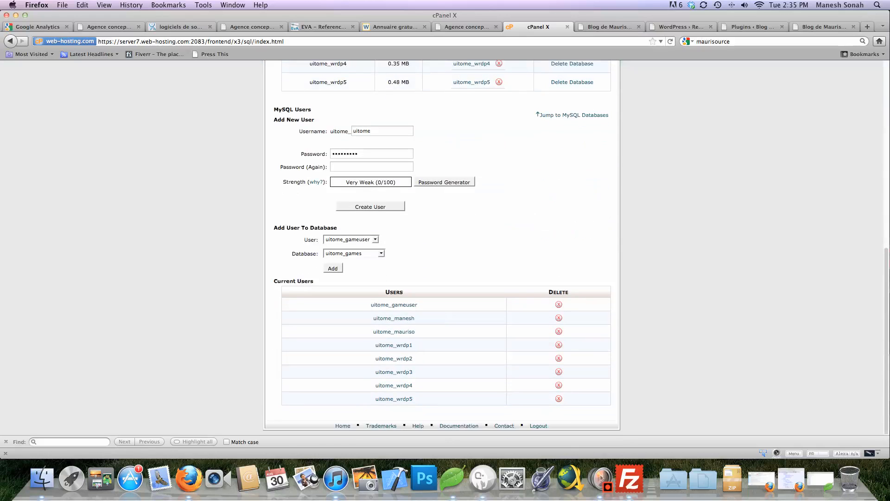
scroll(443, 246, up, 4)
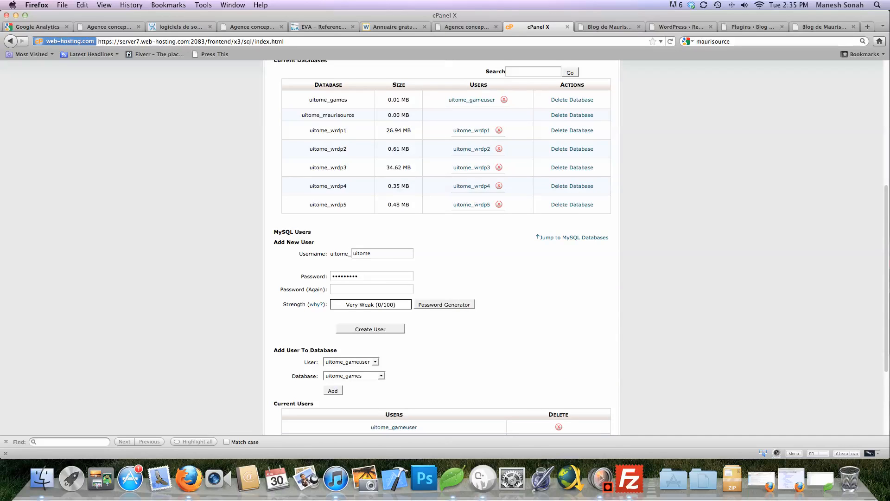
drag(302, 115, 355, 115)
click(355, 115)
In Add User To Database, choose user uitome_manesh and database uitome_maurisource
scroll(310, 175, down, 3)
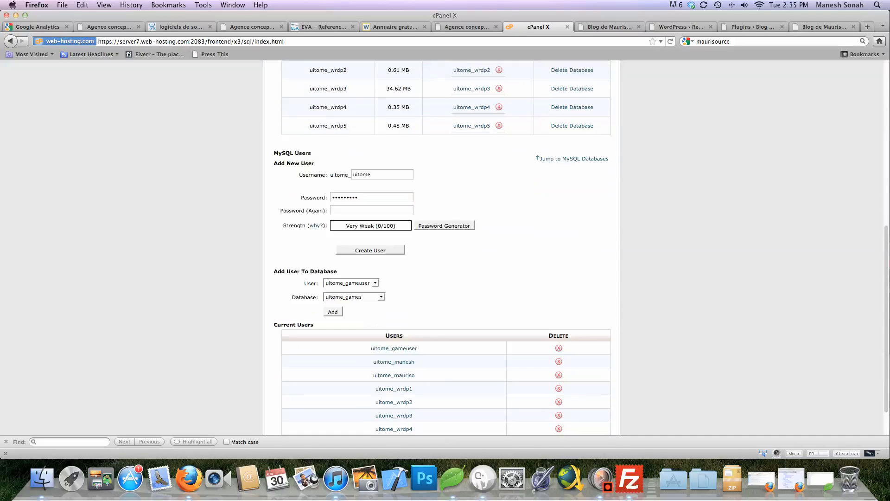
click(358, 283)
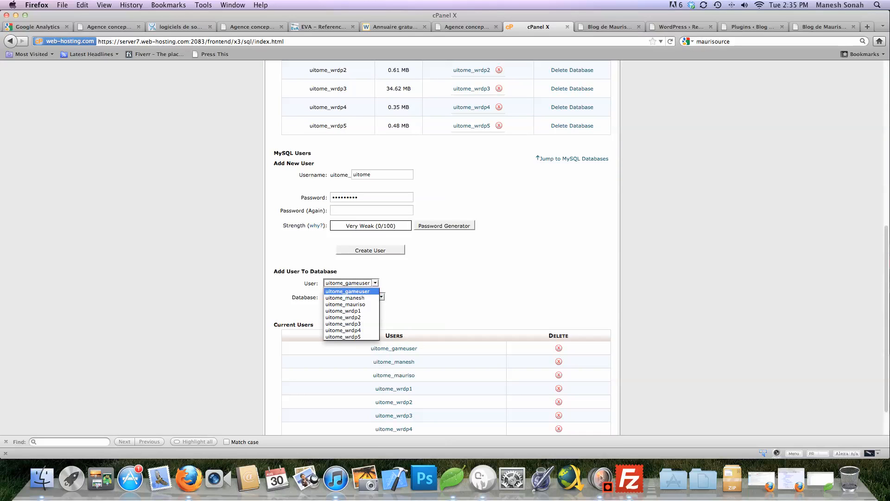
click(350, 297)
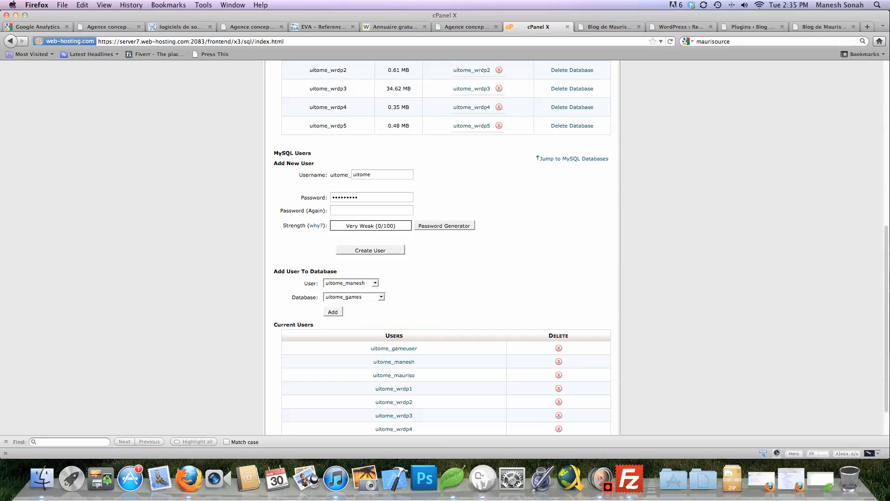
click(355, 297)
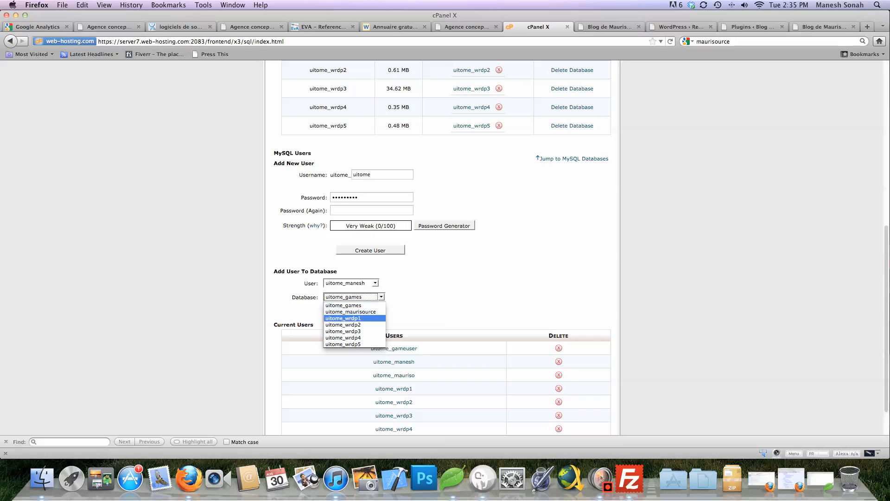
click(351, 311)
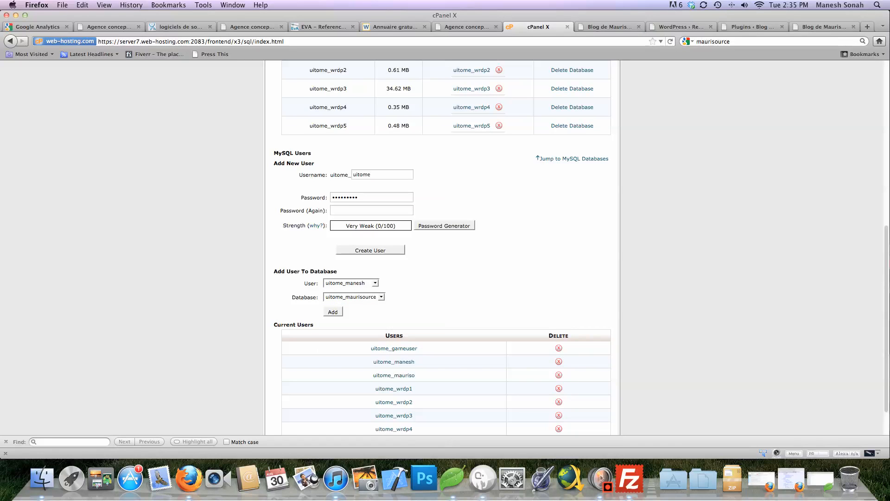
scroll(441, 248, down, 3)
Add uitome_manesh to uitome_maurisource with ALL PRIVILEGES and save the changes
click(332, 268)
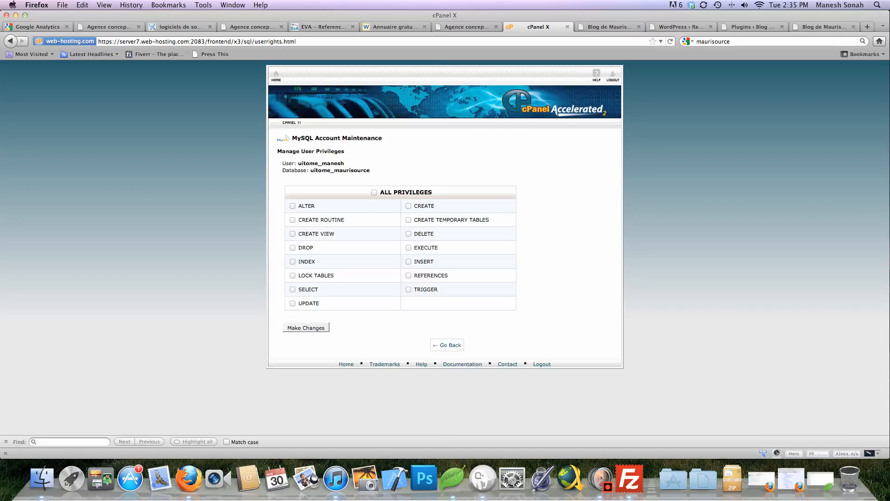
click(374, 192)
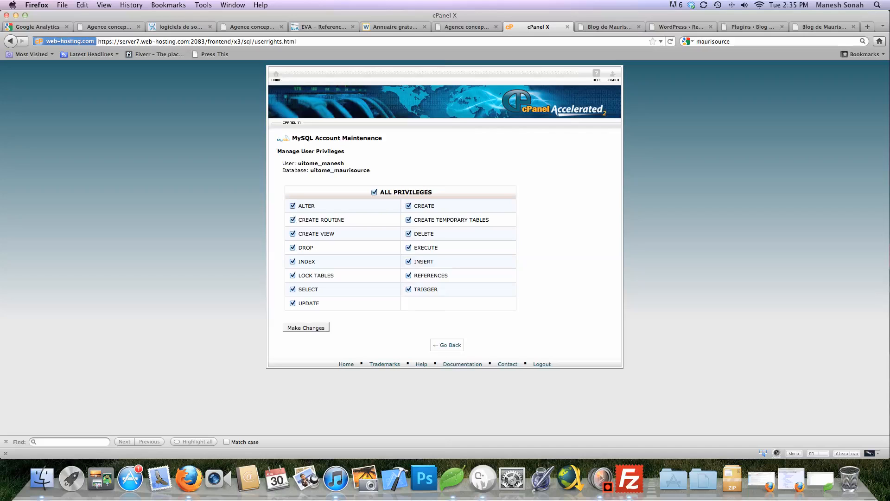
click(306, 327)
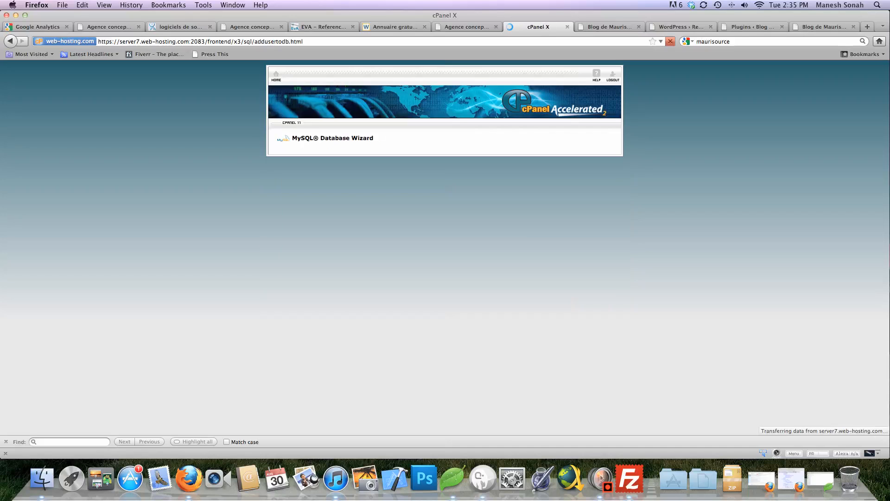
Go back and verify Current Databases shows uitome_manesh linked to uitome_maurisource
click(447, 172)
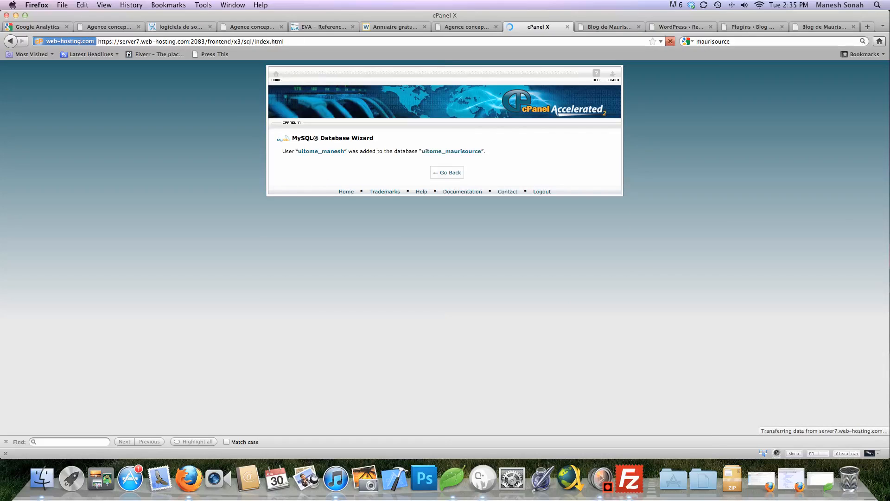
scroll(441, 246, down, 5)
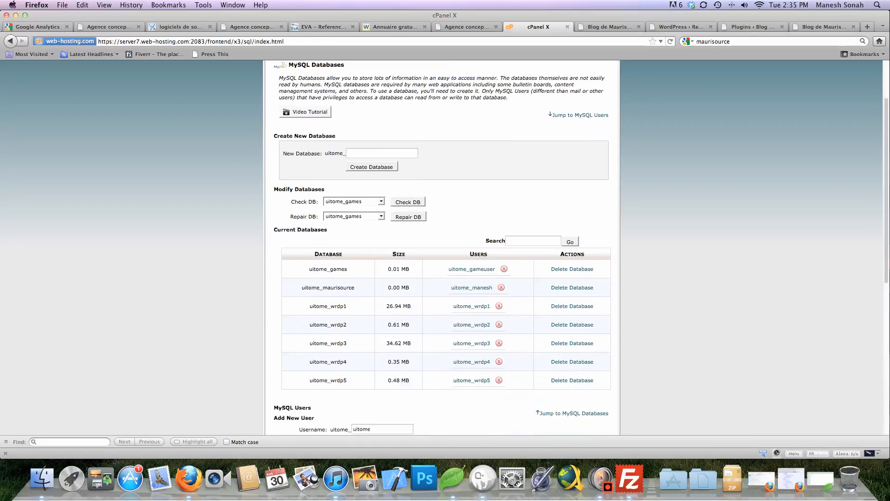
scroll(441, 246, down, 5)
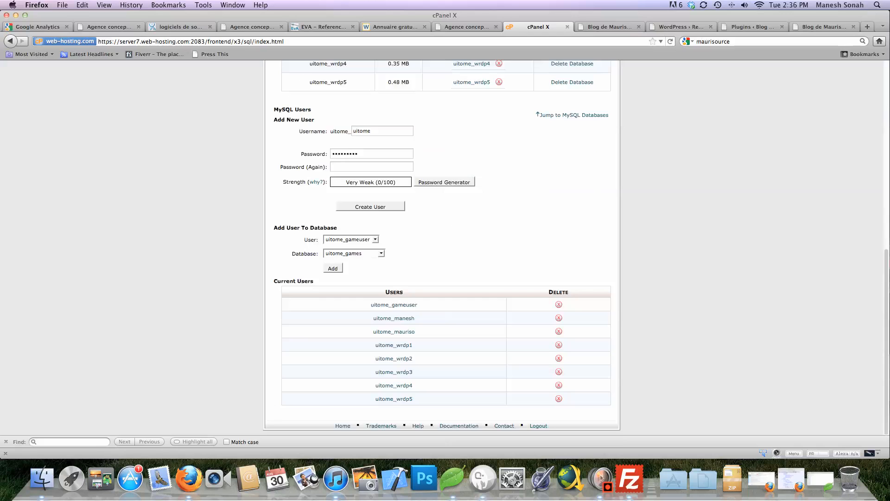
scroll(442, 246, up, 5)
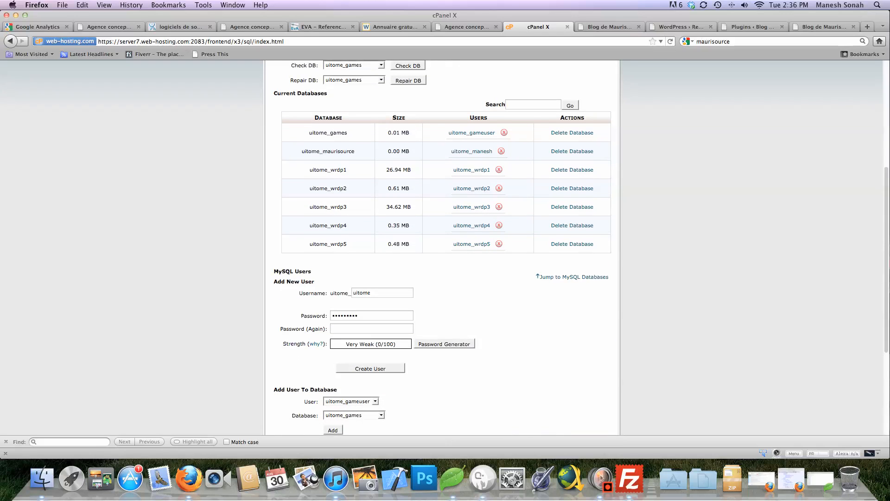
scroll(441, 245, up, 3)
scroll(441, 246, up, 4)
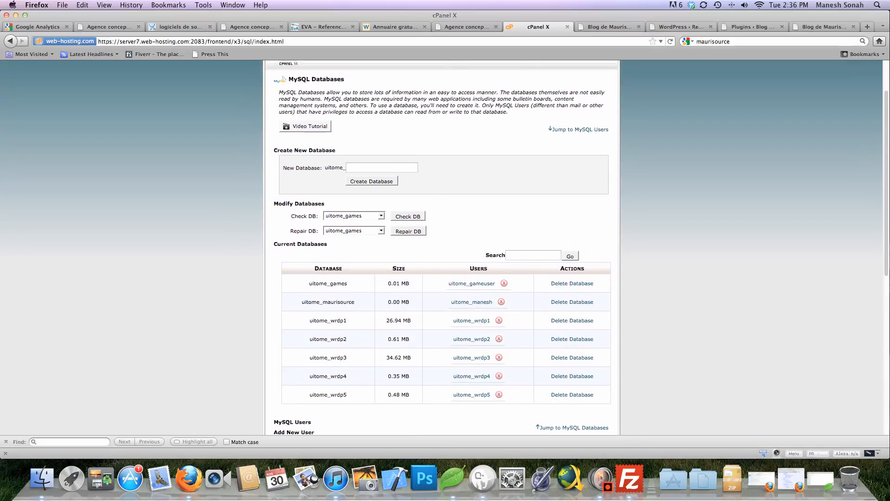
scroll(442, 245, up, 3)
scroll(442, 246, down, 15)
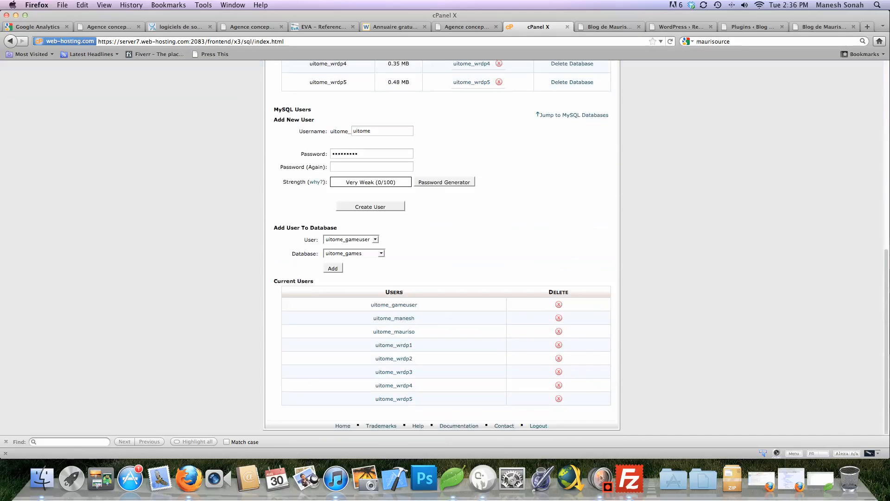
scroll(442, 246, up, 15)
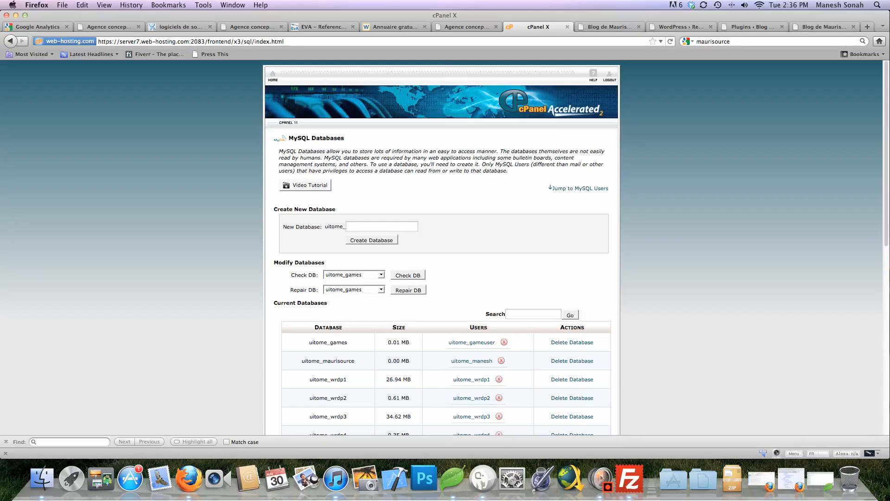
Return to the cPanel home page via the HOME link and browse its tools
click(273, 75)
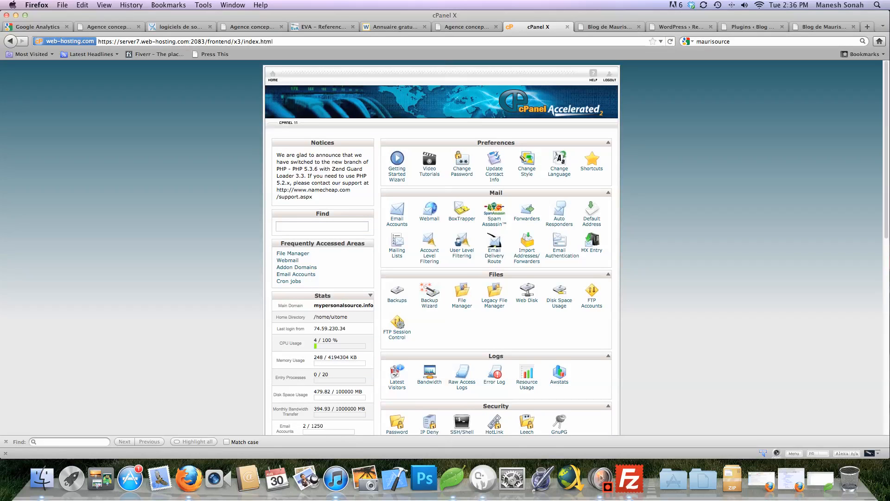
scroll(444, 247, down, 2)
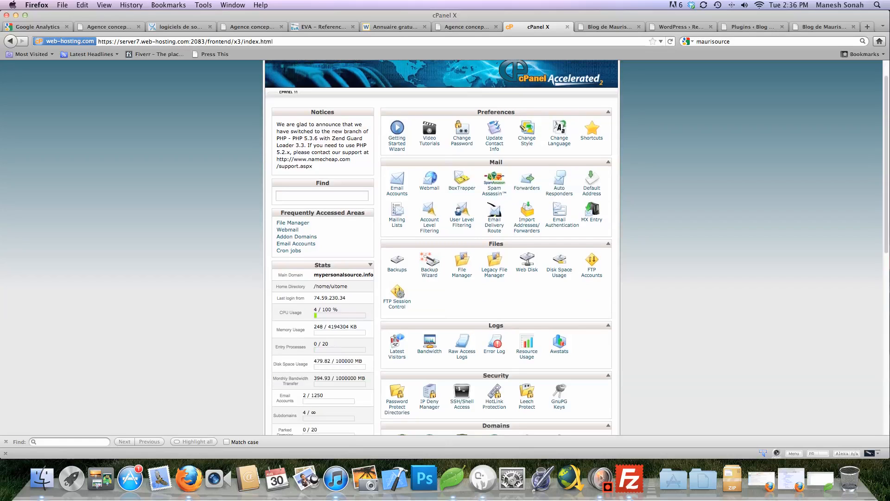
scroll(444, 248, down, 2)
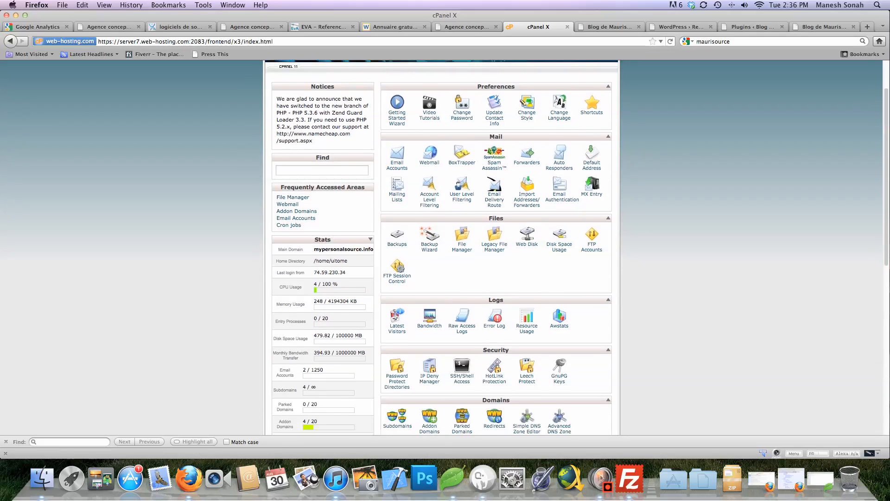
scroll(444, 248, down, 1)
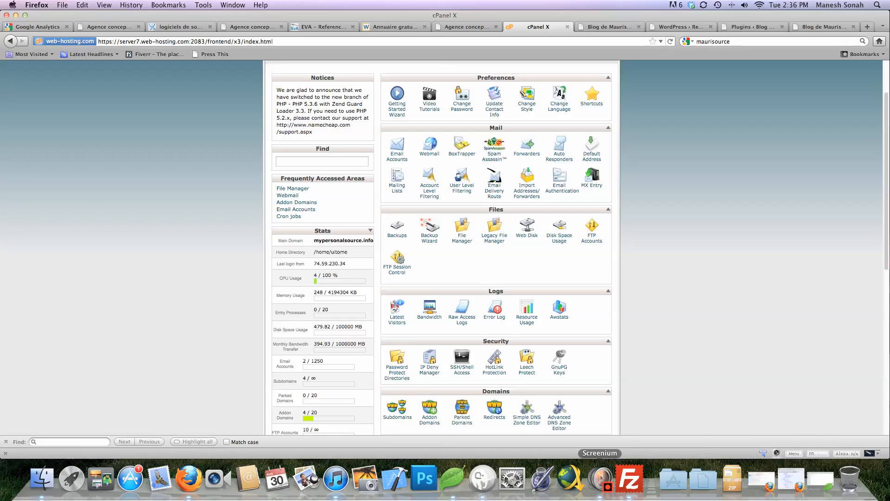
Confirm in FileZilla that the Login_Commando upload completed, then switch to the blog's wp-login.php tab
click(629, 479)
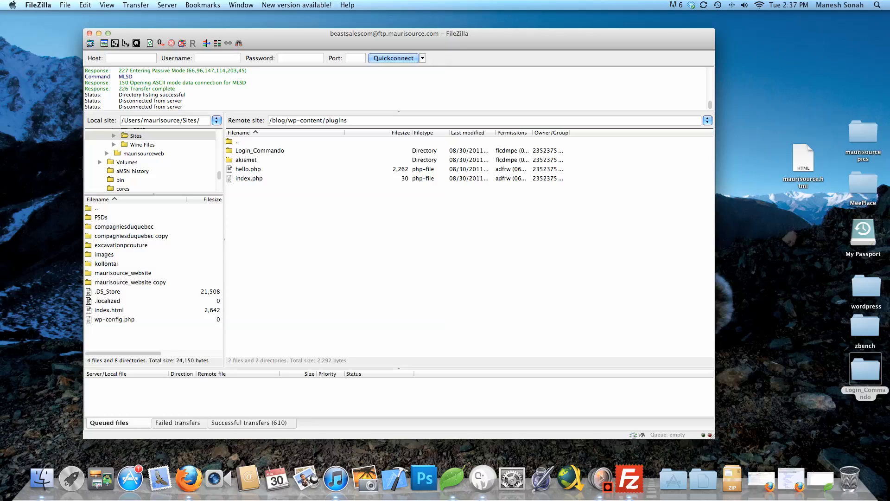
click(249, 423)
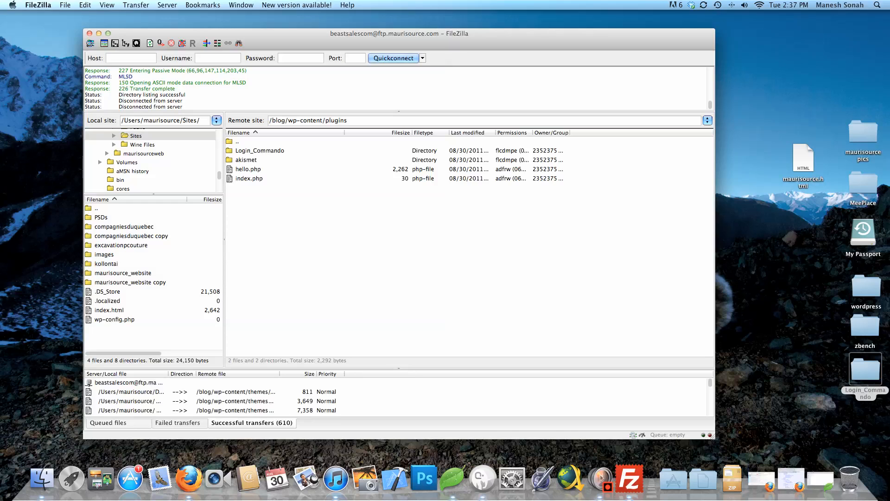
click(109, 422)
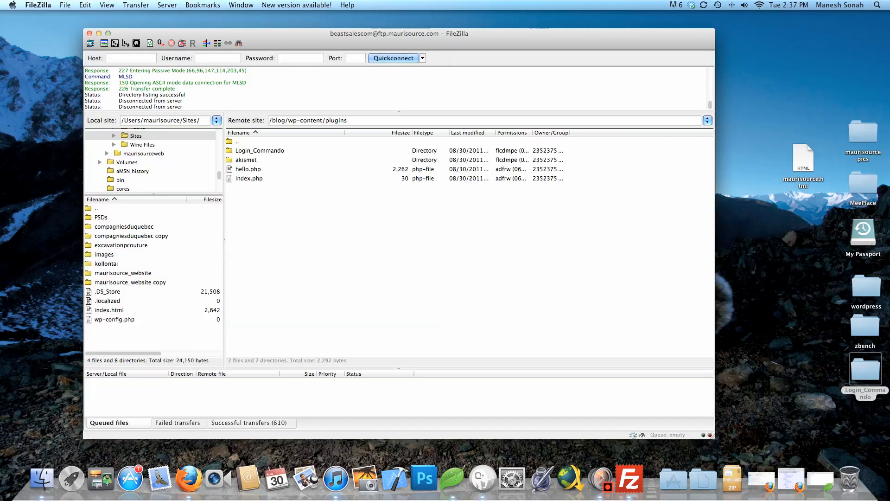
click(189, 479)
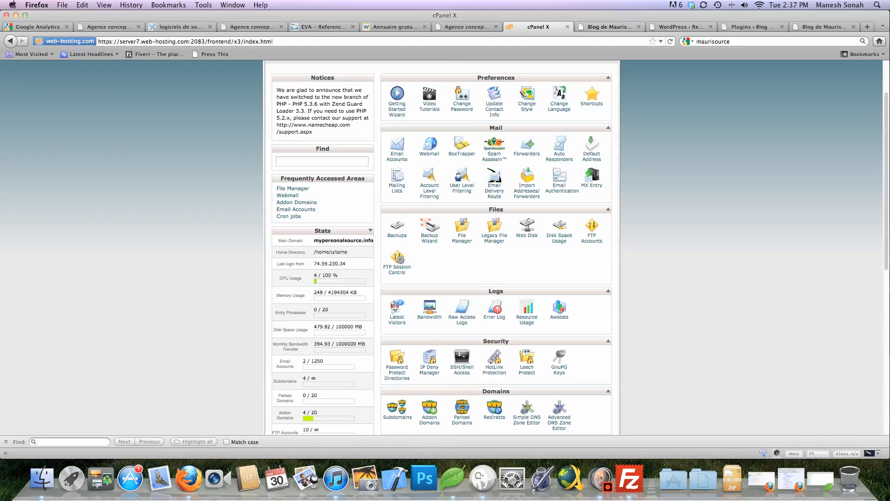
click(609, 27)
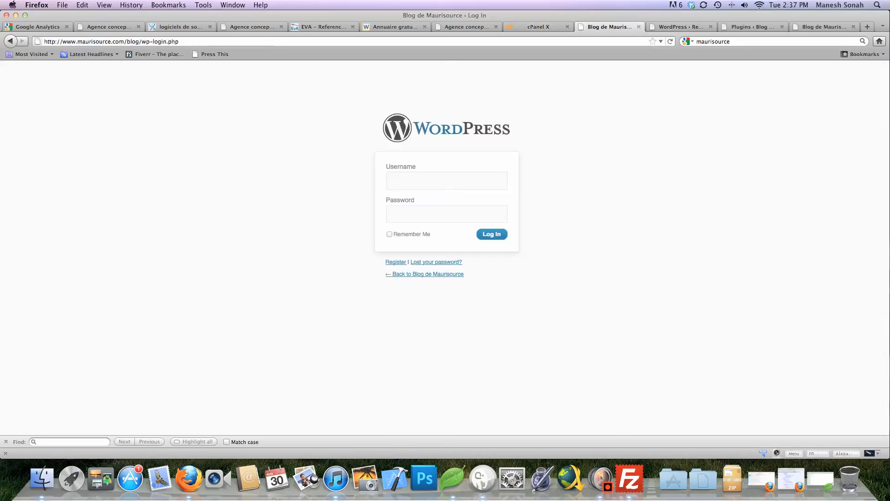
Log in to the blog's admin with the saved username and password, then open Installed Plugins
text(maurisource)
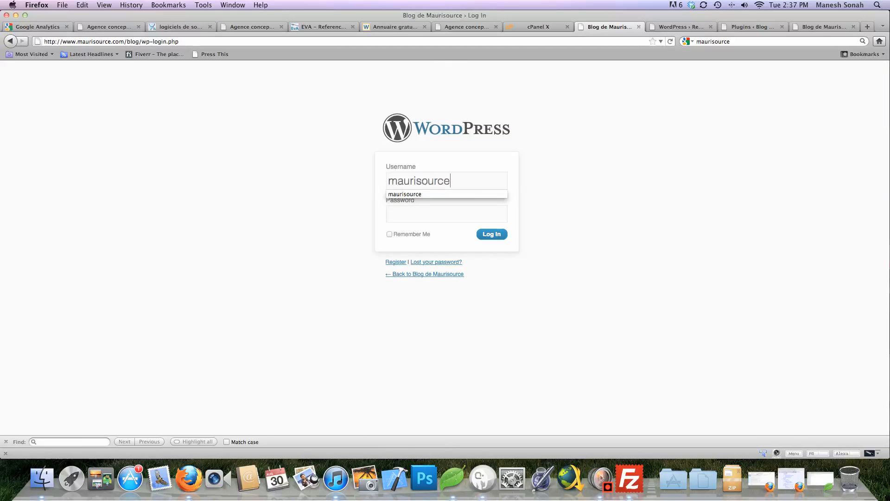
key(Tab)
key(Return)
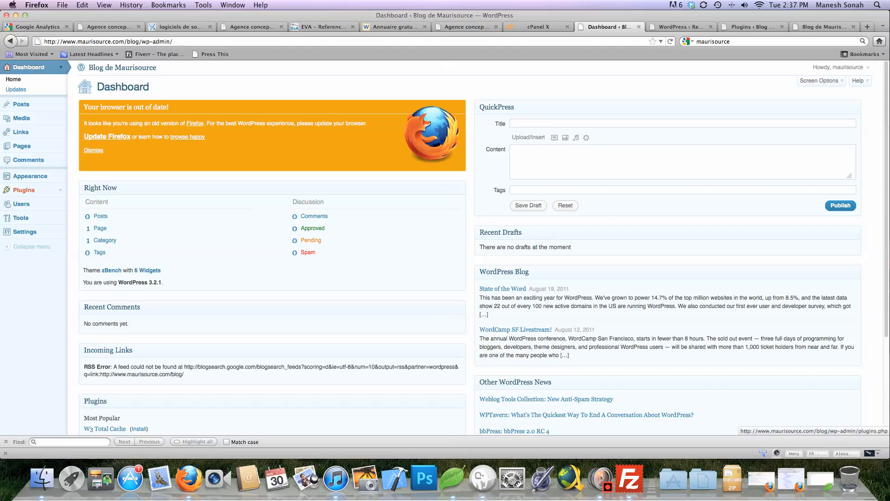
click(23, 189)
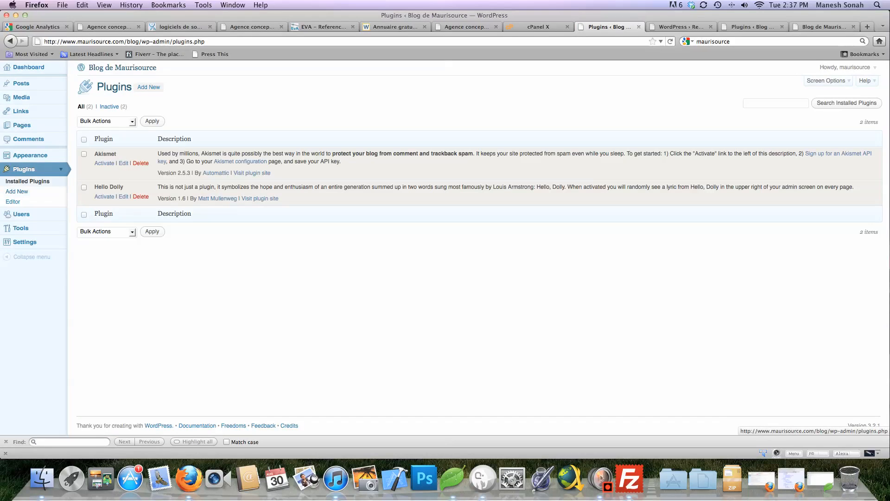
Check that Login_Commando is in the server's plugins folder, then reload the WordPress Plugins page
click(28, 180)
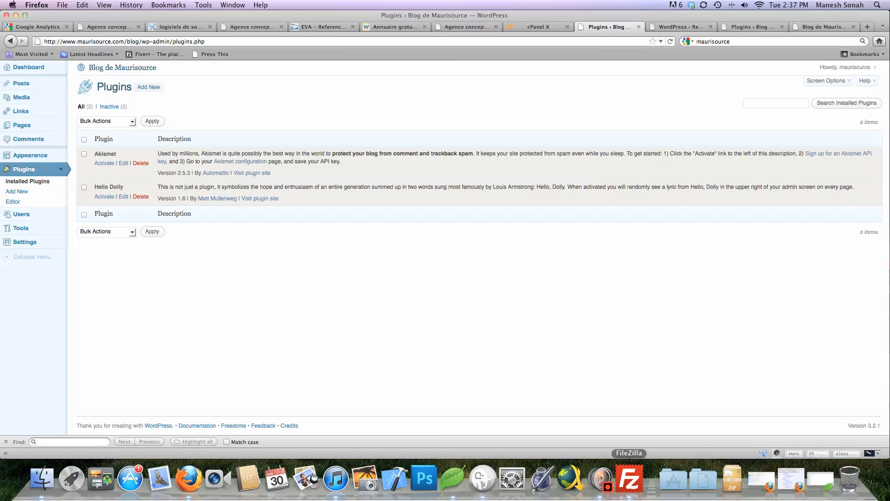
click(629, 478)
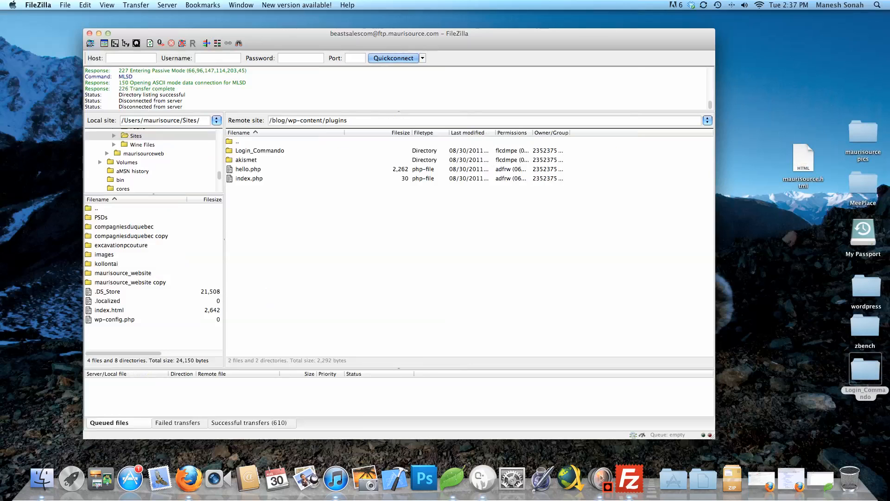
key(ctrl+Left)
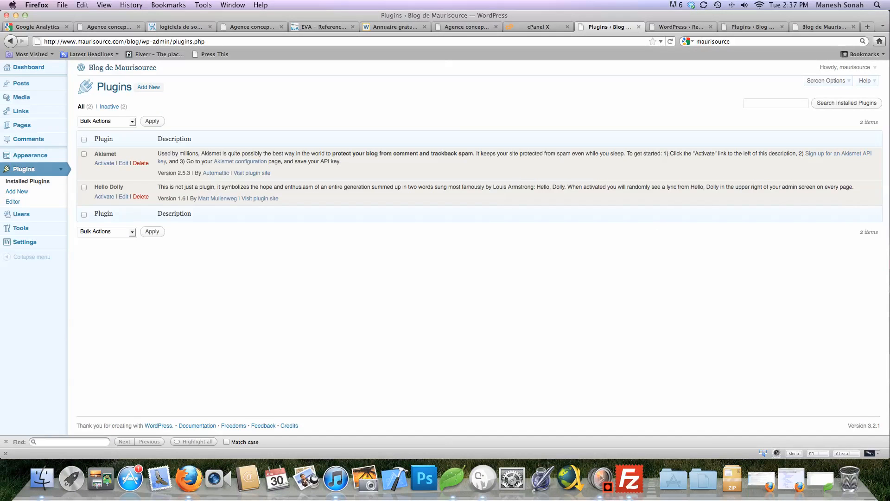
key(super+r)
key(super+r)
key(super+r)
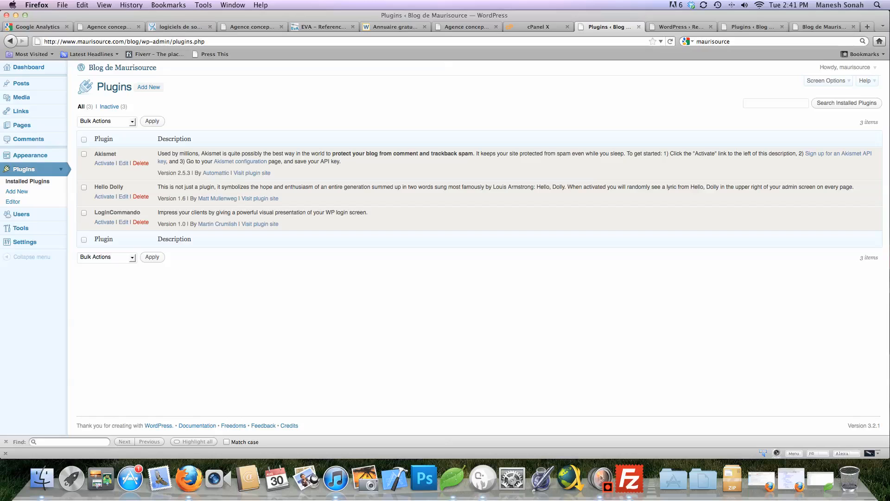
Activate LoginCommando, confirm zBench is the current theme, and open the Login Commando settings
click(84, 213)
click(104, 222)
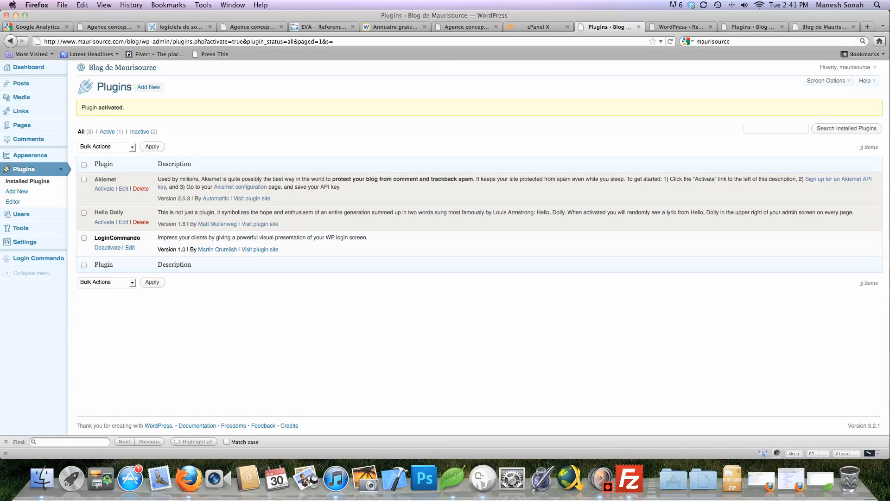
click(7, 155)
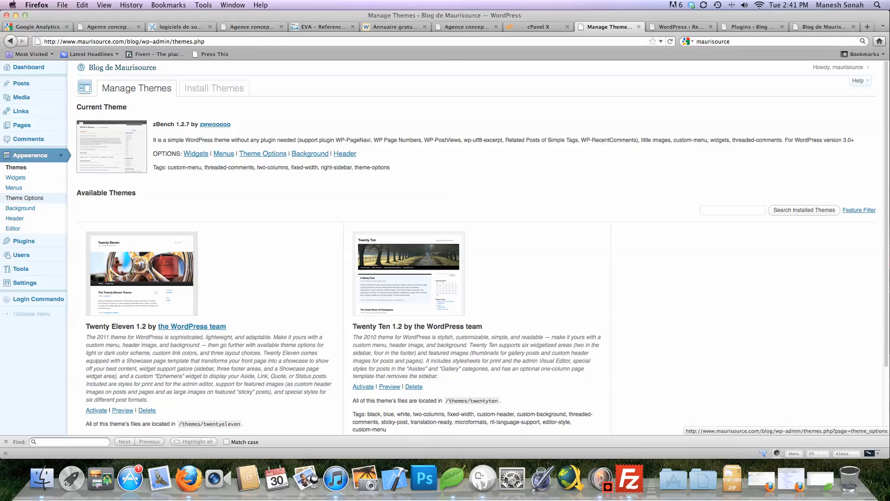
click(24, 240)
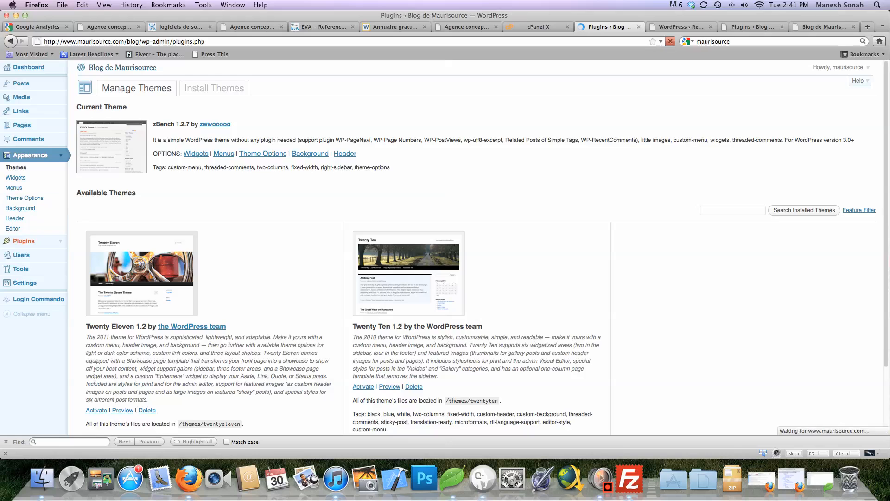
click(37, 258)
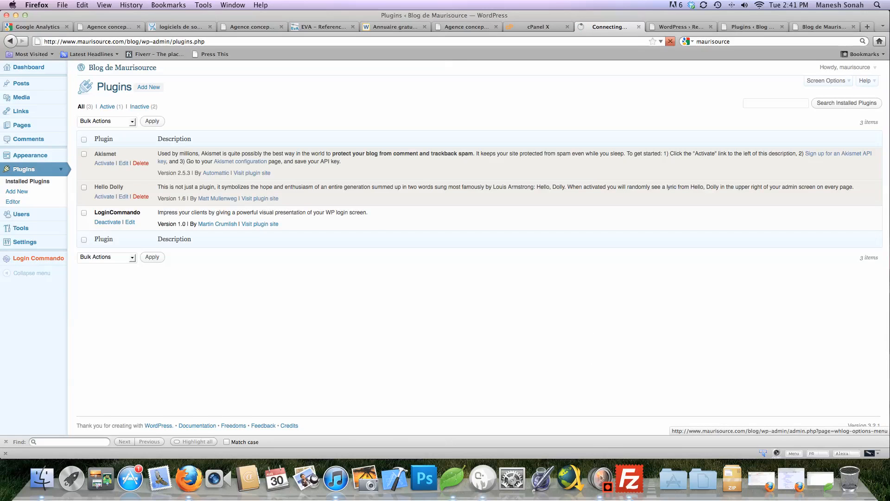